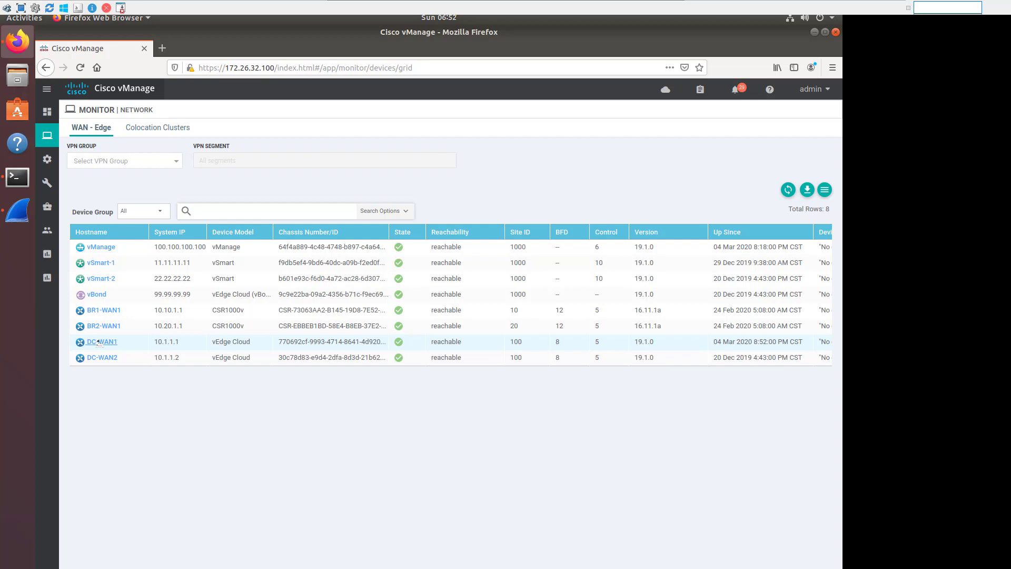
# Step: Open the vsyslog debug log from the troubleshooting tools of device DC-WAN1 and look through its entries
pyautogui.click(98, 342)
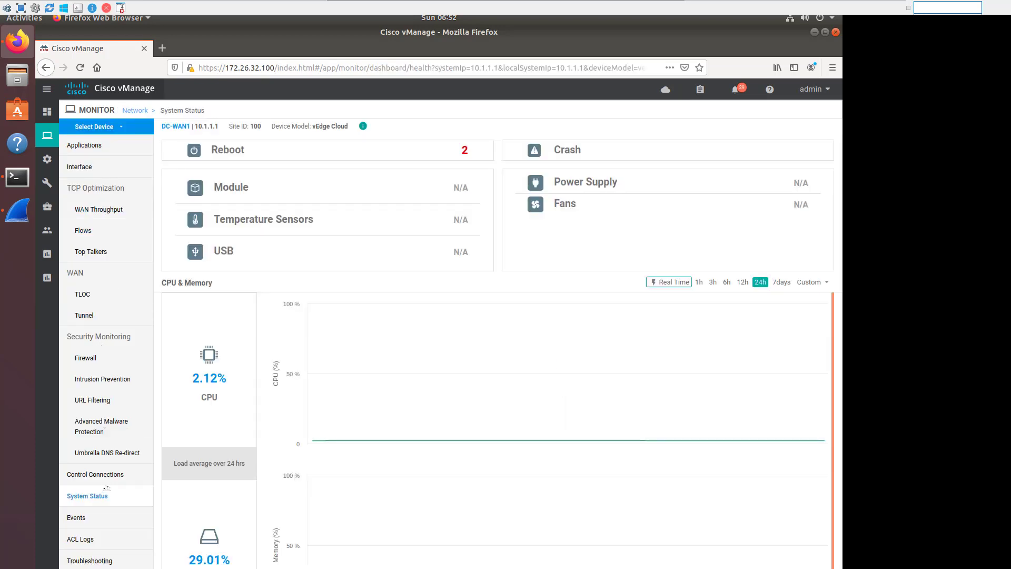
pyautogui.click(90, 560)
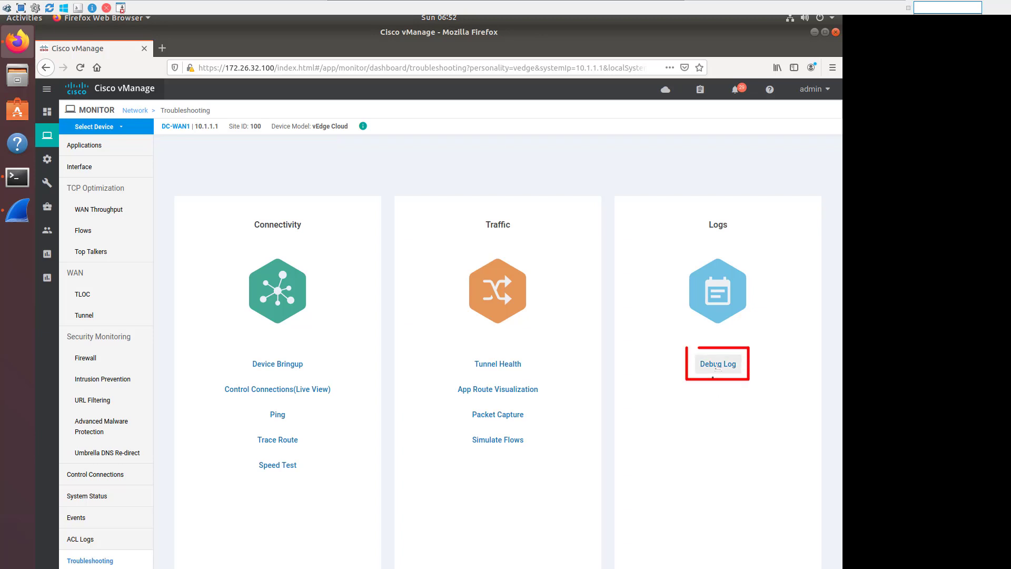
pyautogui.click(717, 364)
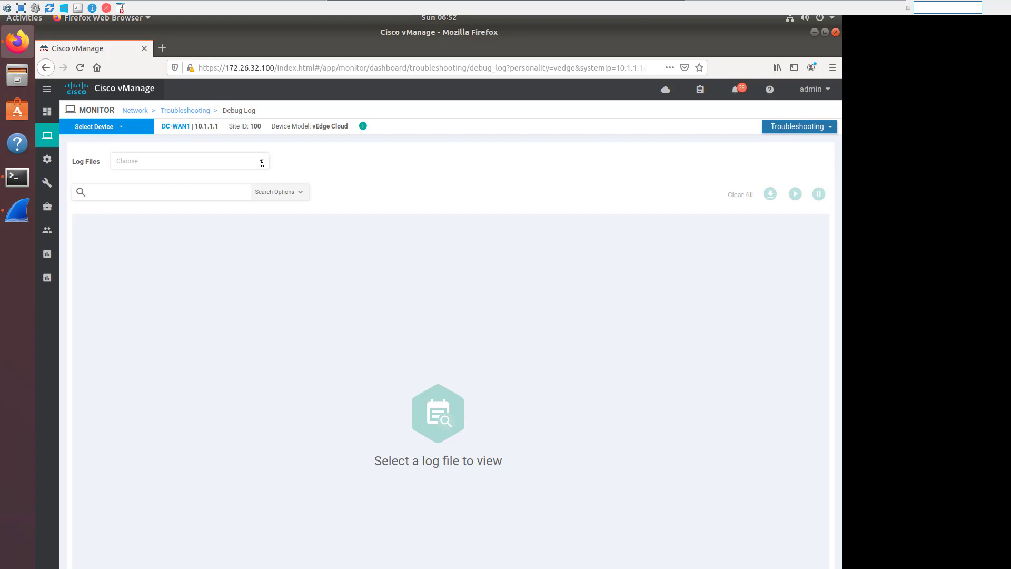
pyautogui.click(263, 160)
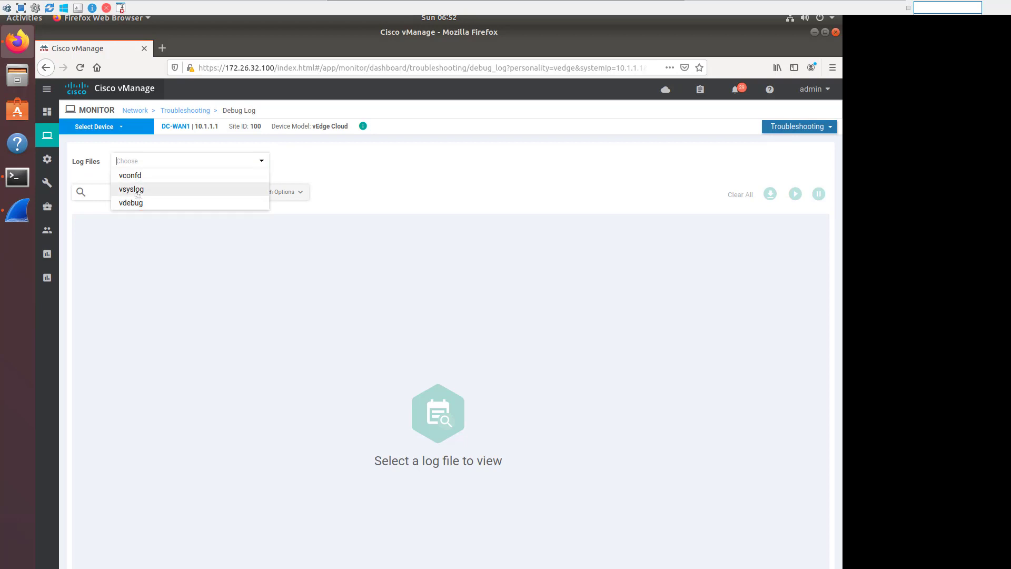
pyautogui.click(138, 194)
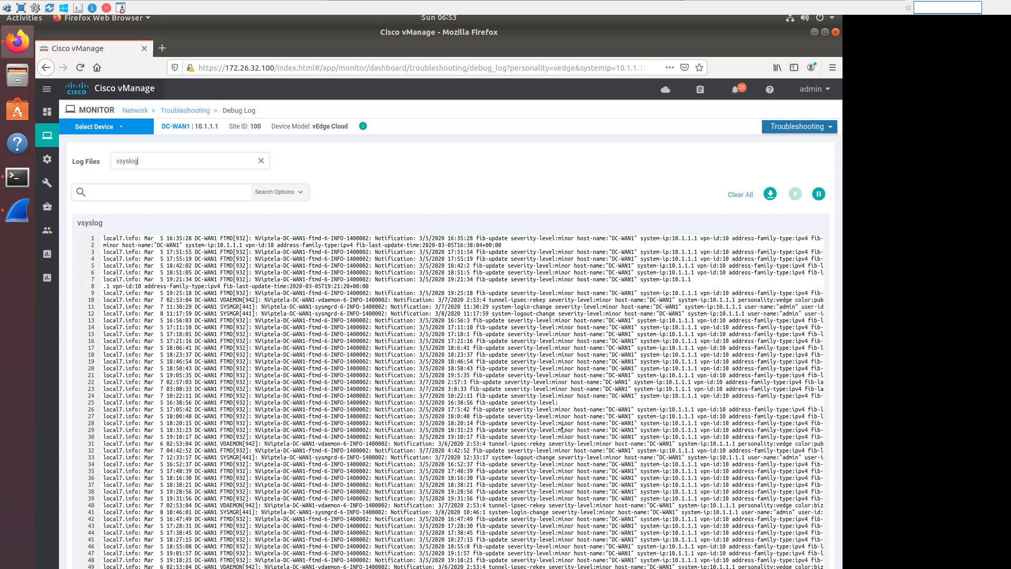
pyautogui.scroll(3, 541, 413)
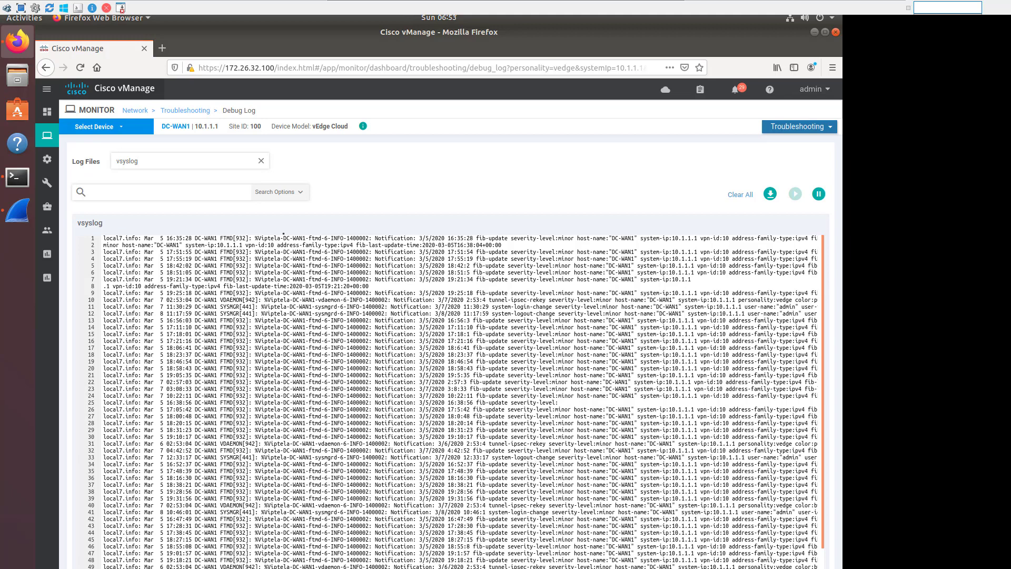
pyautogui.click(299, 195)
pyautogui.click(300, 194)
pyautogui.scroll(-3, 428, 406)
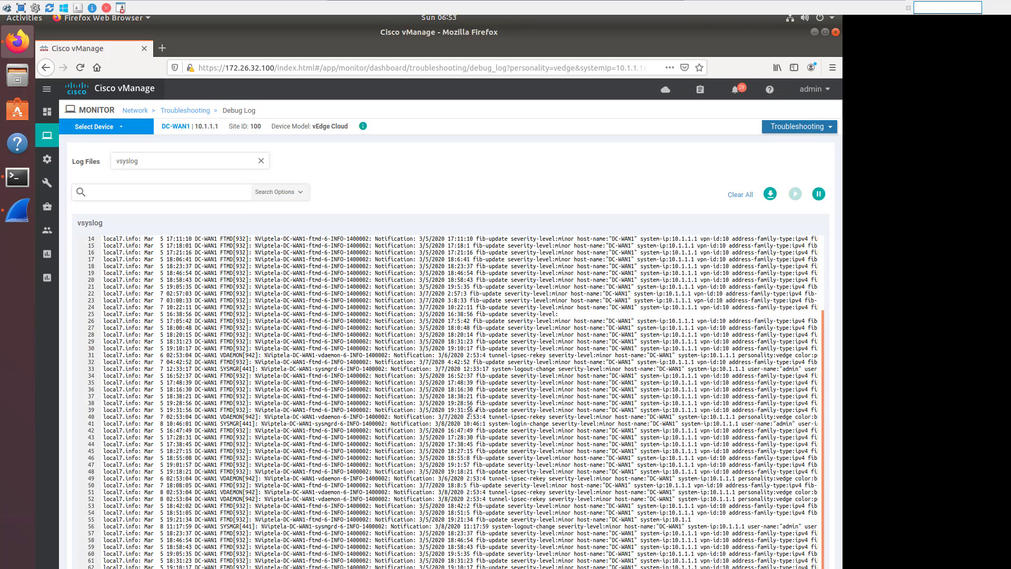
pyautogui.scroll(3, 483, 409)
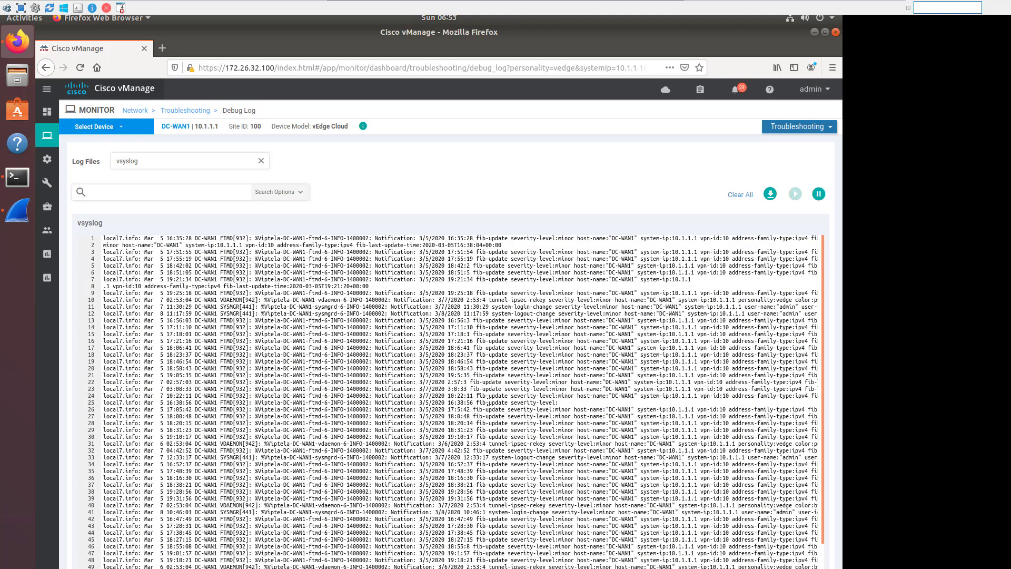
# Step: Return to the troubleshooting tools, open Ping for DC-WAN1 and set the destination IP to 10.10.10.6
pyautogui.hotkey('alt', 'Left')
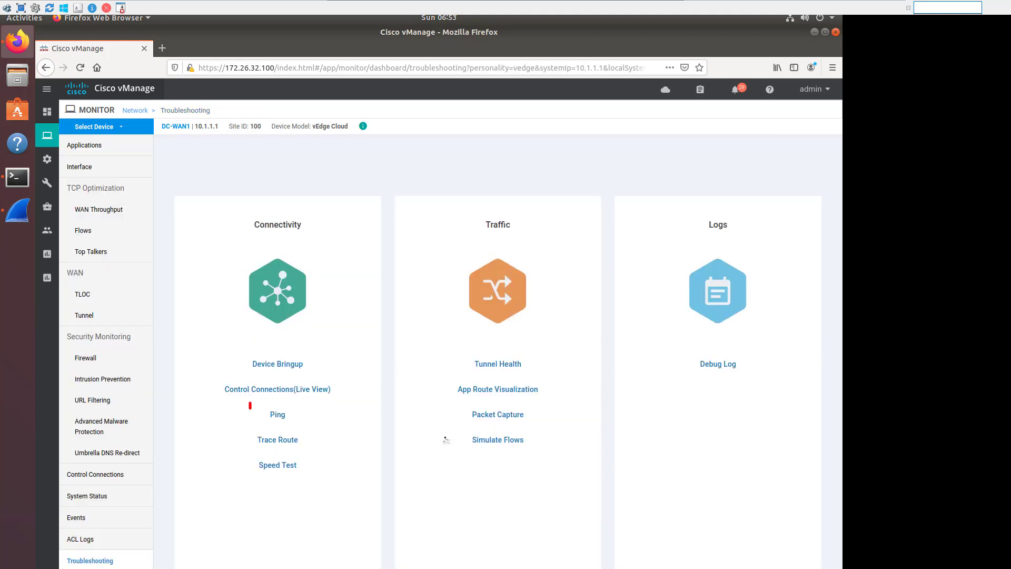
pyautogui.click(277, 415)
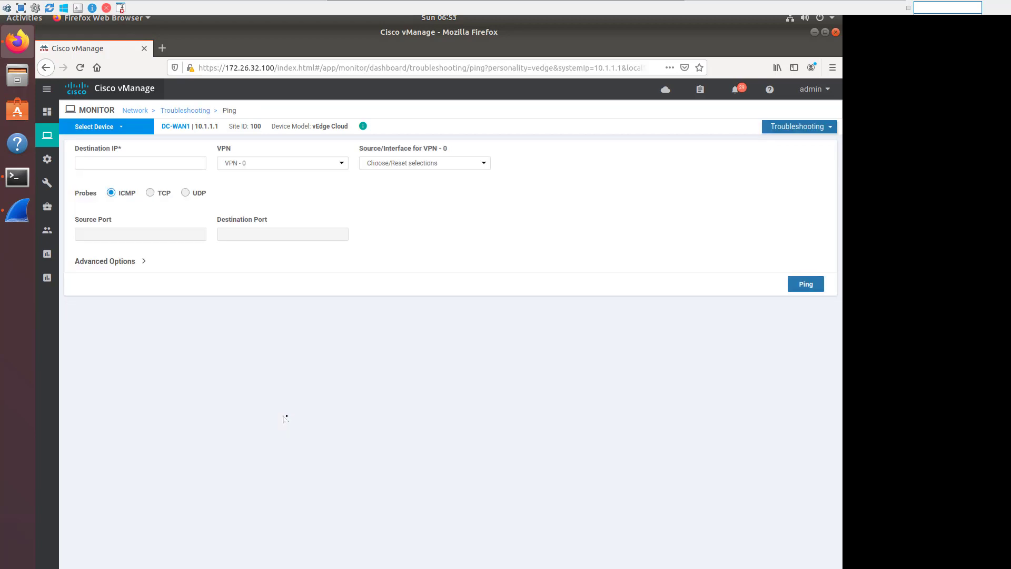
pyautogui.click(161, 167)
pyautogui.write('10.10.10')
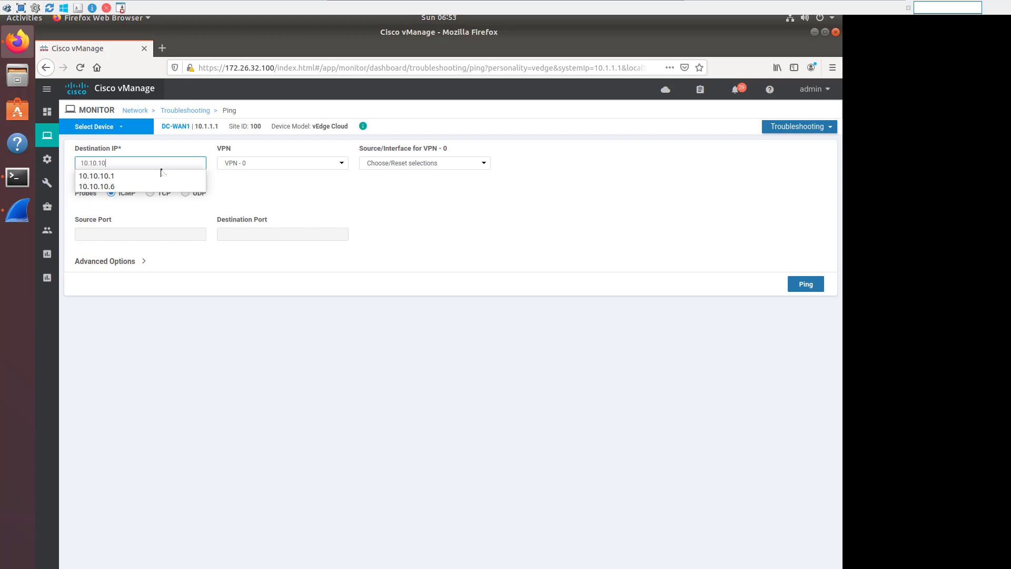
pyautogui.write('.6')
pyautogui.press('Tab')
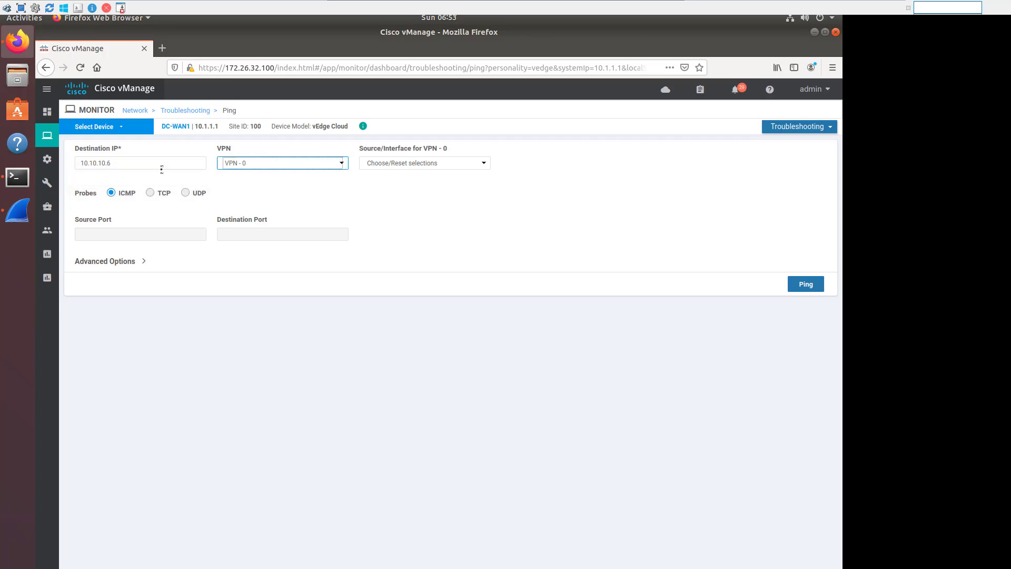
# Step: Run the ping in VPN - 10 from source interface ge0/3 - ipv4 - 10.1.253.2, and expand the advanced ping options
pyautogui.click(343, 164)
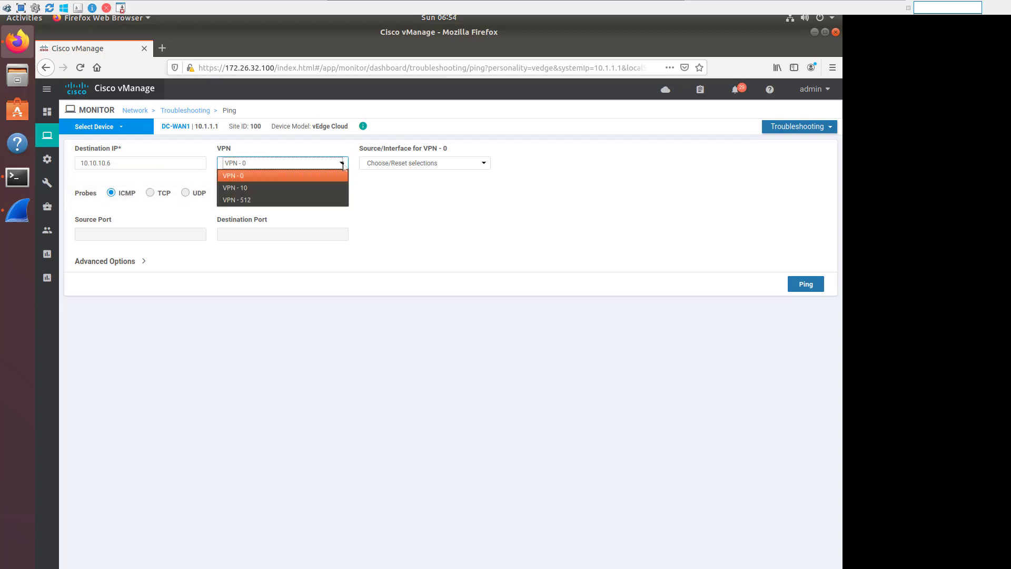
pyautogui.click(256, 188)
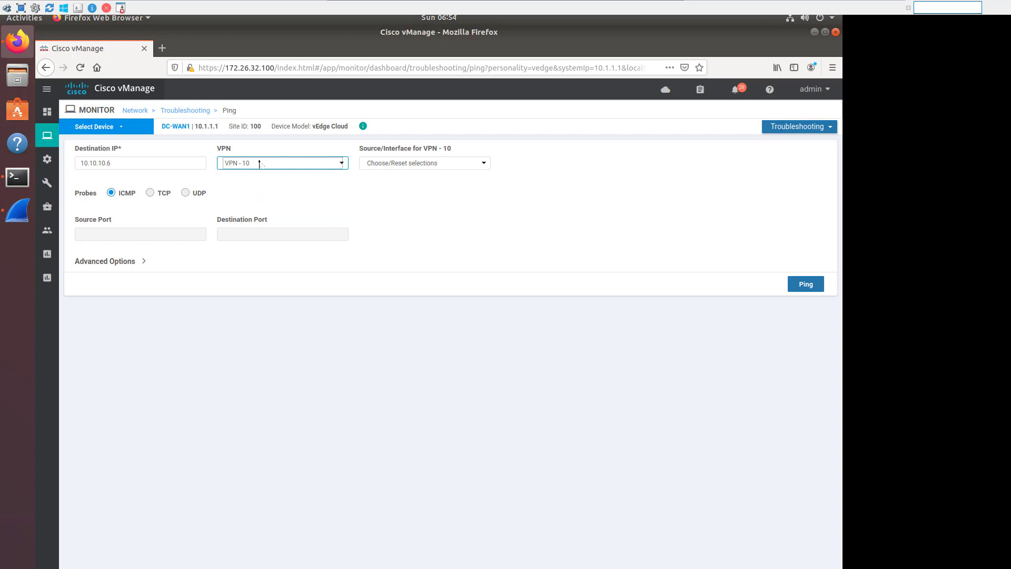
pyautogui.click(483, 164)
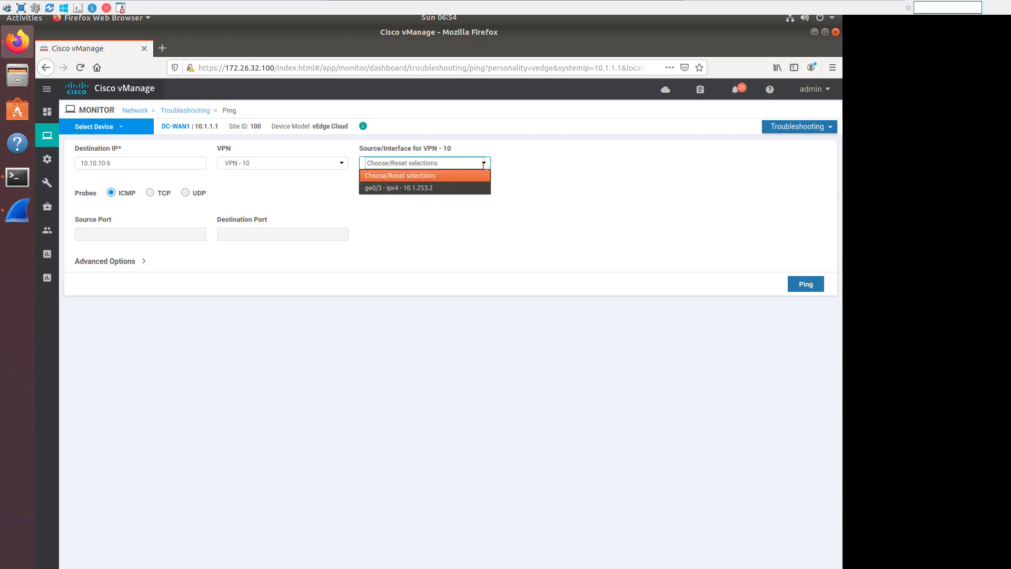
pyautogui.click(417, 189)
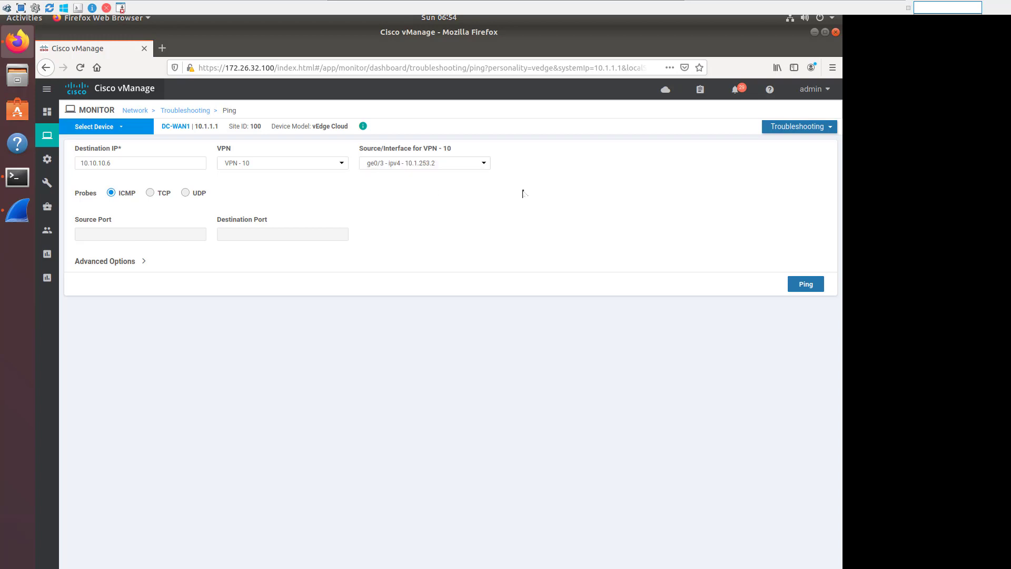
pyautogui.click(814, 286)
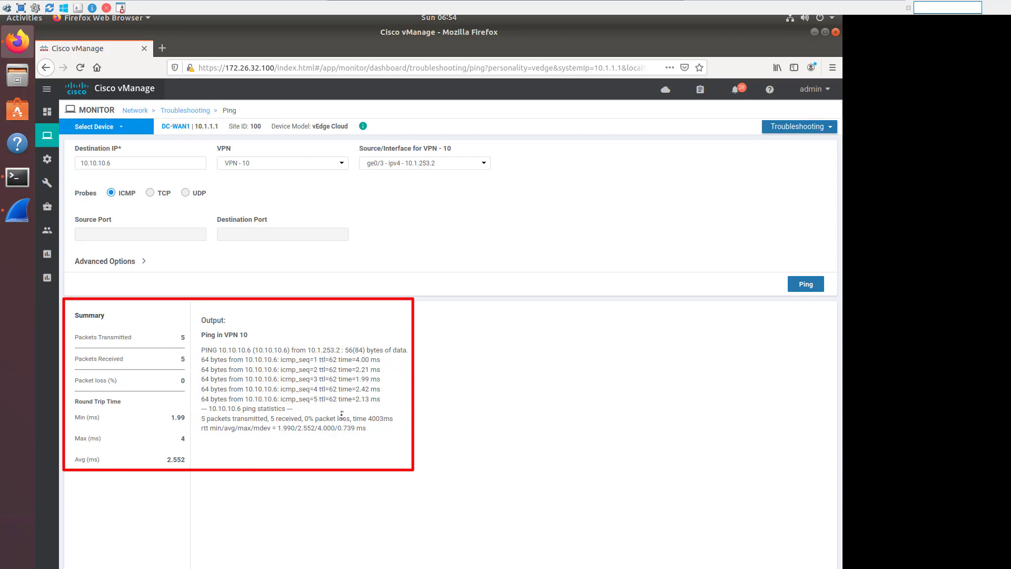
pyautogui.click(116, 261)
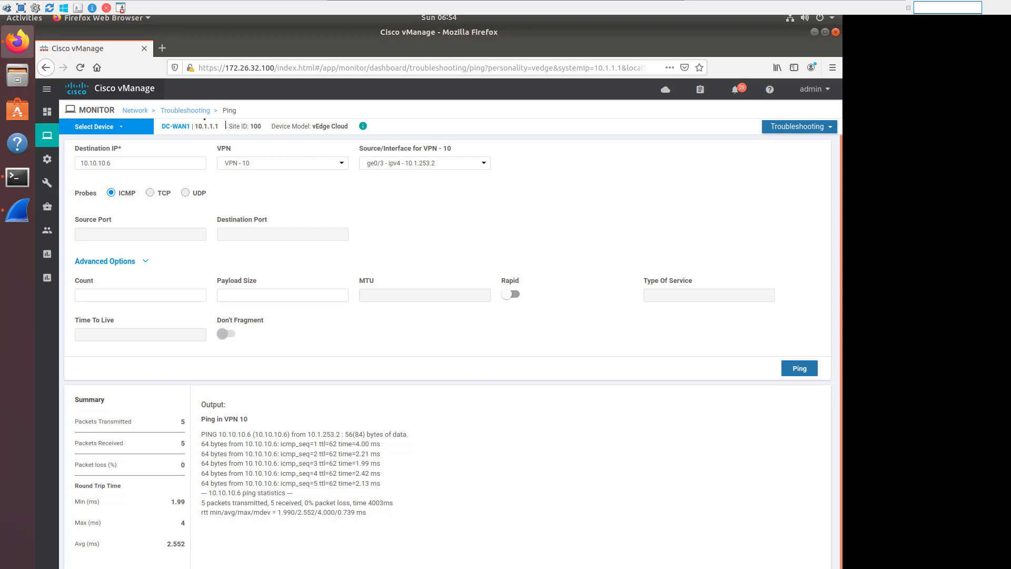
# Step: Switch to the Trace Route tool for DC-WAN1 and set the destination IP to 10.10.10.6
pyautogui.click(195, 111)
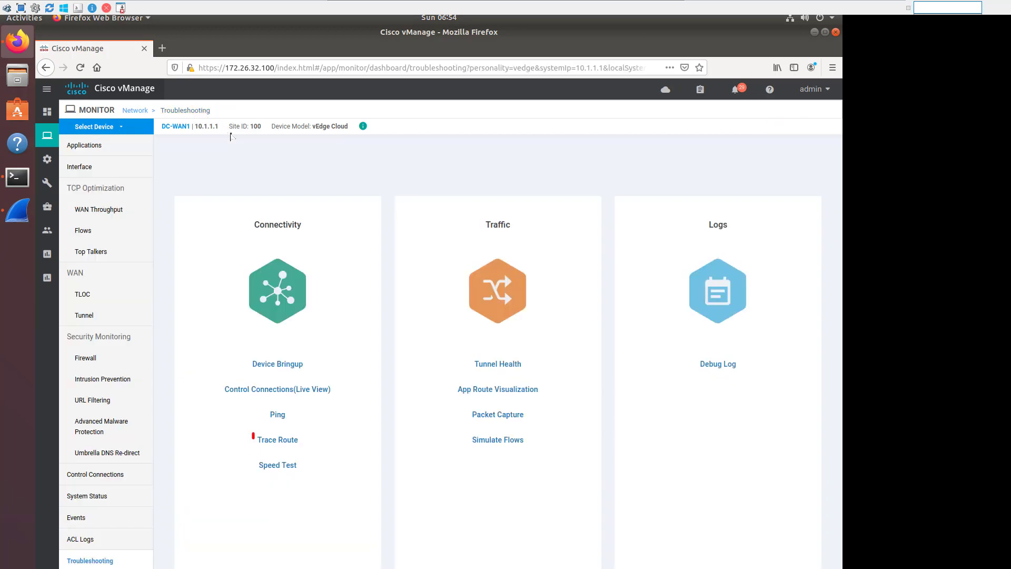
pyautogui.click(278, 440)
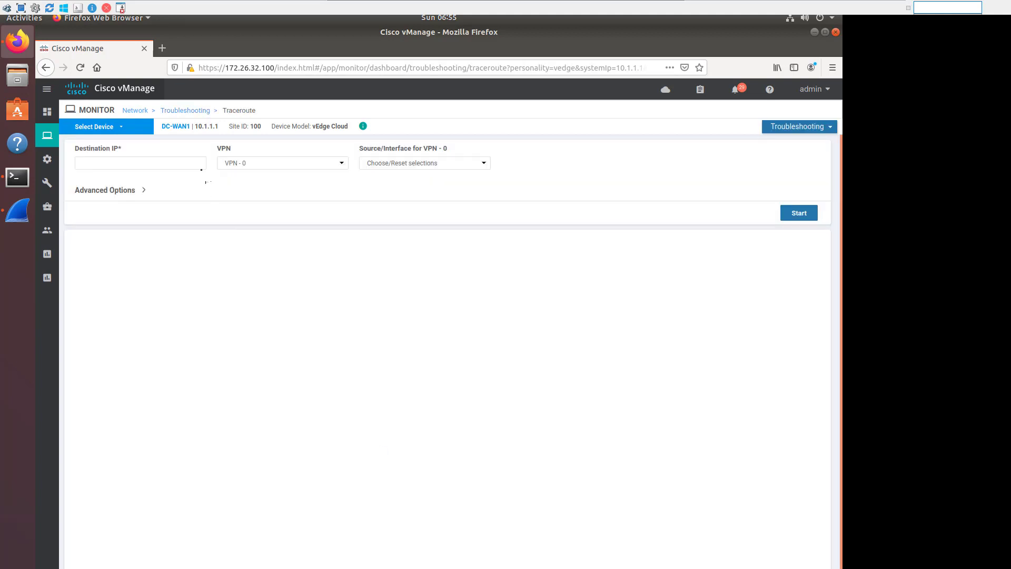
pyautogui.click(188, 163)
pyautogui.write('10.10.10')
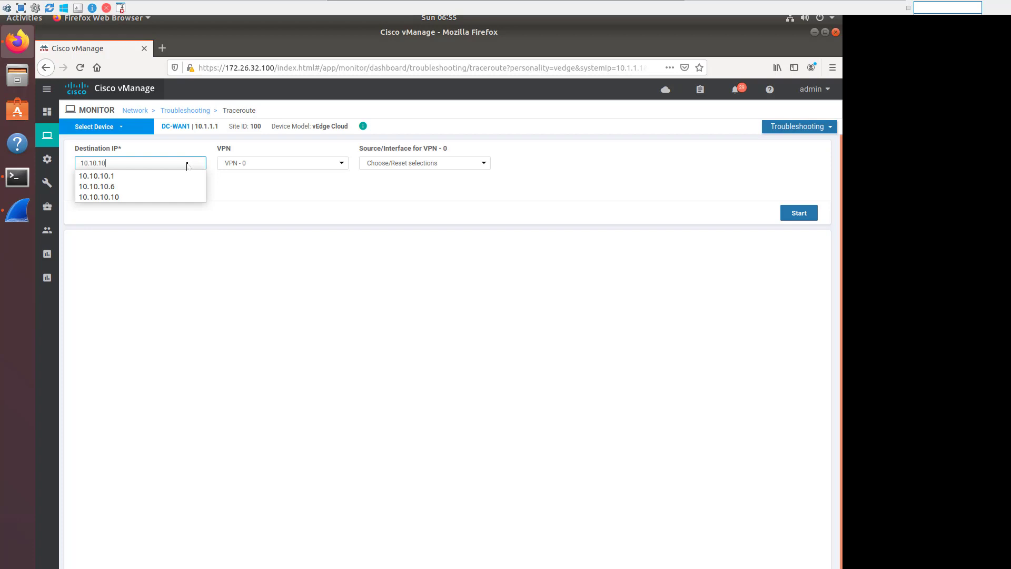
pyautogui.write('.6')
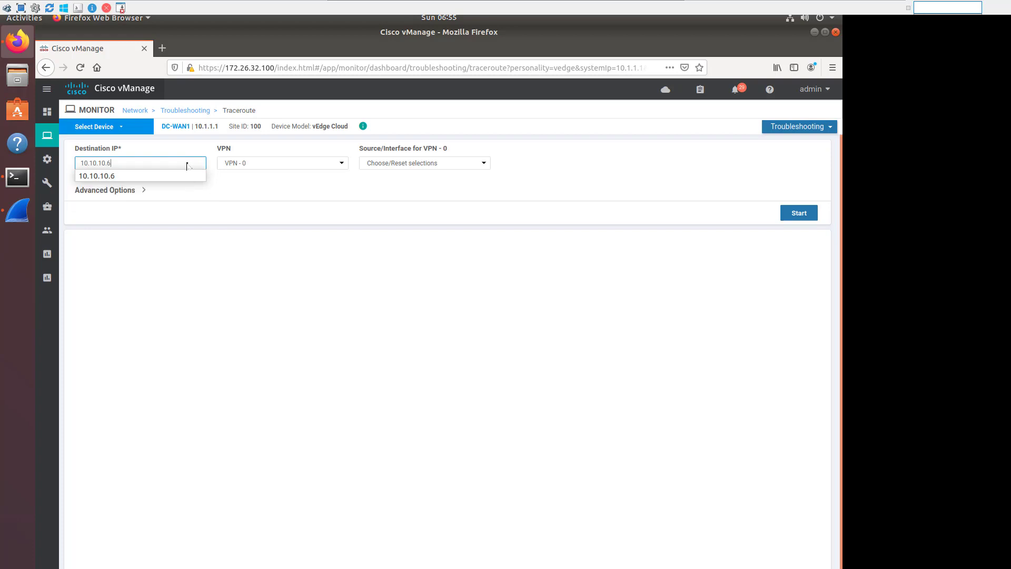
# Step: Run the traceroute in VPN - 10 from source interface ge0/3 - ipv4 - 10.1.253.2
pyautogui.click(282, 160)
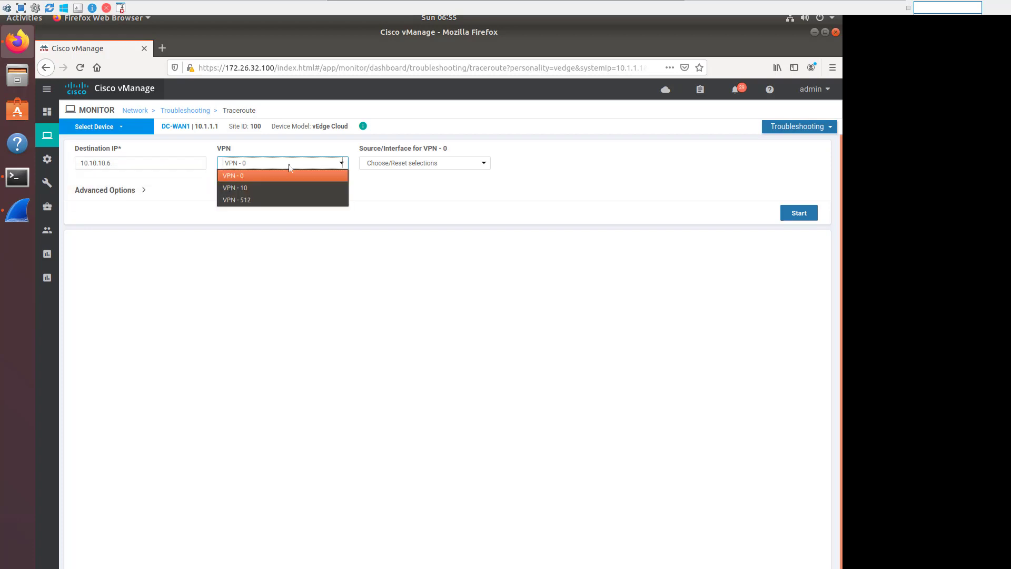
pyautogui.click(254, 187)
pyautogui.click(455, 163)
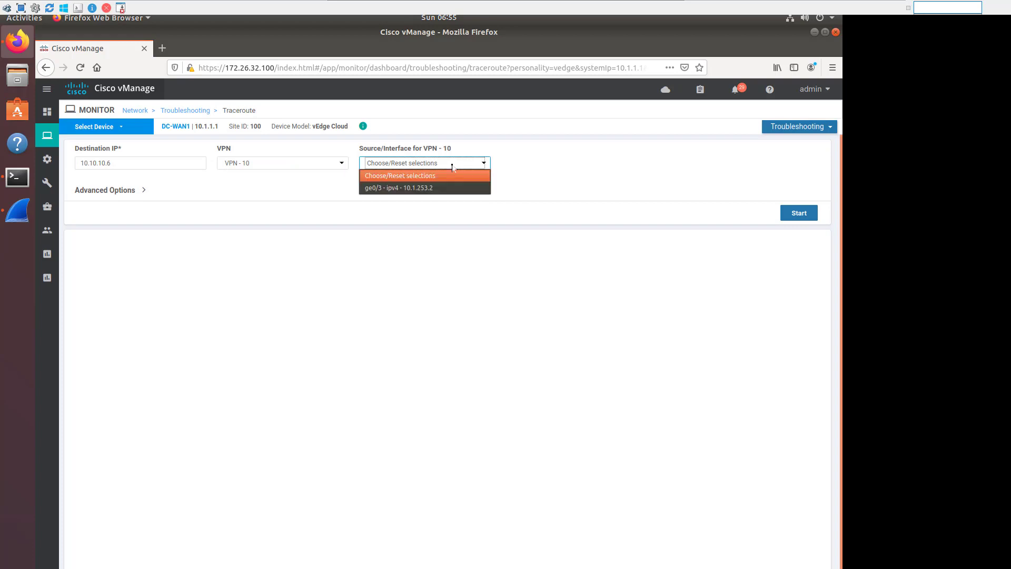
pyautogui.click(411, 188)
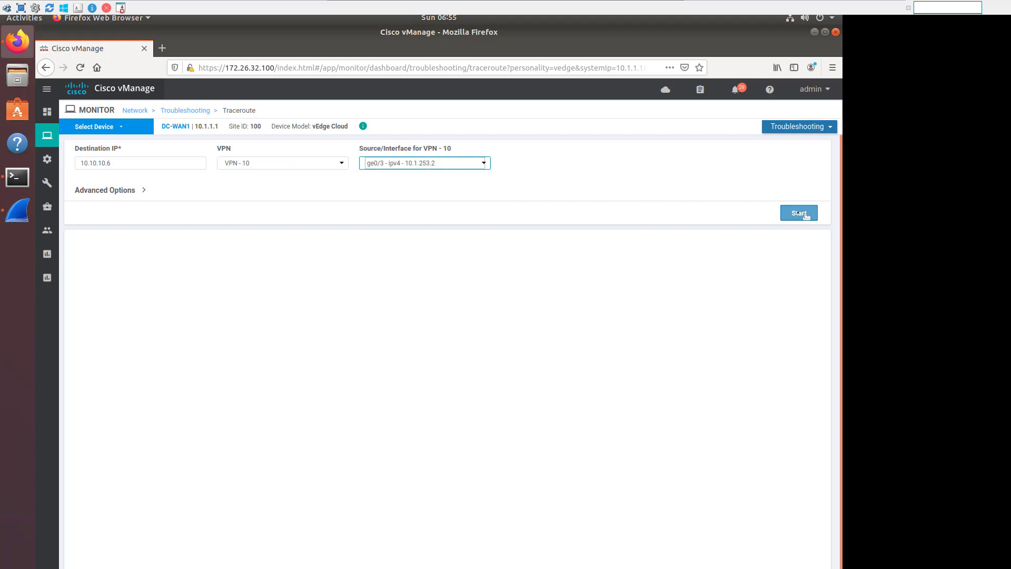
pyautogui.click(803, 213)
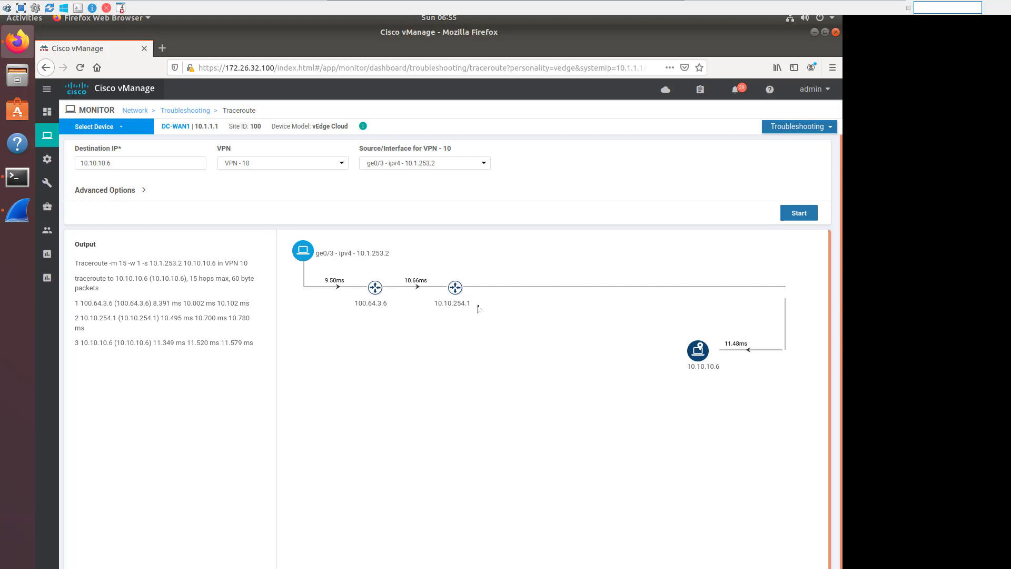
# Step: Review the Device Bringup stages of DC-WAN1 and return to the troubleshooting tools
pyautogui.click(193, 111)
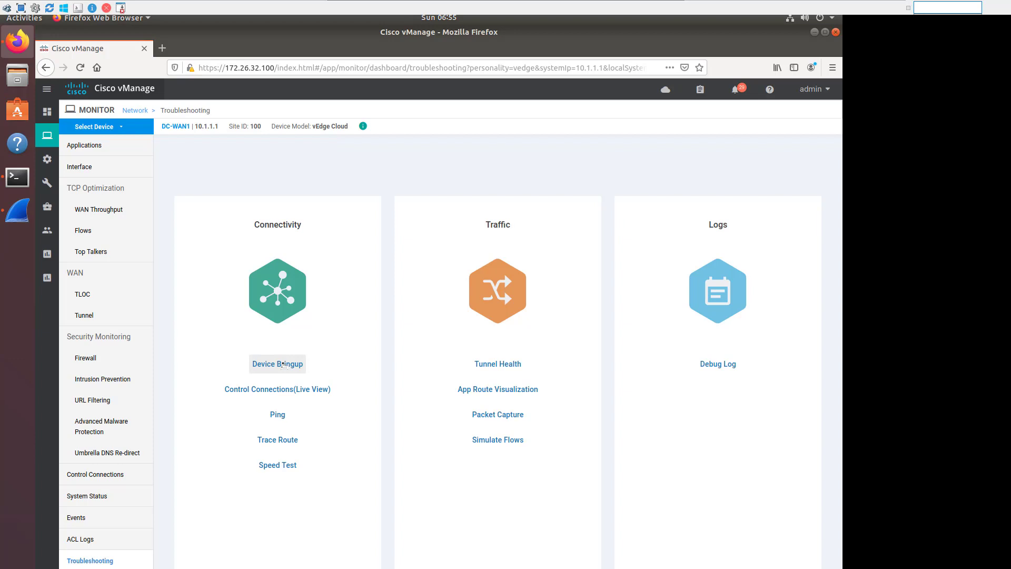
pyautogui.click(283, 364)
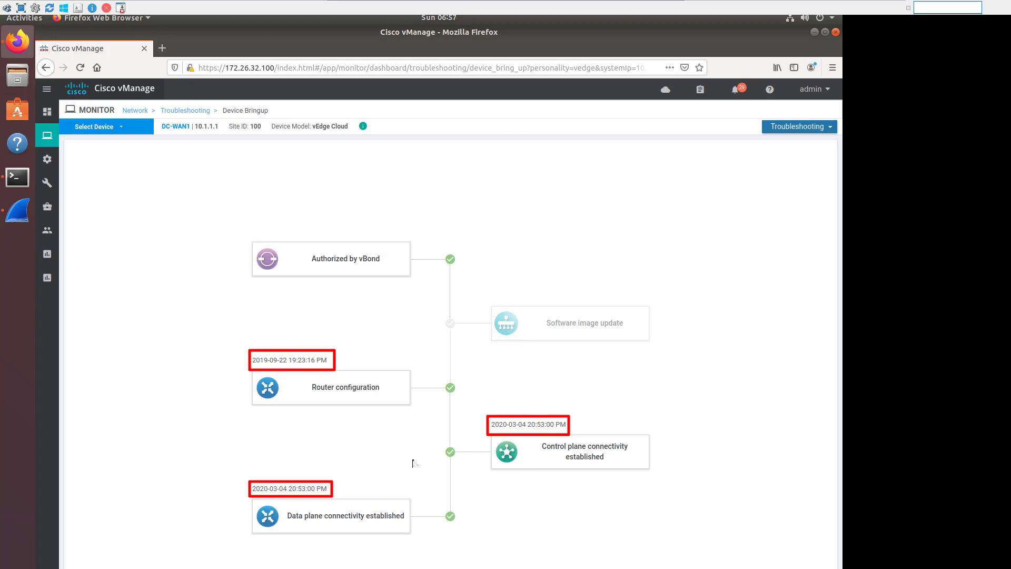
pyautogui.click(180, 111)
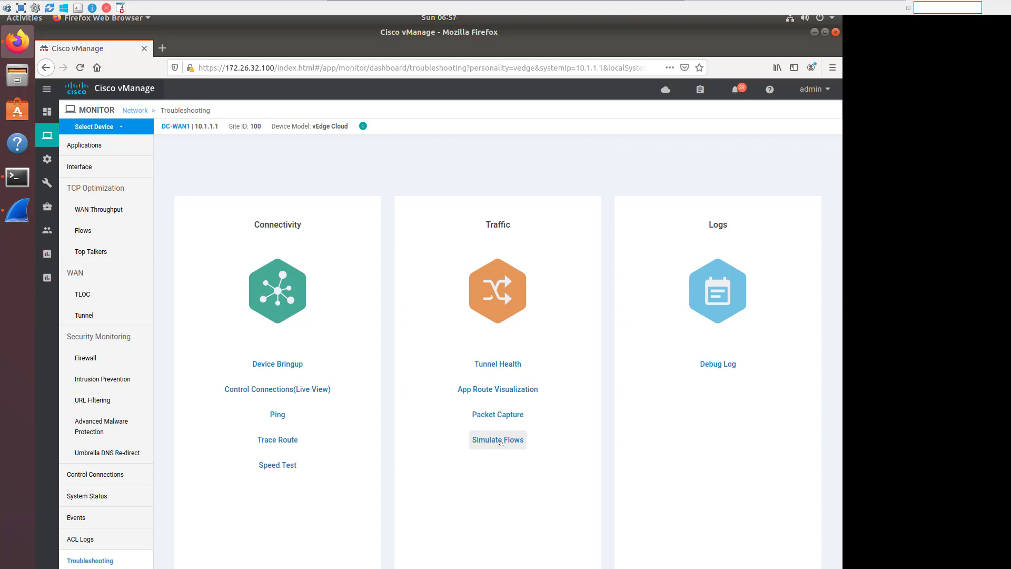
# Step: Open Simulate Flows for DC-WAN1 and set VPN - 10 with source interface ge0/3 - ipv4 - 10.1.253.2
pyautogui.click(500, 441)
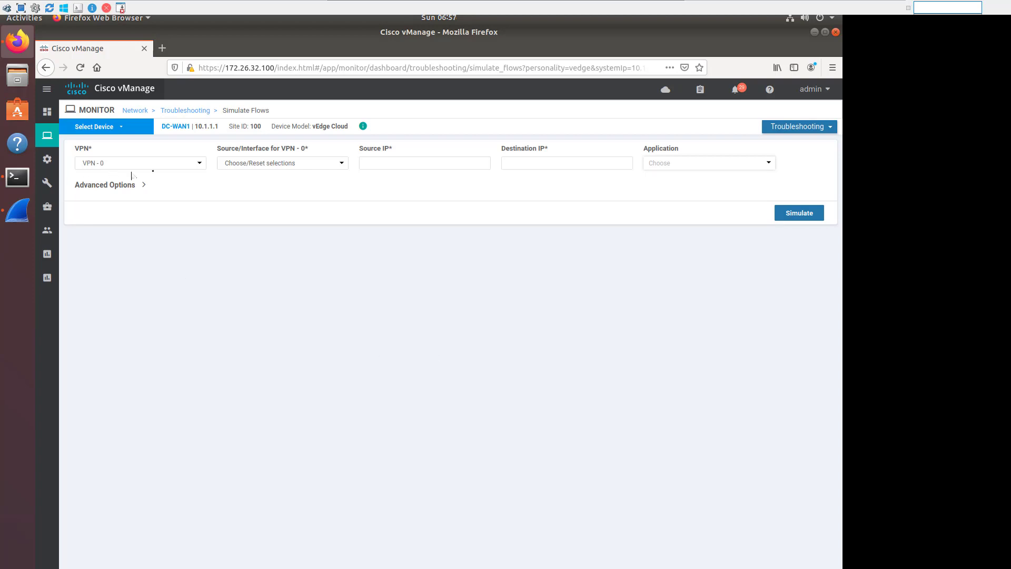
pyautogui.click(197, 167)
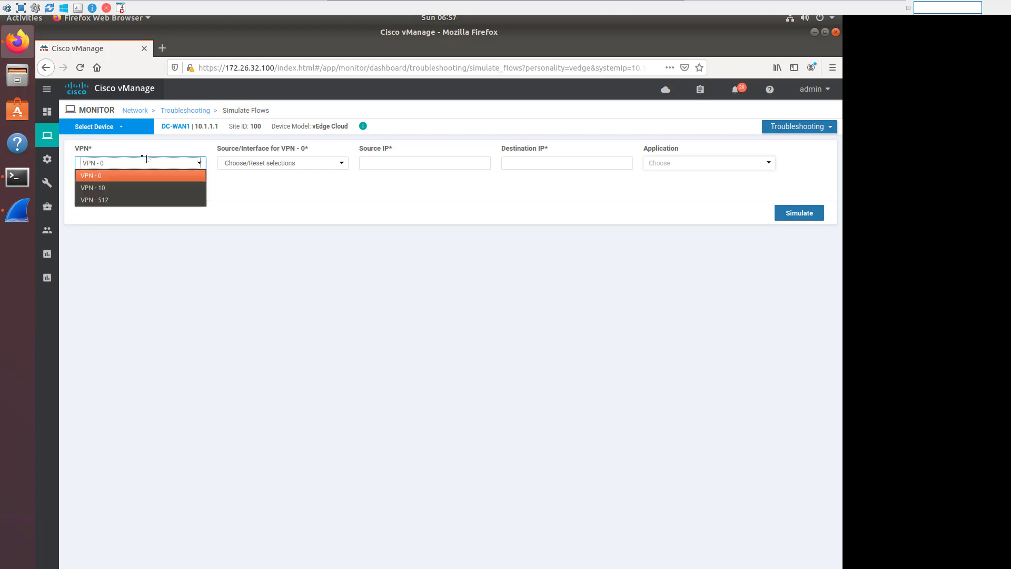
pyautogui.click(170, 165)
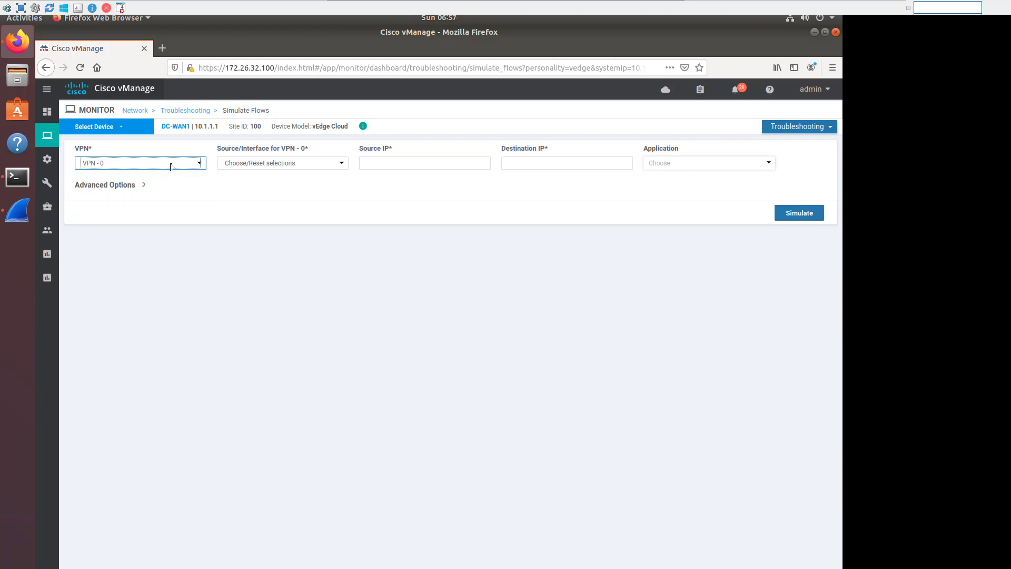
pyautogui.click(200, 165)
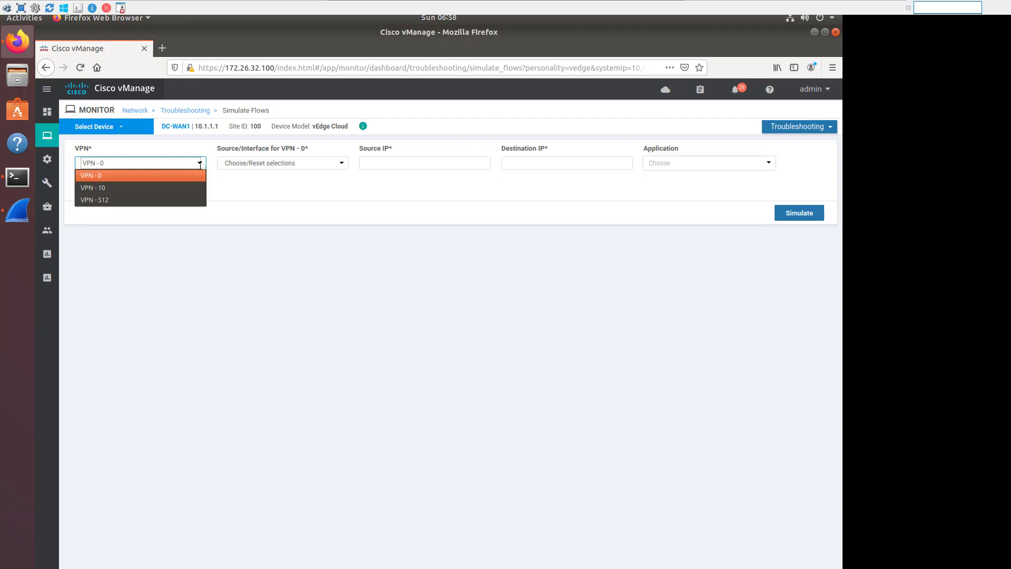
pyautogui.click(133, 188)
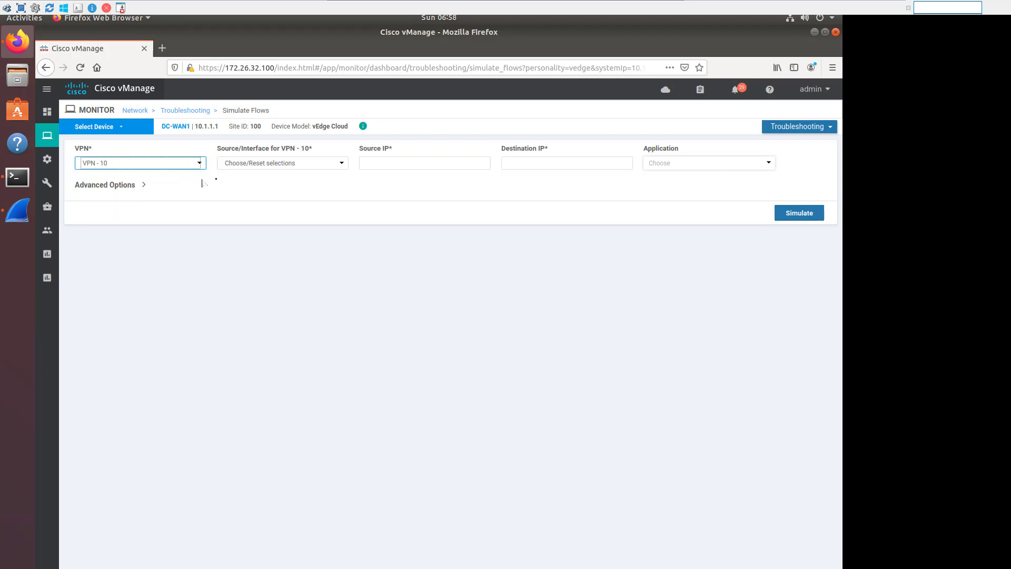
pyautogui.click(342, 164)
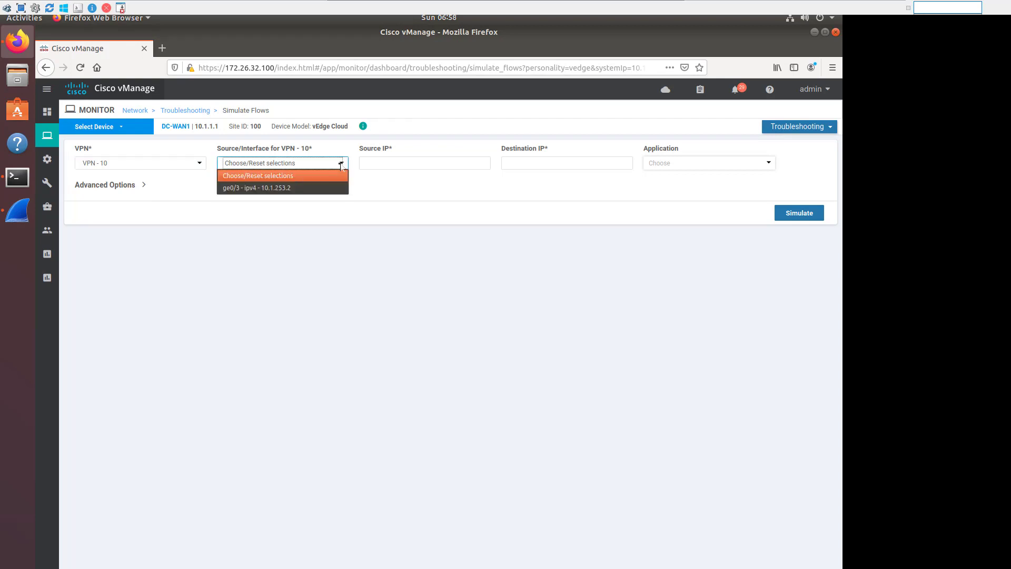
pyautogui.click(275, 188)
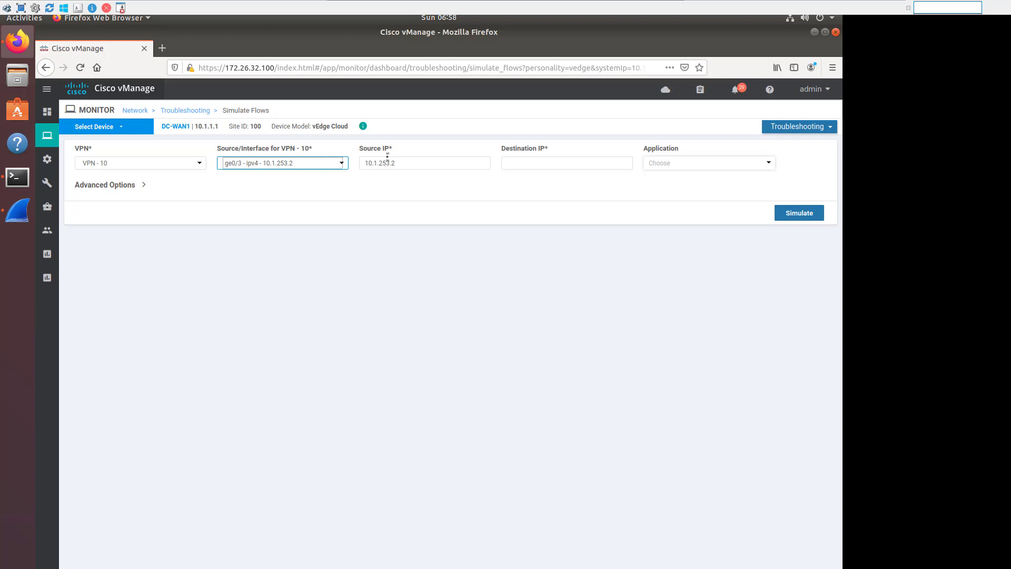
# Step: Simulate the flow to destination IP 10.10.10.6 with the advanced options expanded, and return to the troubleshooting tools
pyautogui.click(419, 163)
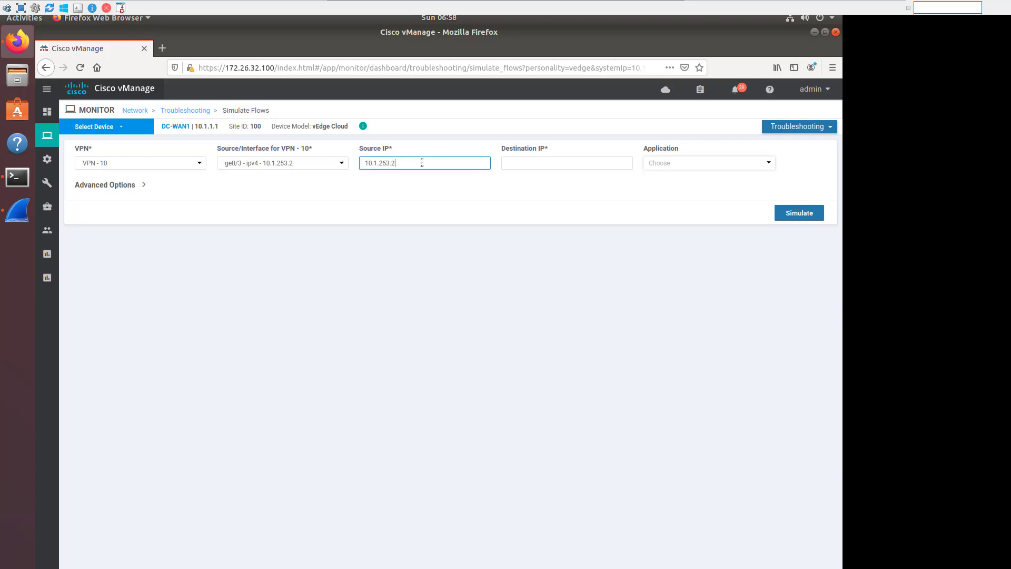
pyautogui.click(552, 166)
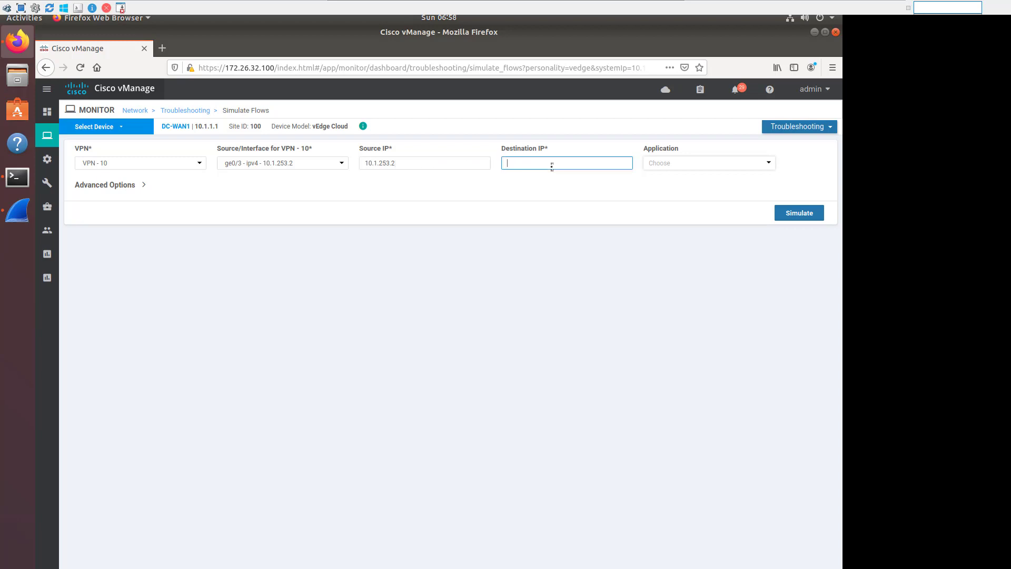
pyautogui.write('10.10.10')
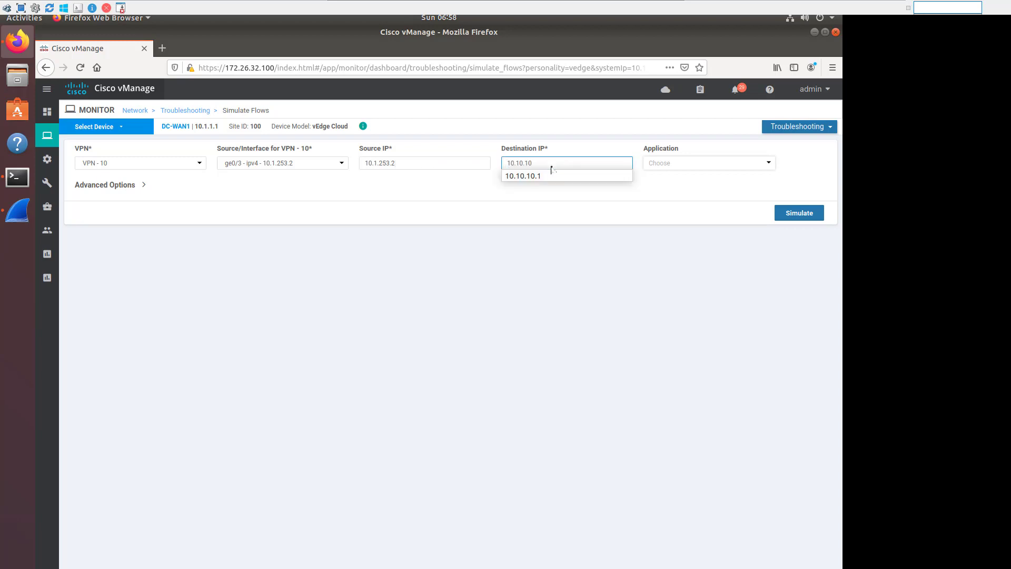
pyautogui.write('.6')
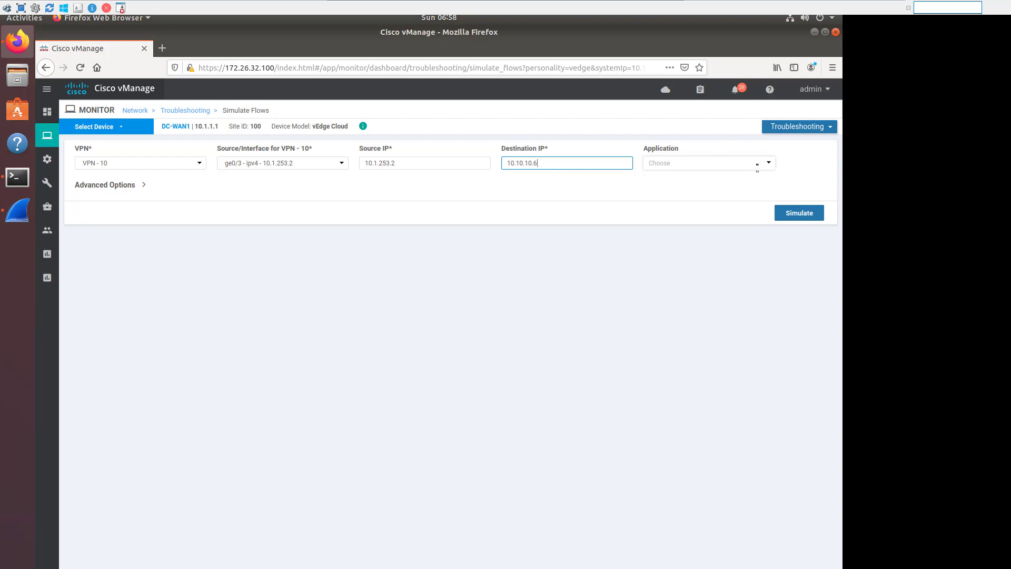
pyautogui.click(108, 185)
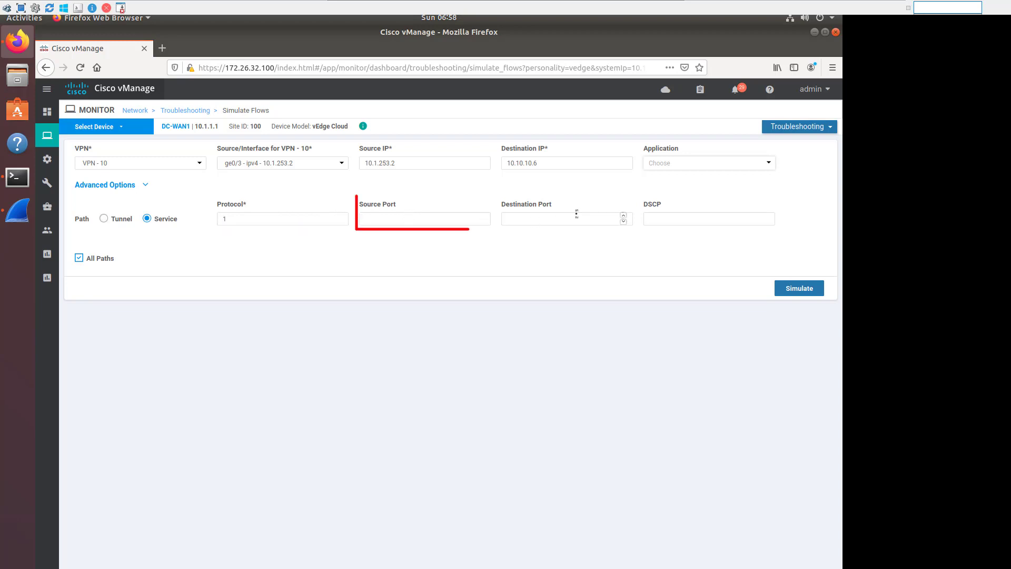
pyautogui.click(708, 217)
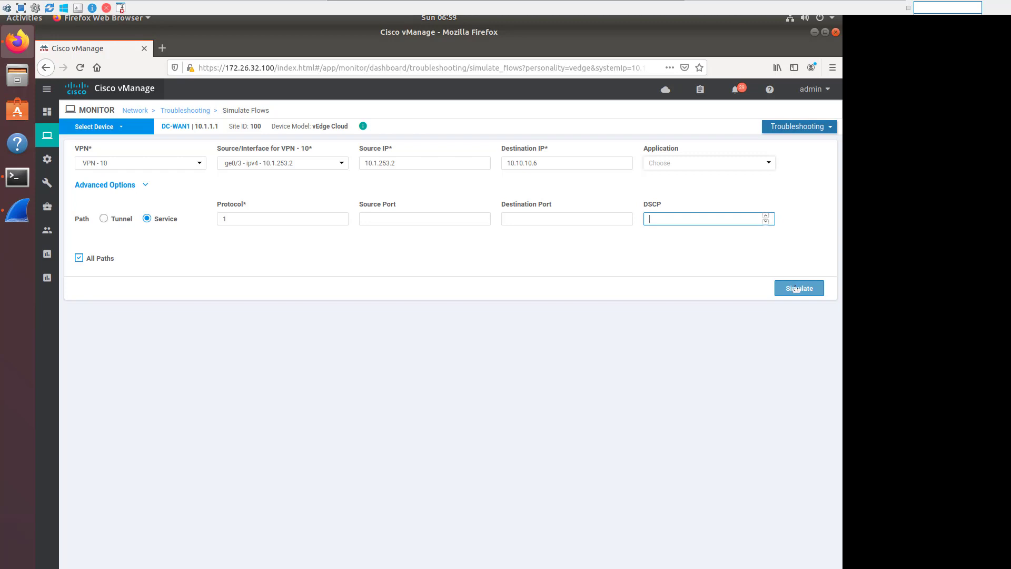
pyautogui.click(796, 288)
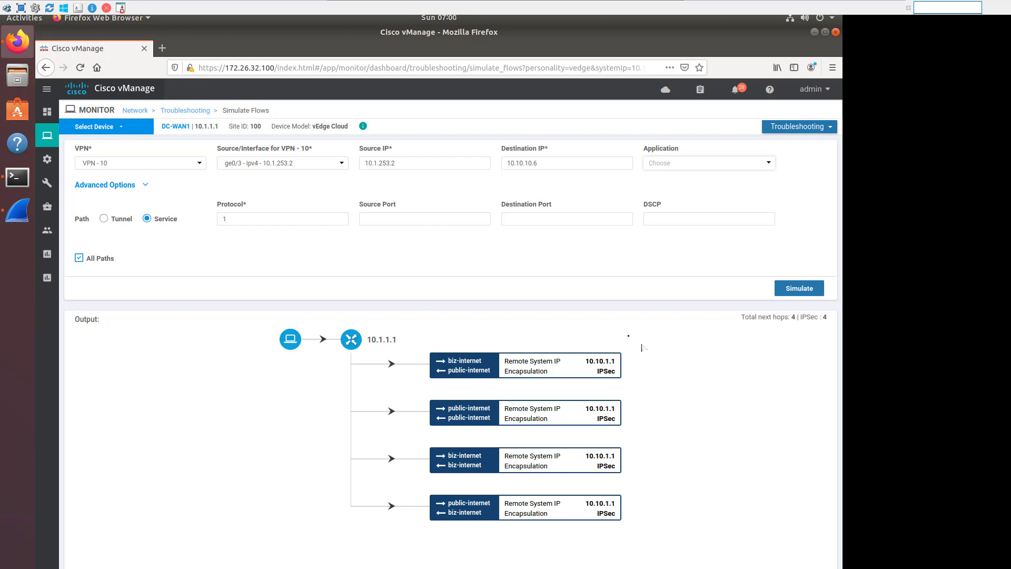
pyautogui.hotkey('alt', 'Left')
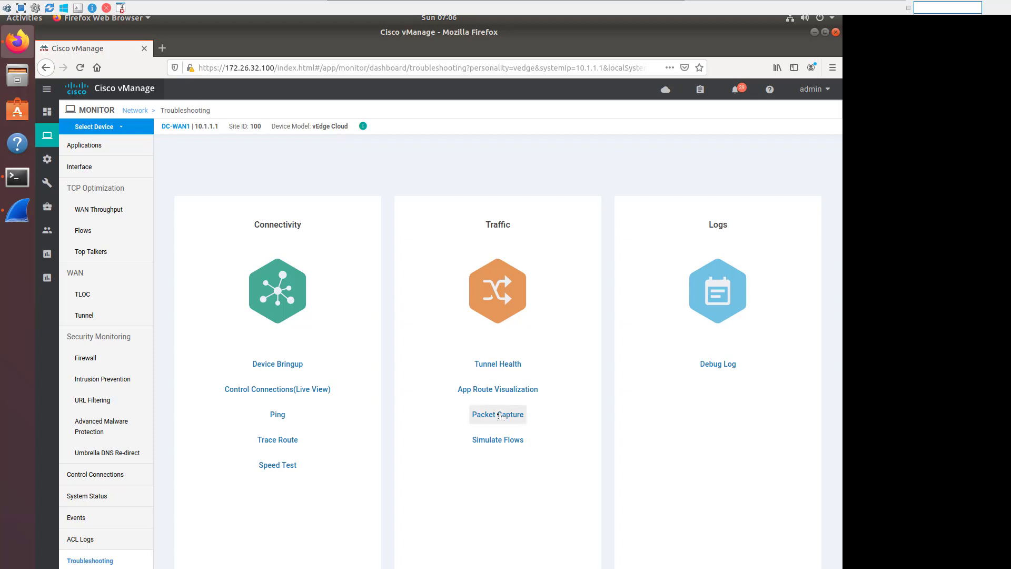
# Step: Start a packet capture on DC-WAN1 in VPN - 10 on interface ge0/3 - ipv4 - 10.1.253.2, with the traffic filter expanded but empty
pyautogui.click(493, 417)
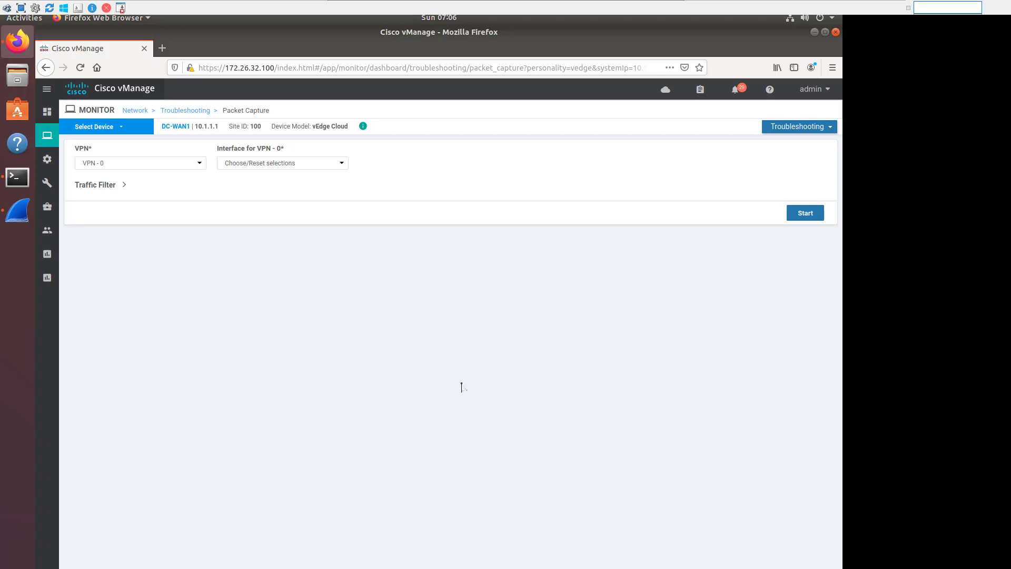
pyautogui.click(199, 163)
pyautogui.click(146, 189)
pyautogui.click(330, 164)
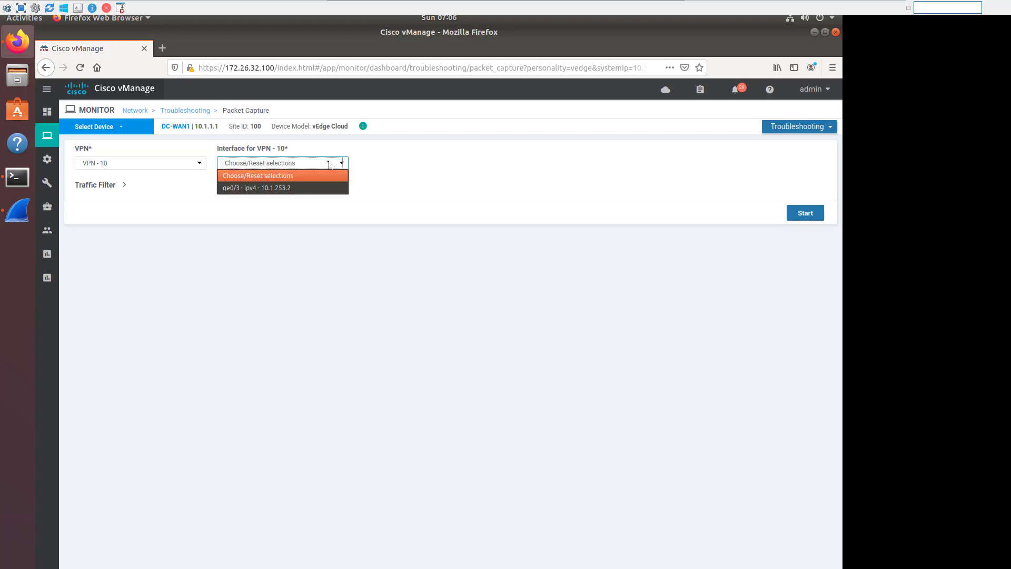
pyautogui.click(250, 193)
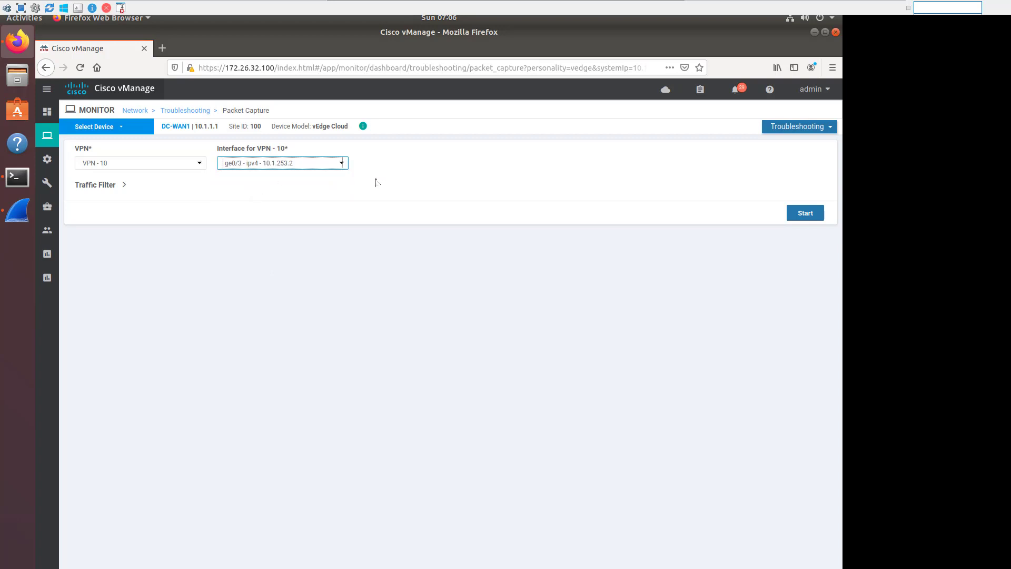
pyautogui.click(111, 186)
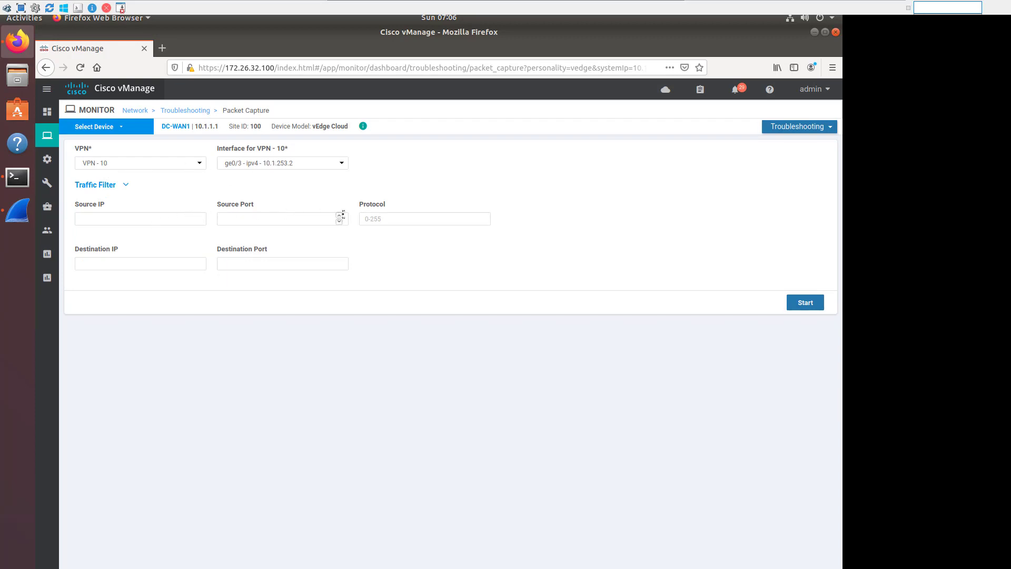
pyautogui.click(806, 304)
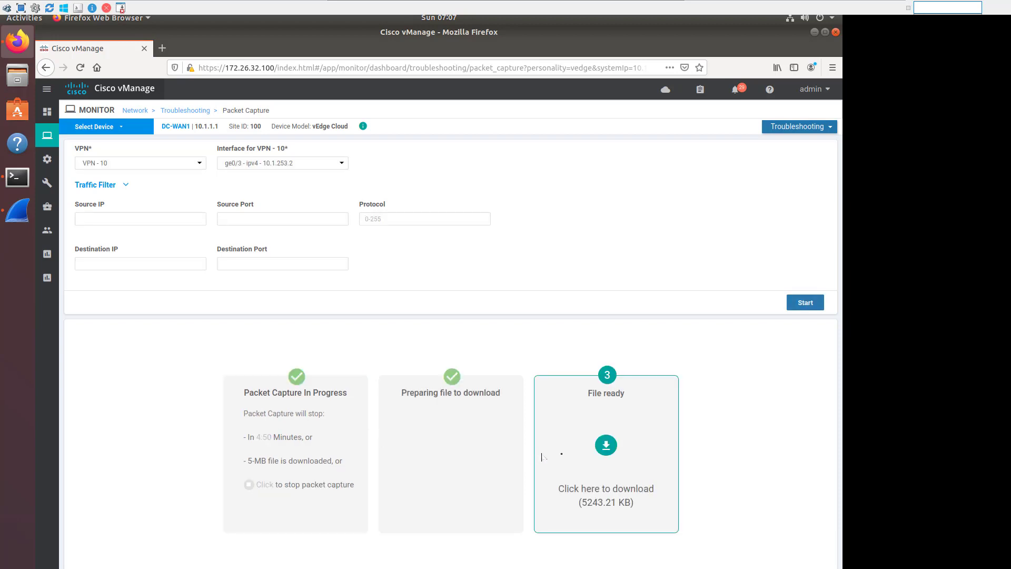
# Step: Open the finished capture file in Wireshark, inspect its packet list and packet 25, and minimize the Wireshark window
pyautogui.click(607, 446)
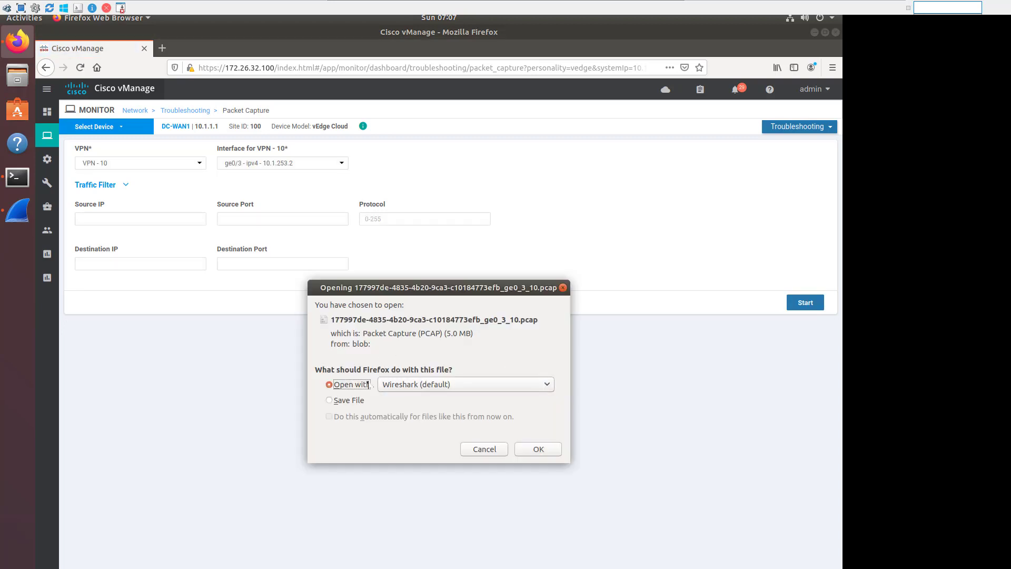
pyautogui.click(541, 449)
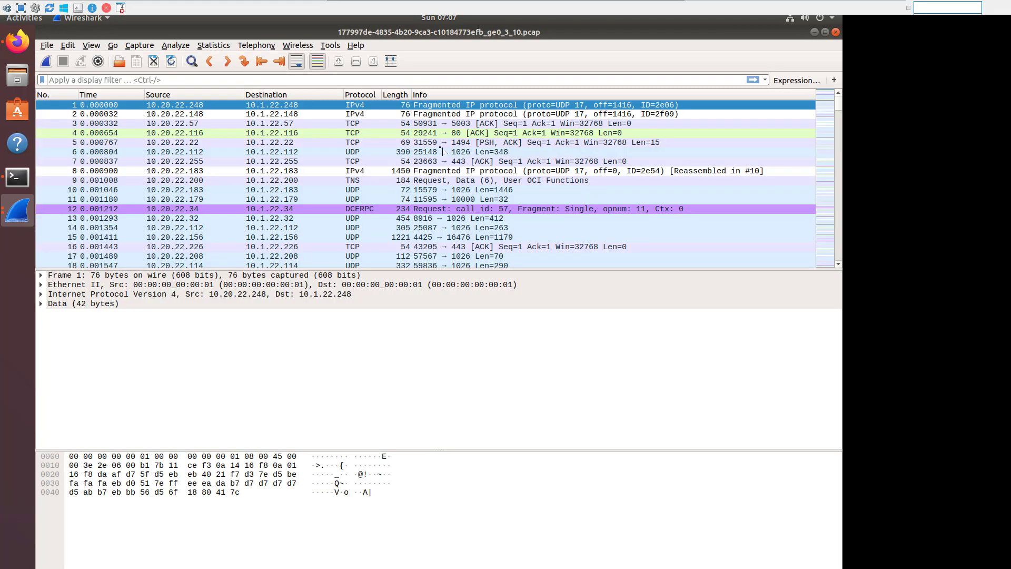
pyautogui.scroll(-5, 360, 172)
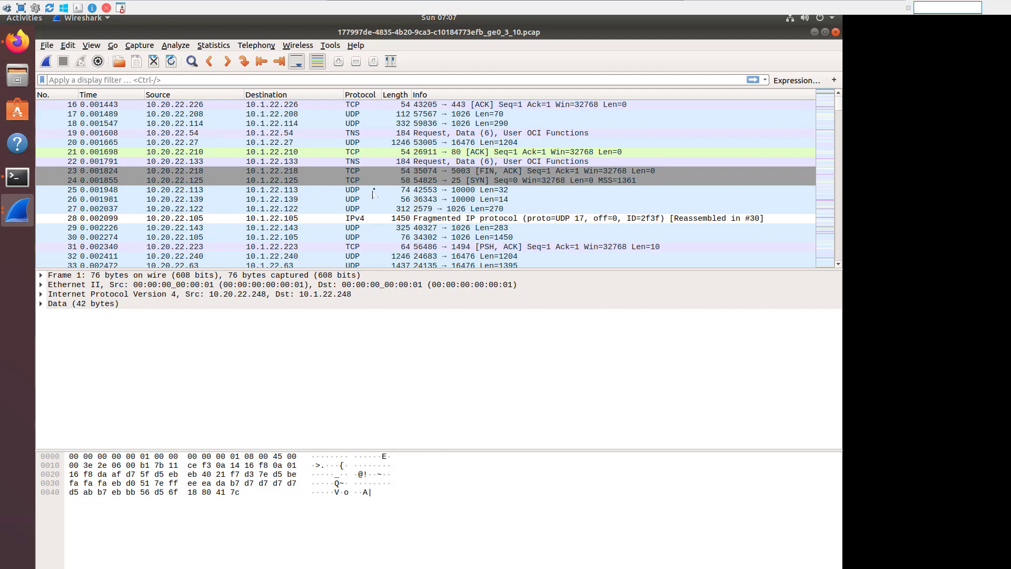
pyautogui.click(355, 191)
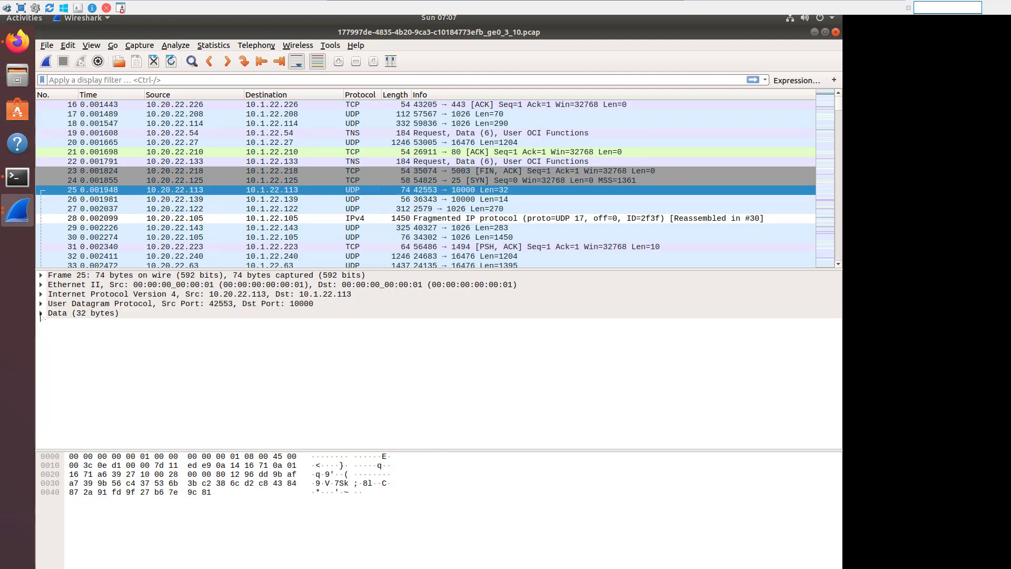
pyautogui.scroll(-3, 410, 169)
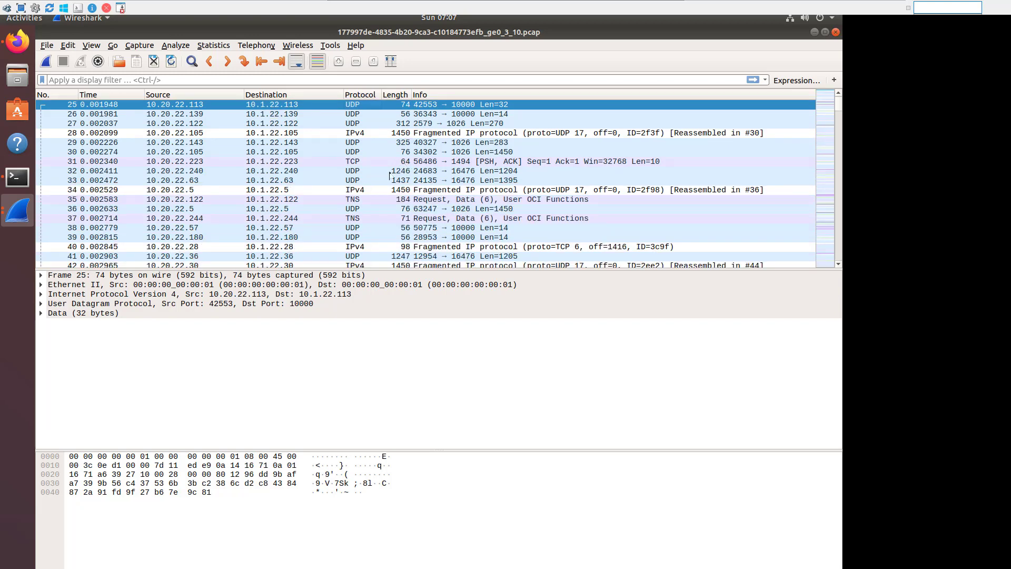
pyautogui.scroll(2, 390, 171)
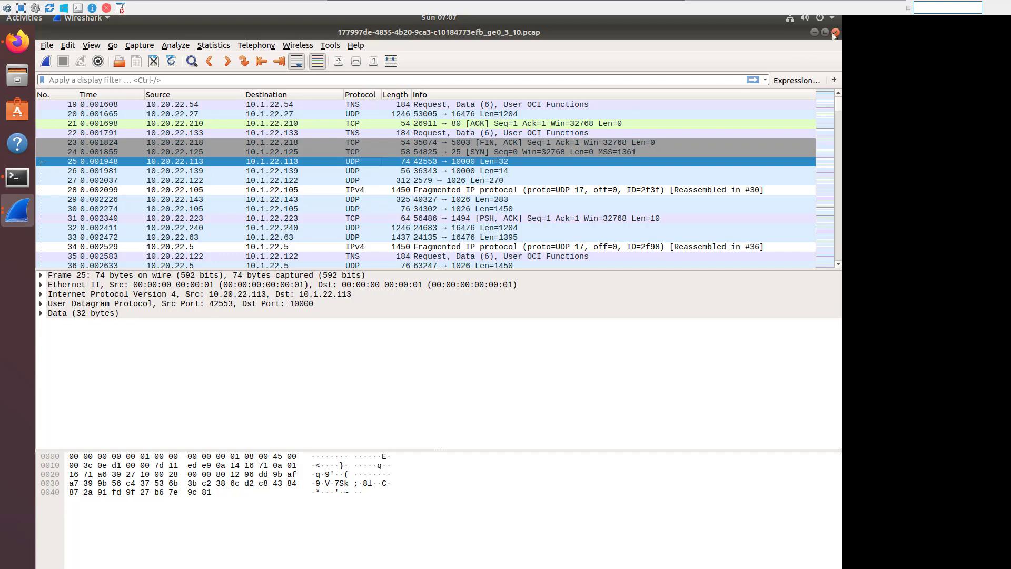
pyautogui.click(815, 32)
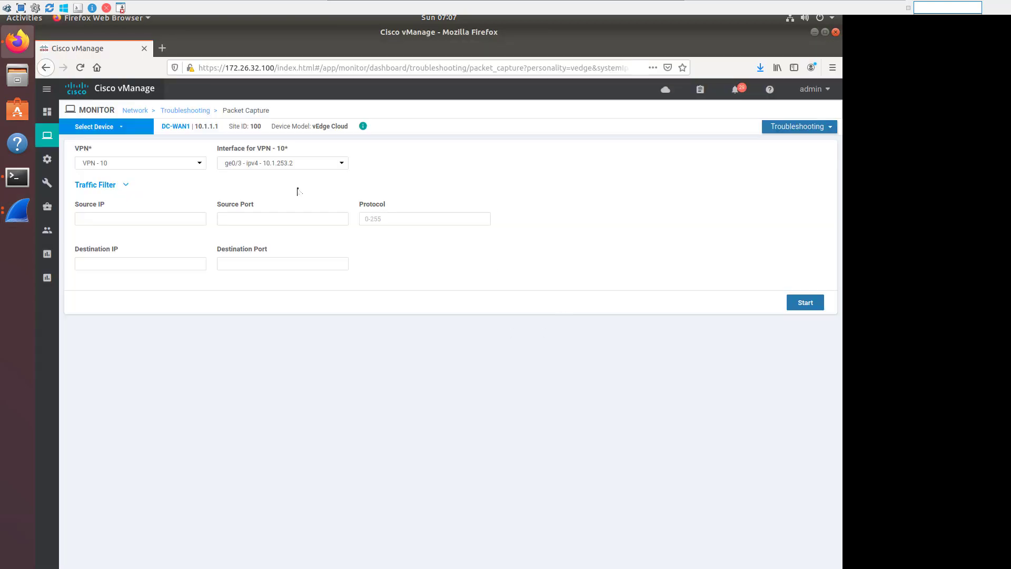
# Step: Return to the troubleshooting tools and switch the selected device to BR1-WAN1
pyautogui.click(187, 112)
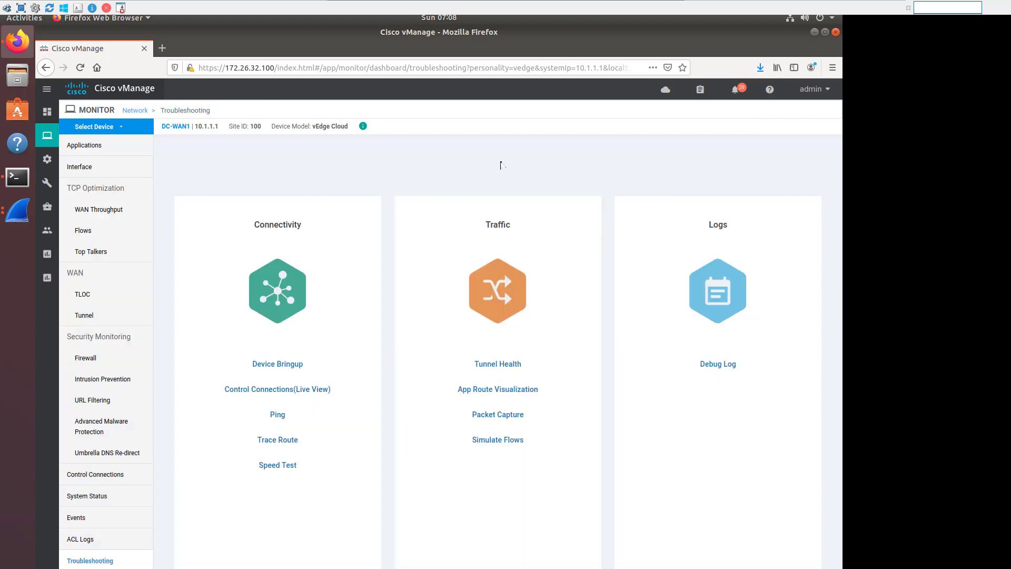
pyautogui.click(104, 128)
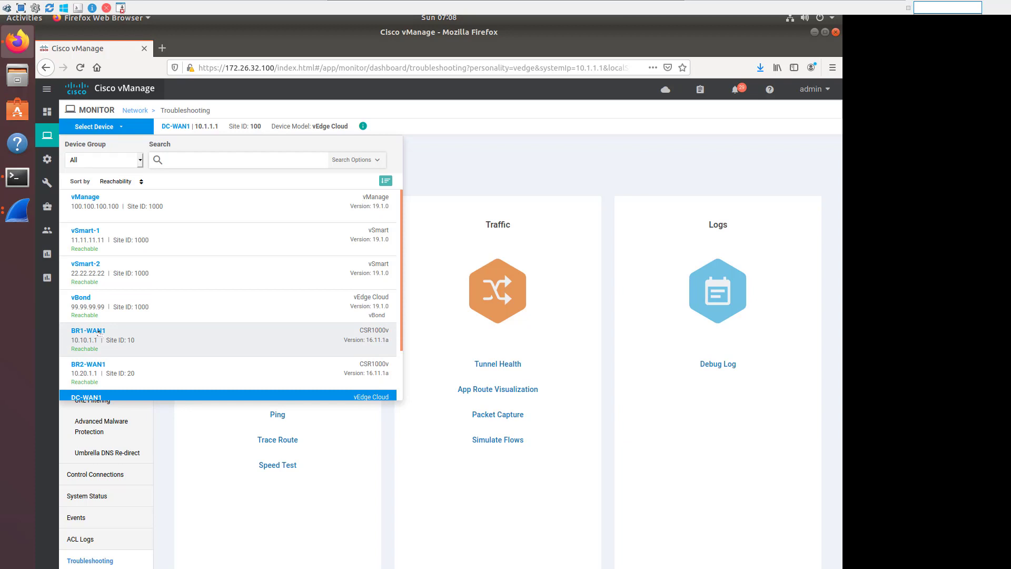
pyautogui.click(267, 330)
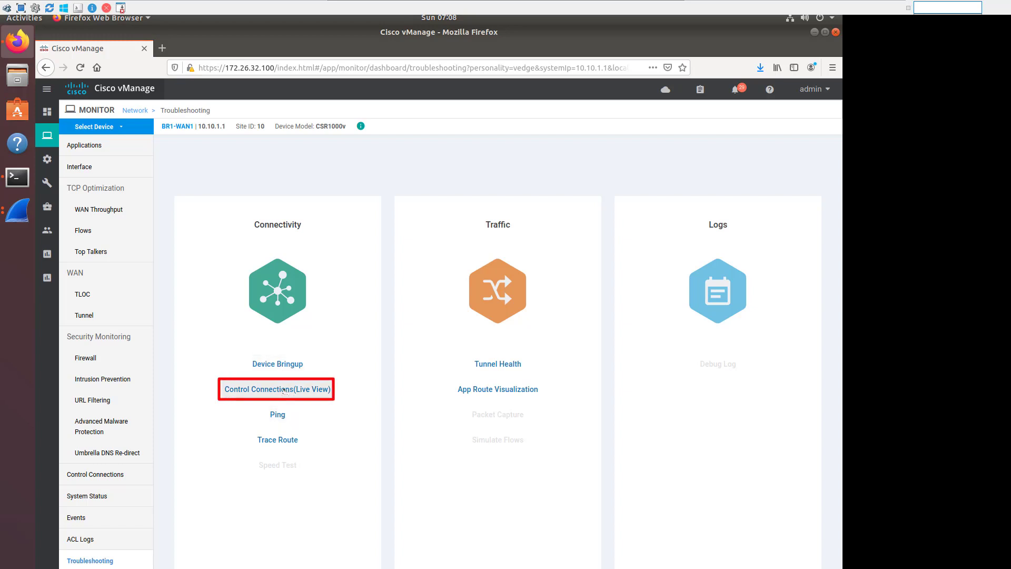
# Step: Examine the live control connections of BR1-WAN1 for each circuit and controller, and return to the troubleshooting tools
pyautogui.click(285, 390)
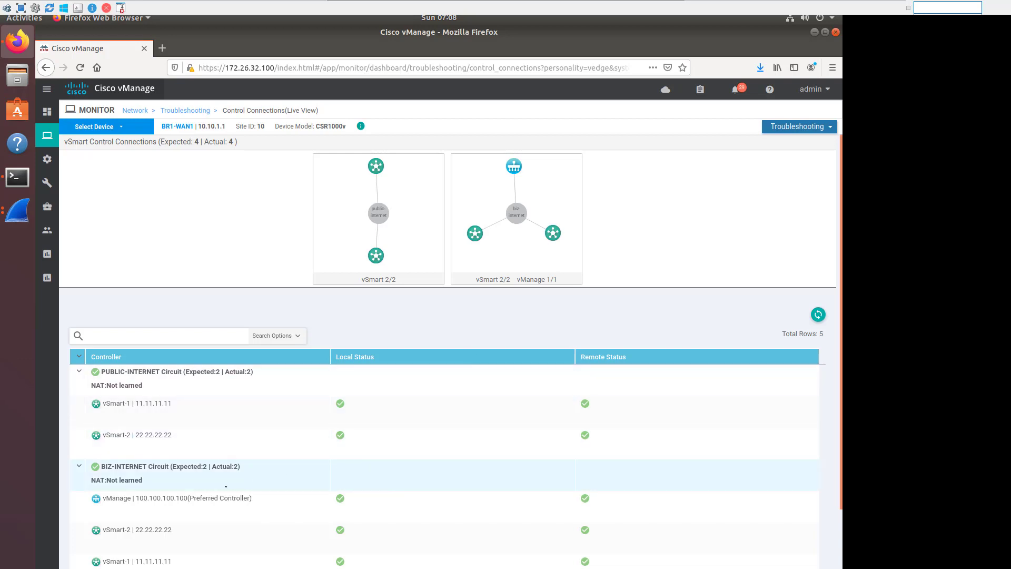
pyautogui.scroll(-3, 225, 486)
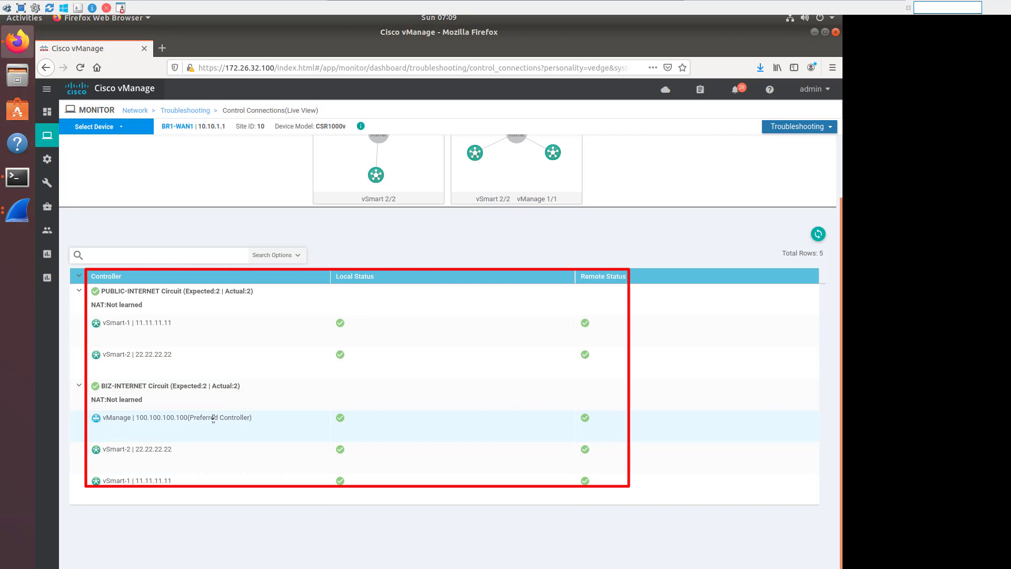
pyautogui.scroll(2, 255, 401)
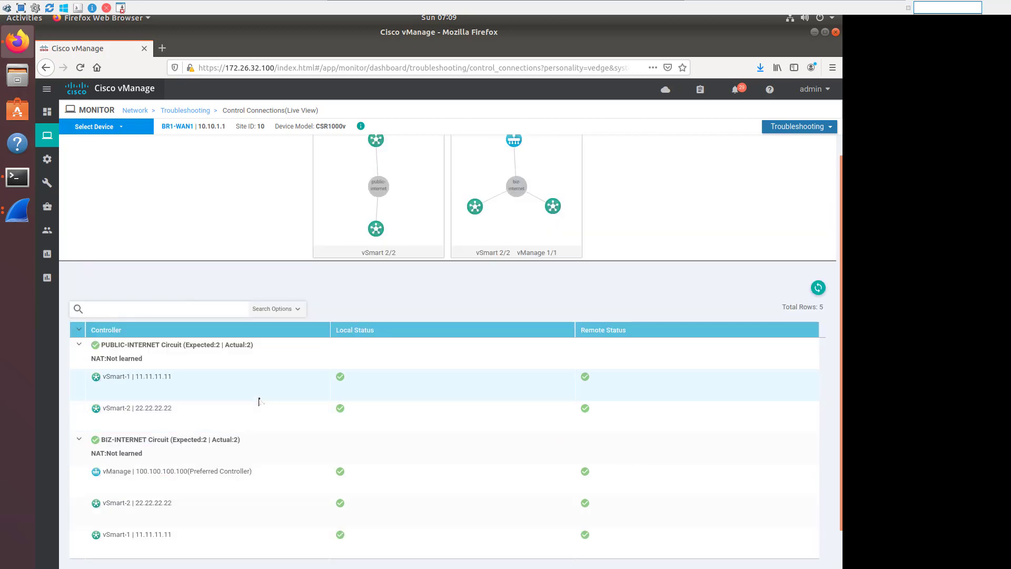
pyautogui.scroll(1, 264, 403)
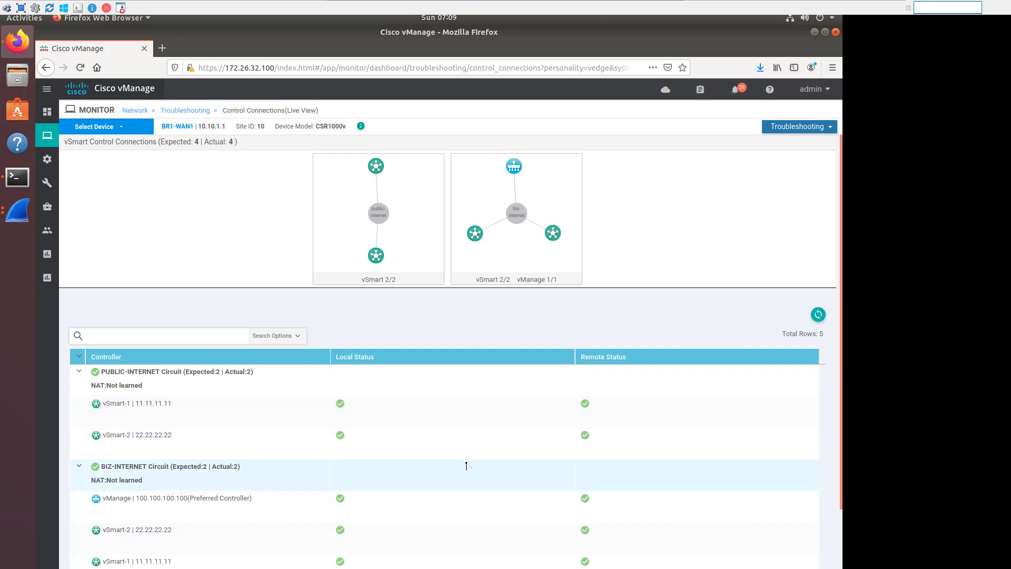
pyautogui.click(194, 111)
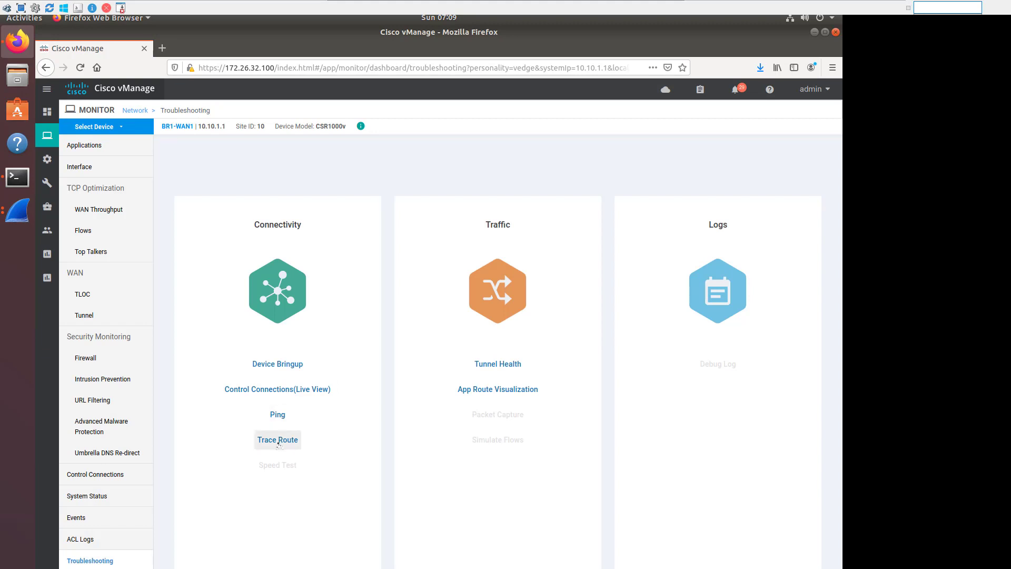
# Step: Try a traceroute from BR1-WAN1 to destination 10.10.10.6 in VPN - 10, using source interface GigabitEthernet3 - ipv4 - 10.10.254.2
pyautogui.click(279, 443)
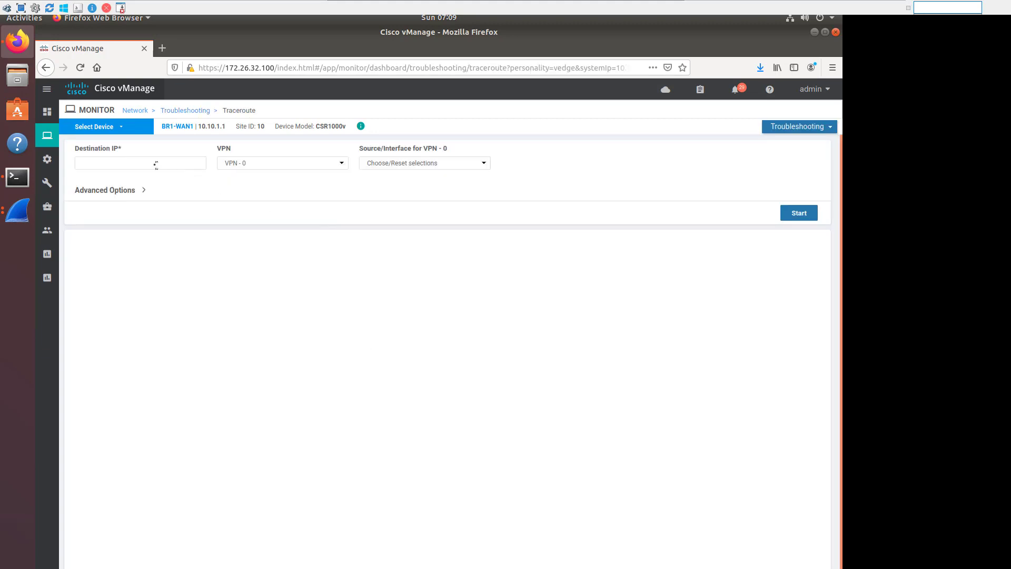
pyautogui.click(156, 164)
pyautogui.write('10.10.10')
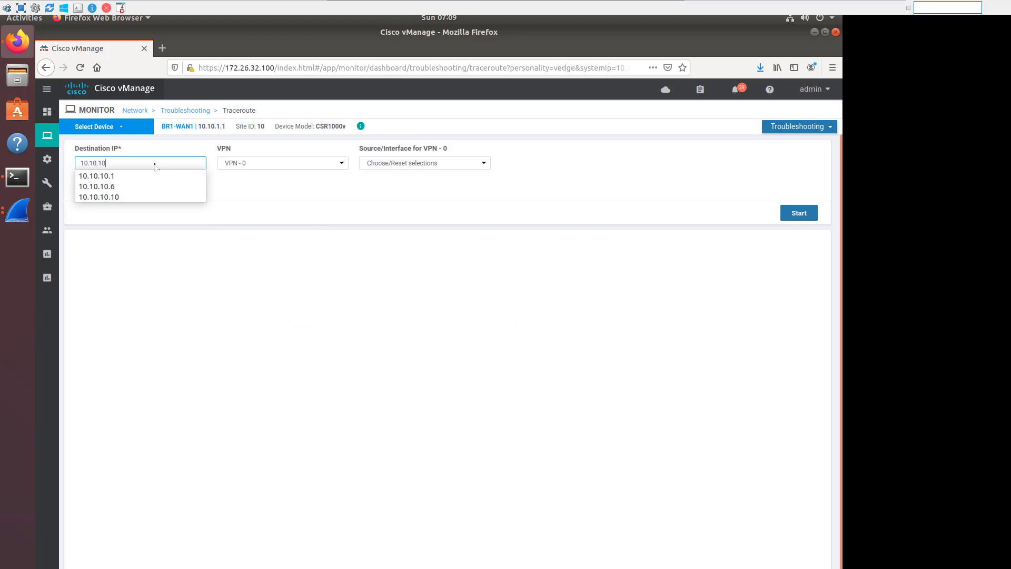
pyautogui.write('.6')
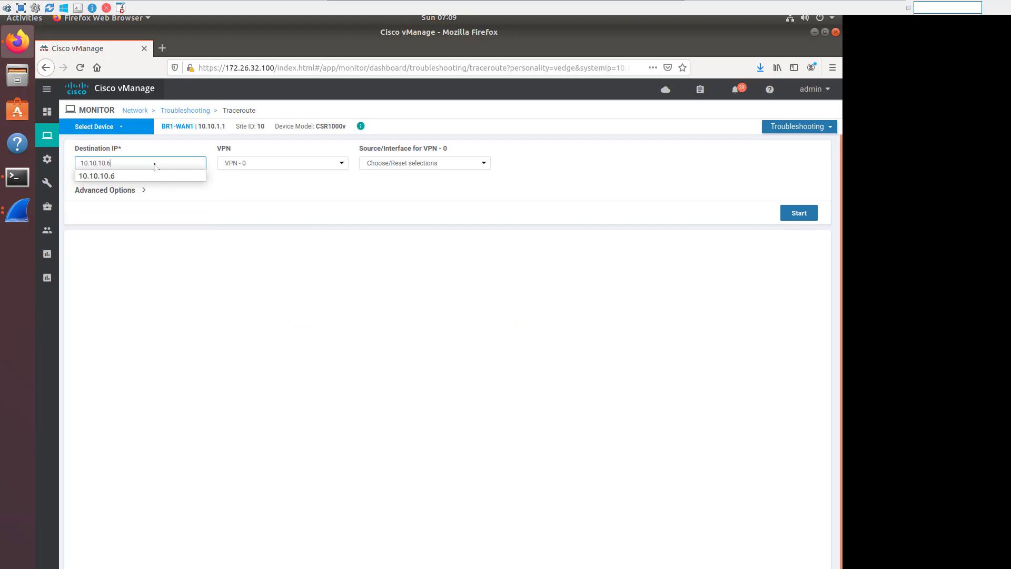
pyautogui.click(285, 163)
pyautogui.click(248, 190)
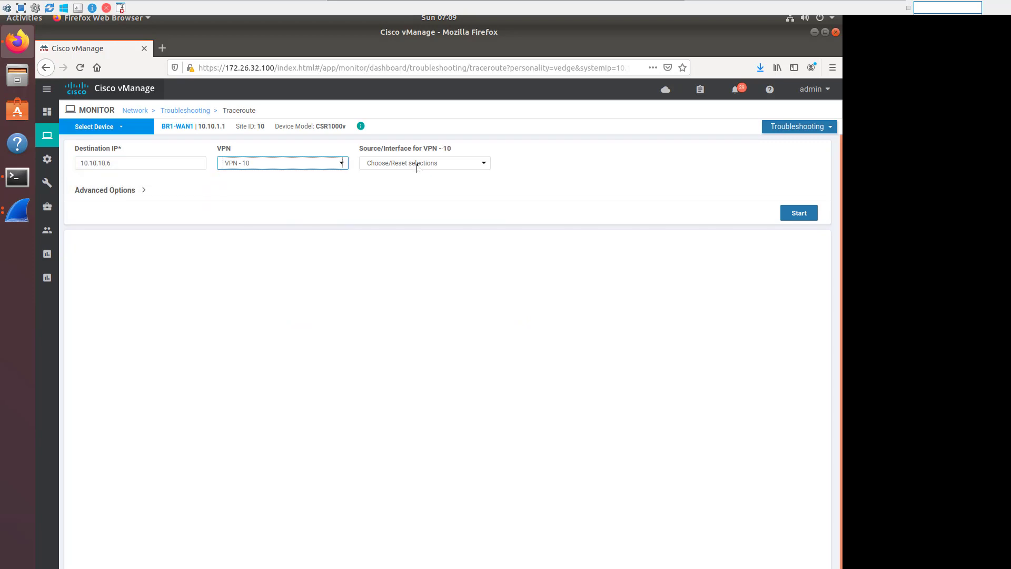
pyautogui.click(417, 163)
pyautogui.click(417, 187)
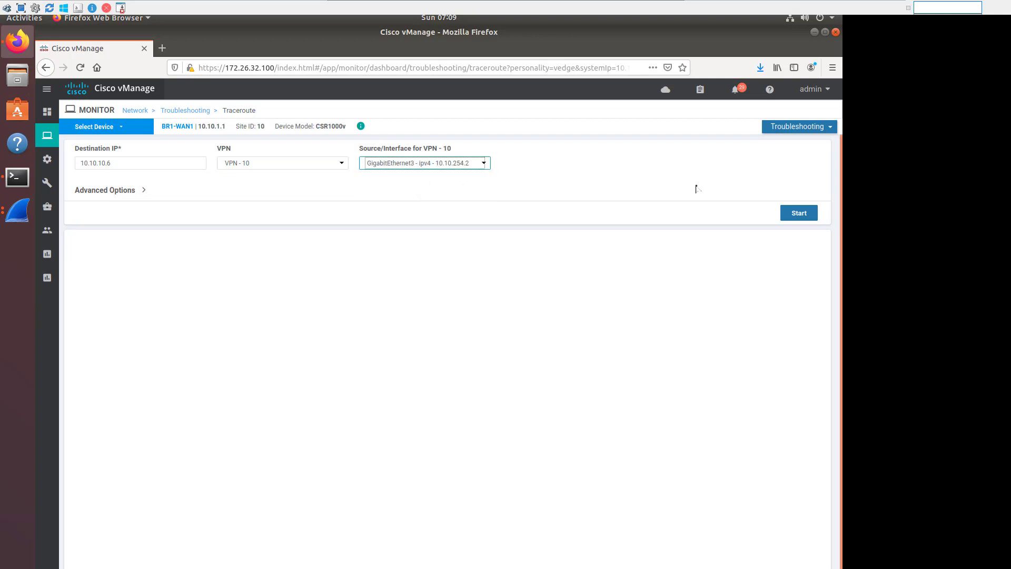
pyautogui.click(805, 213)
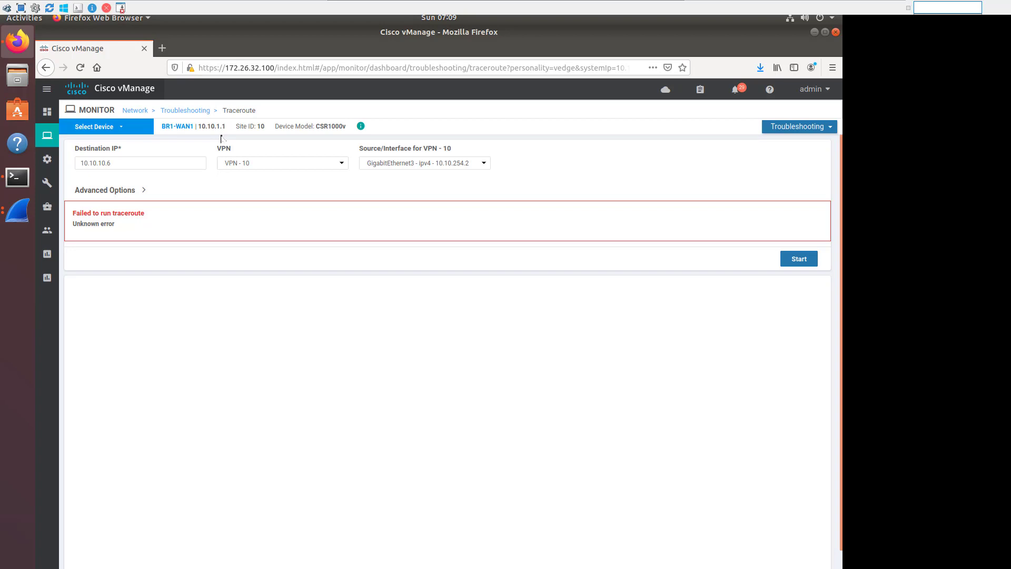
# Step: Return to the troubleshooting overview of BR1-WAN1 and open the SSH Terminal tool's device list
pyautogui.click(189, 111)
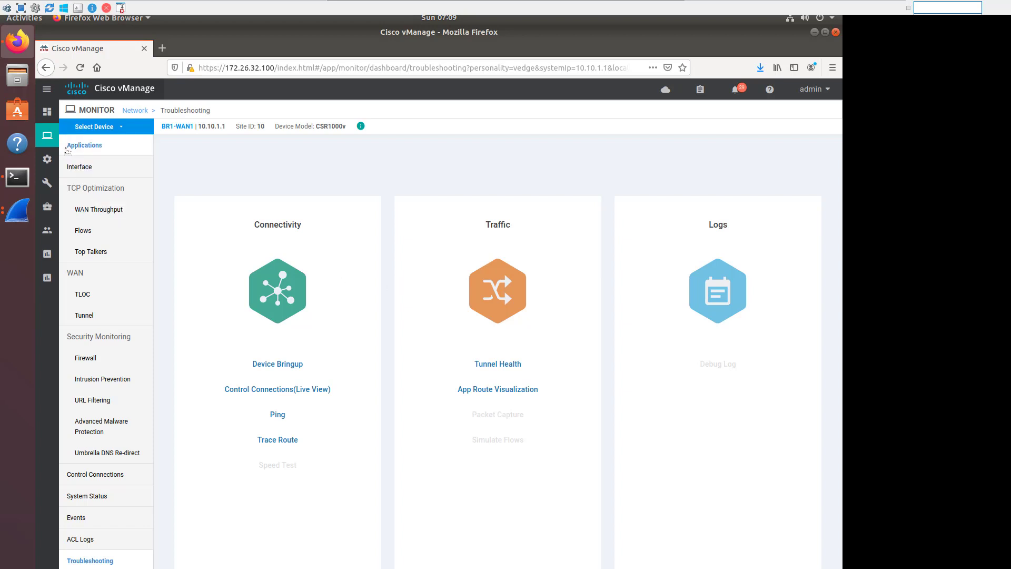
pyautogui.moveTo(47, 186)
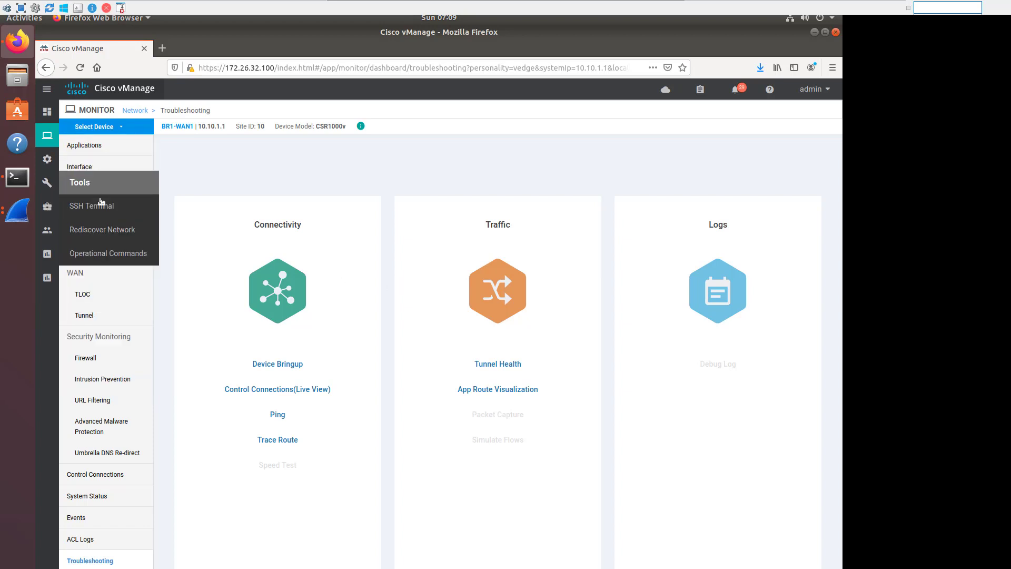
pyautogui.click(100, 205)
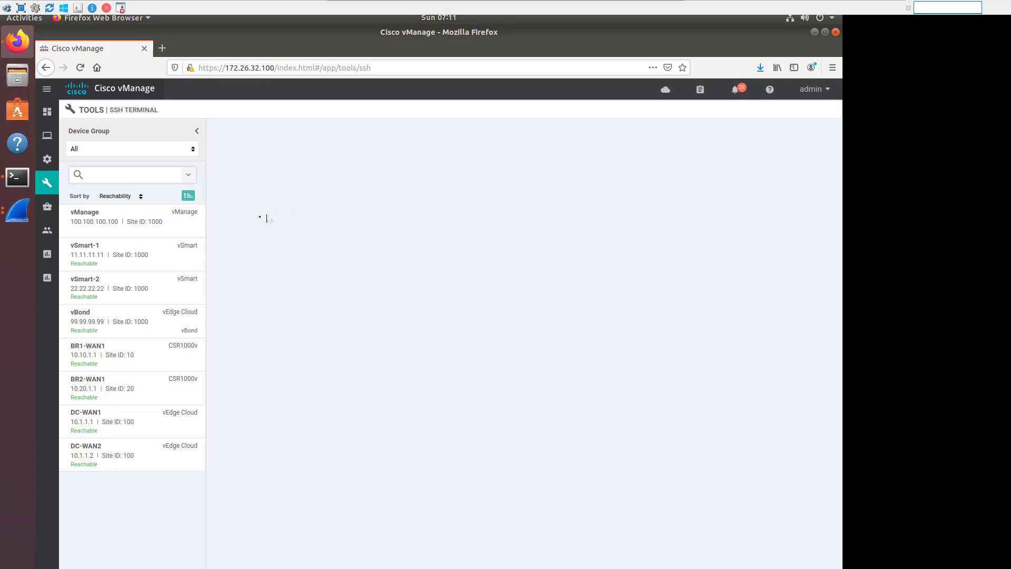
# Step: Open the Data Stream setting for editing in the administration settings and look it over
pyautogui.moveTo(48, 232)
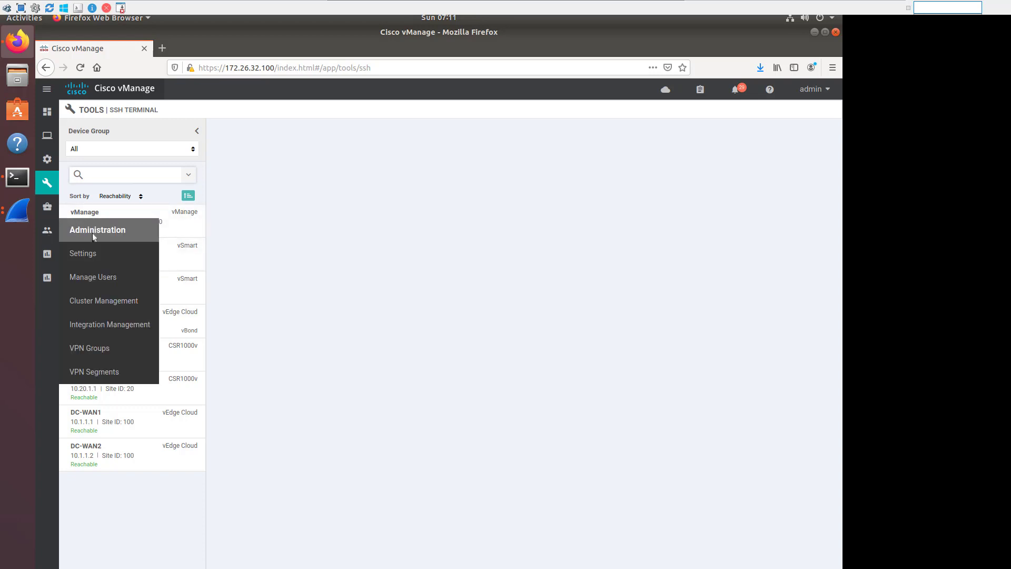
pyautogui.click(88, 254)
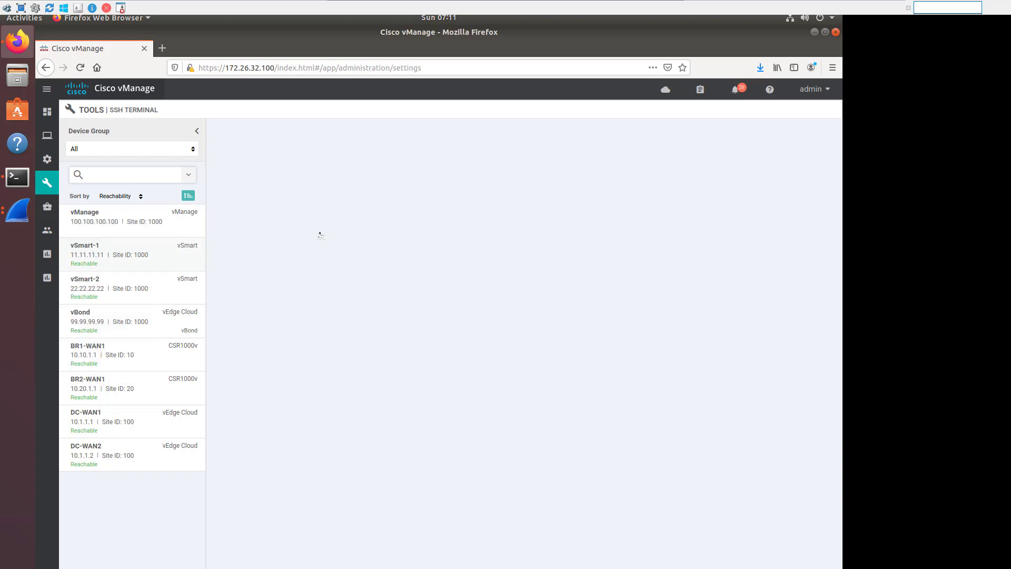
pyautogui.scroll(-3, 352, 261)
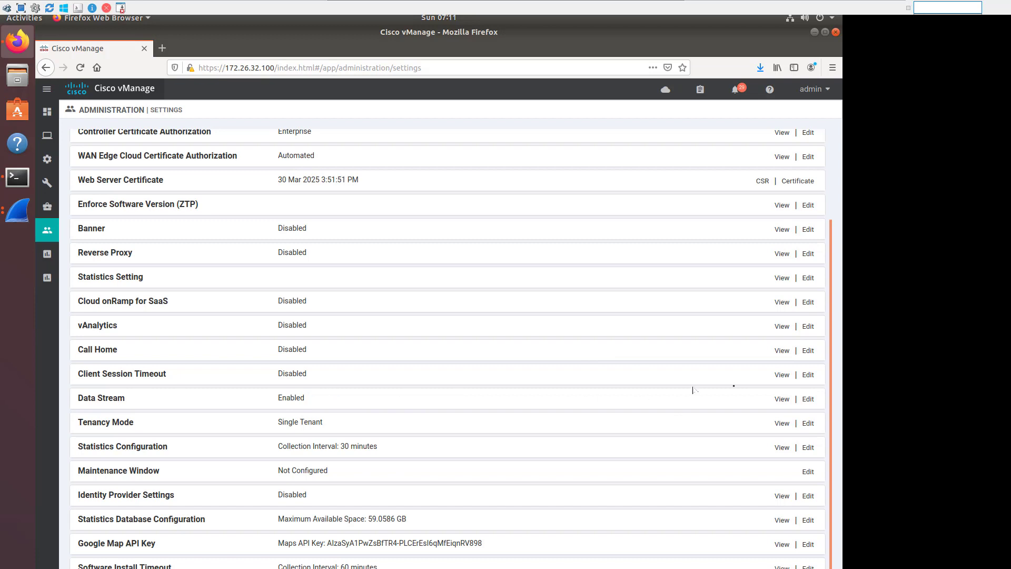
pyautogui.click(808, 399)
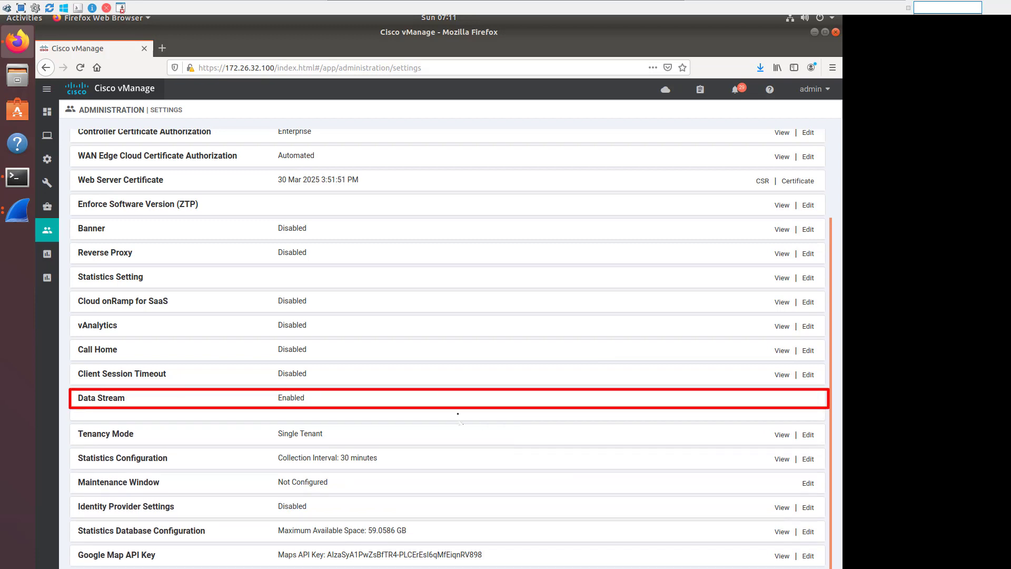
pyautogui.scroll(3, 379, 421)
pyautogui.scroll(-5, 361, 419)
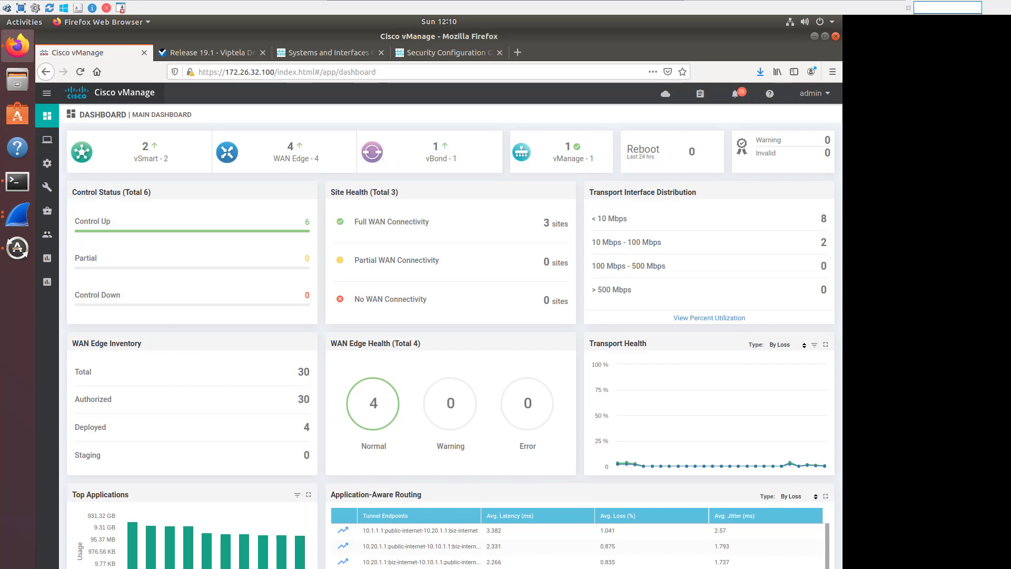
# Step: Examine the read and write permissions of the basic, netadmin and operator user groups in user management
pyautogui.moveTo(47, 235)
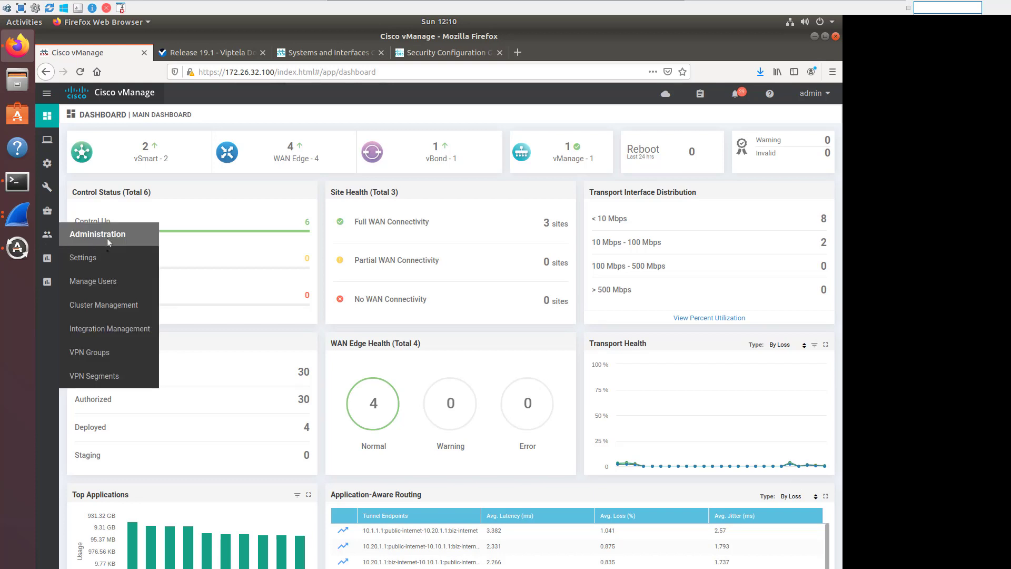
pyautogui.click(102, 289)
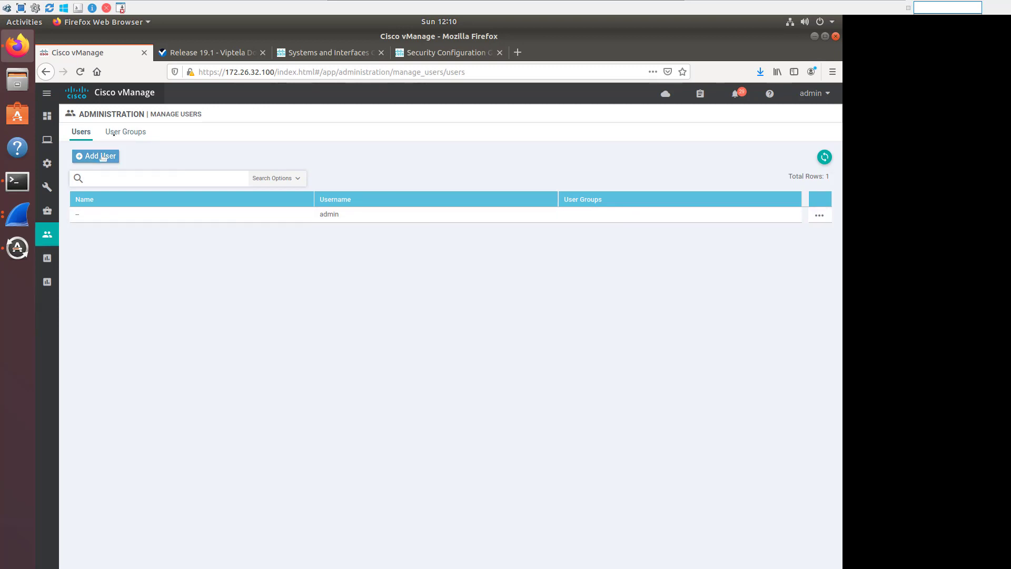
pyautogui.click(134, 133)
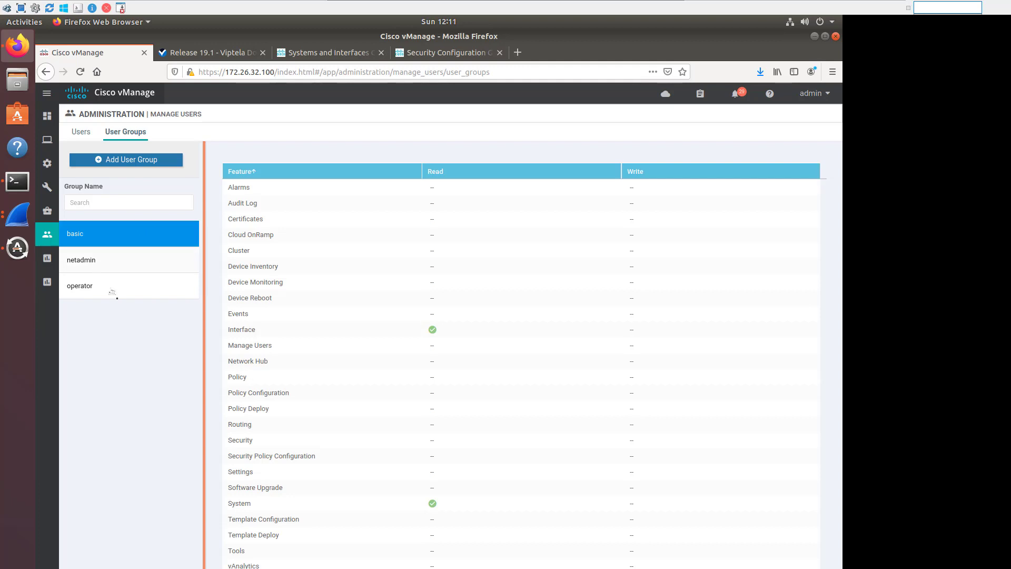
pyautogui.click(86, 266)
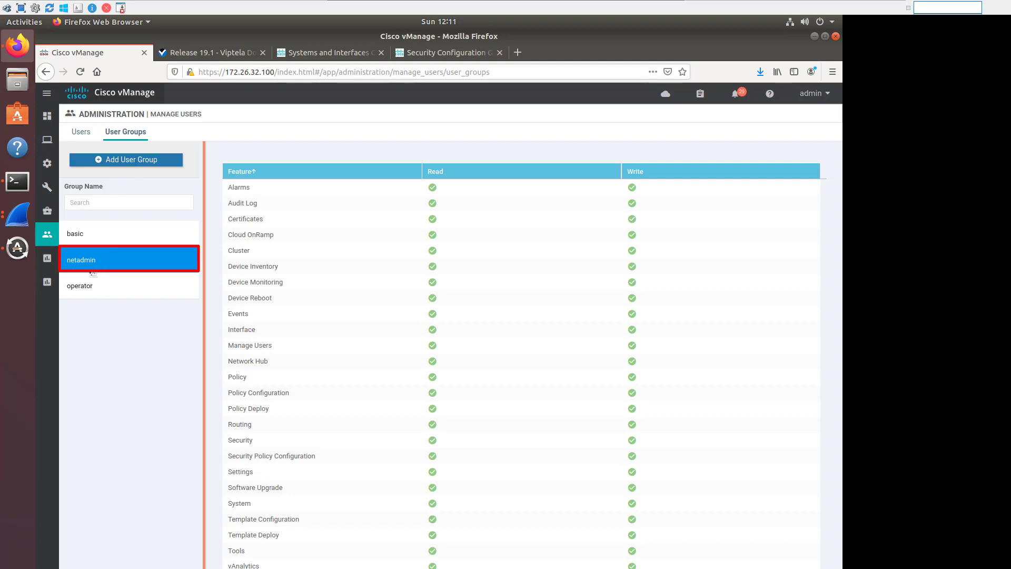
pyautogui.click(89, 287)
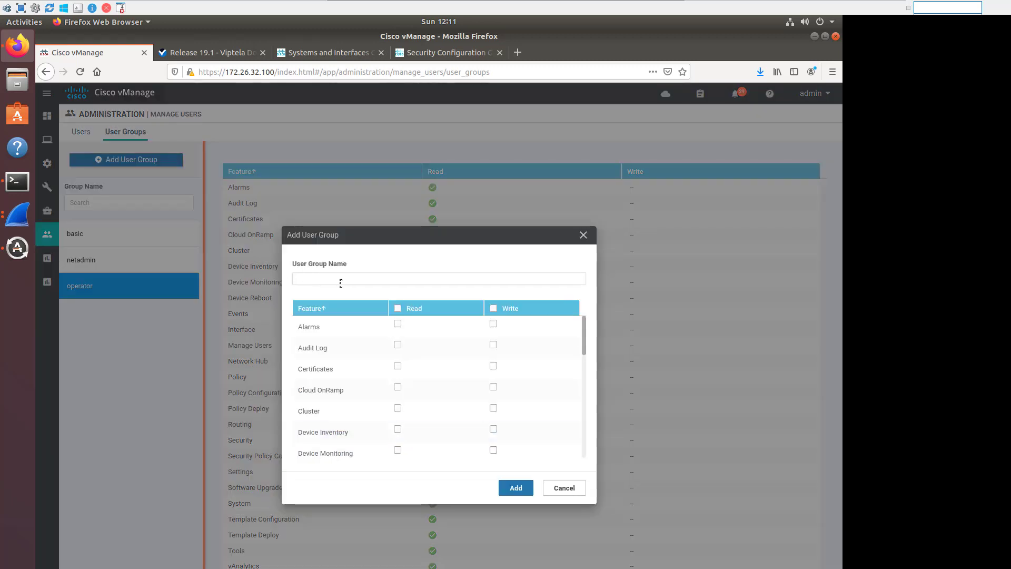
# Step: Name a new user group NOC-TIer2 and grant it read permission for all features
pyautogui.click(341, 281)
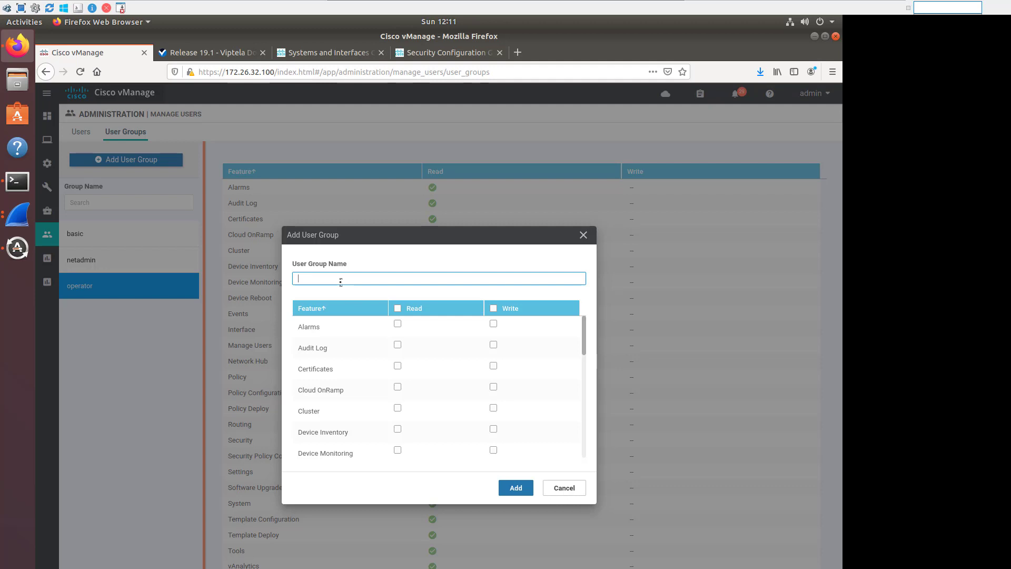
pyautogui.write('NOC-Tui')
pyautogui.press('BackSpace')
pyautogui.write('ier2')
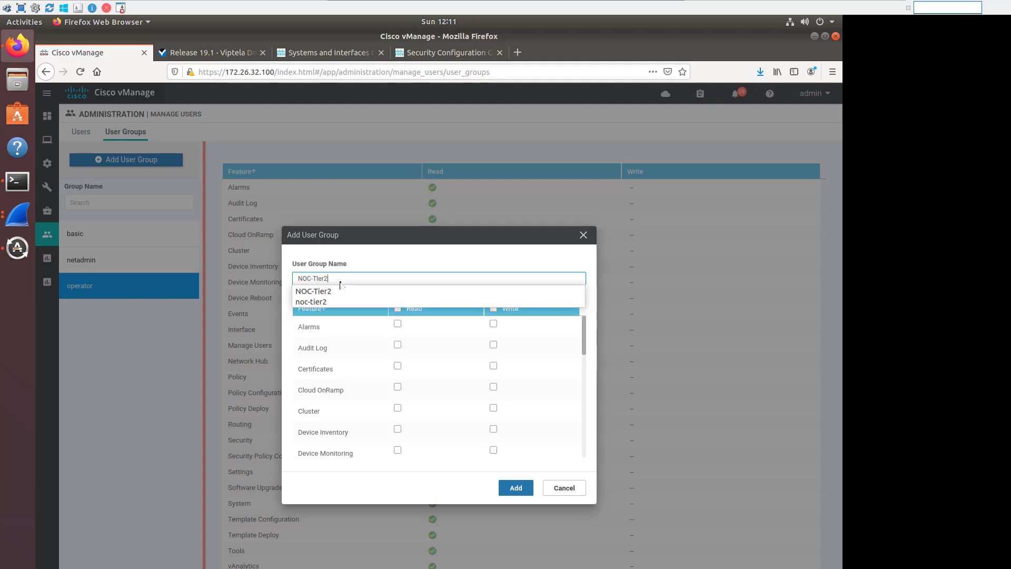
pyautogui.click(368, 330)
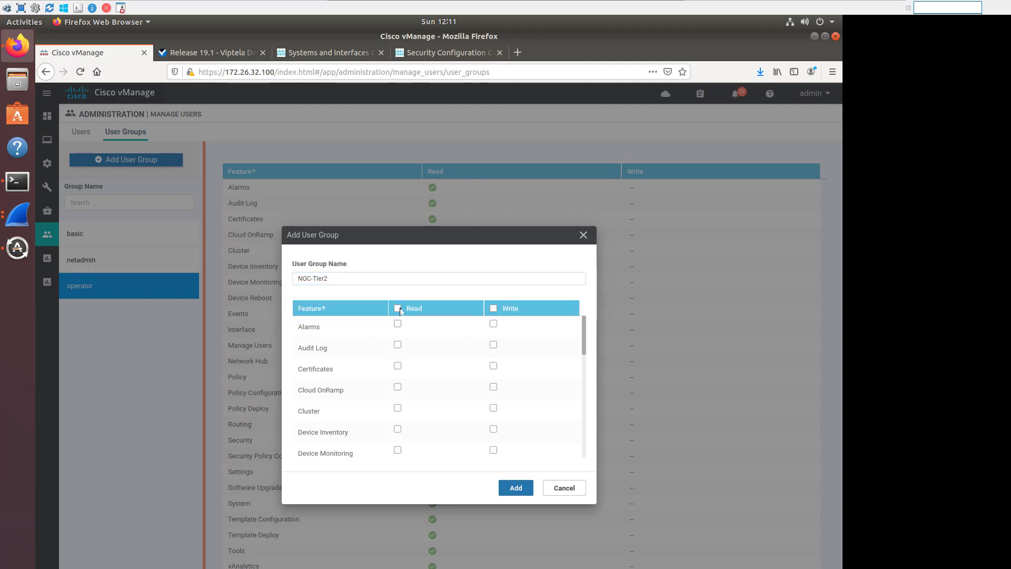
pyautogui.click(397, 309)
pyautogui.scroll(-2, 513, 350)
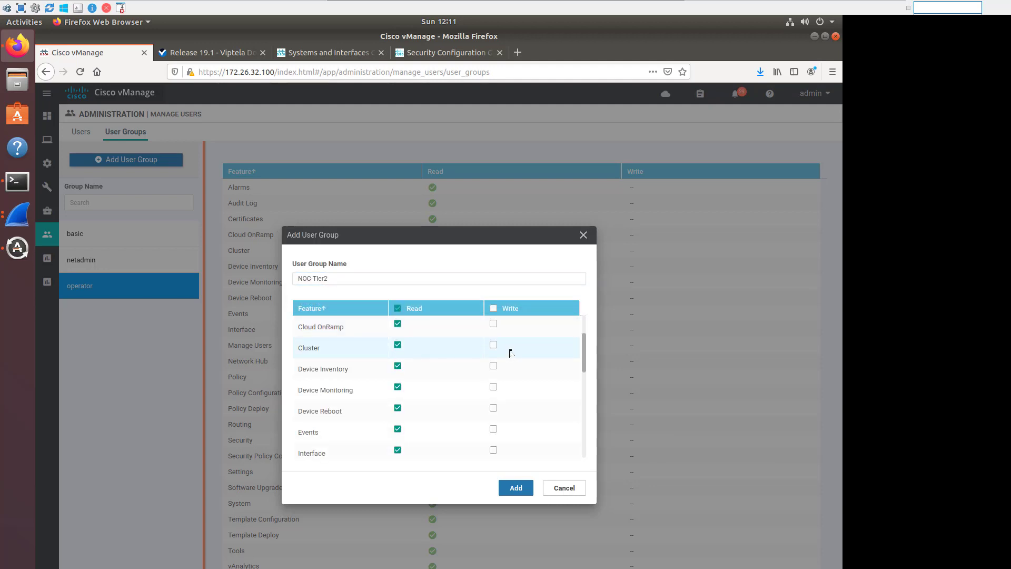
# Step: Grant the new user group write permission for Policy, Policy Deploy and Security Policy Configuration
pyautogui.scroll(-1, 511, 355)
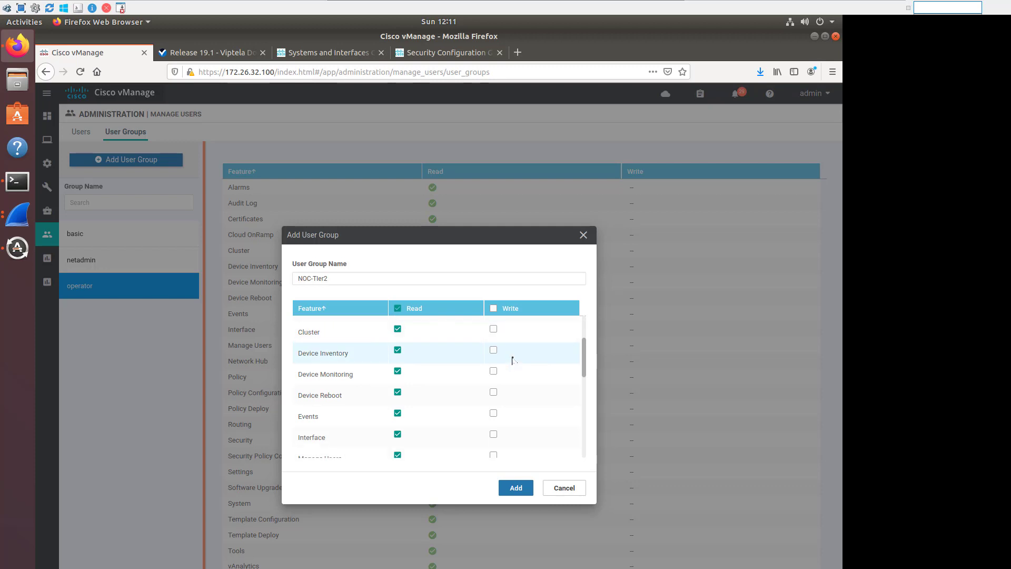
pyautogui.scroll(-2, 512, 358)
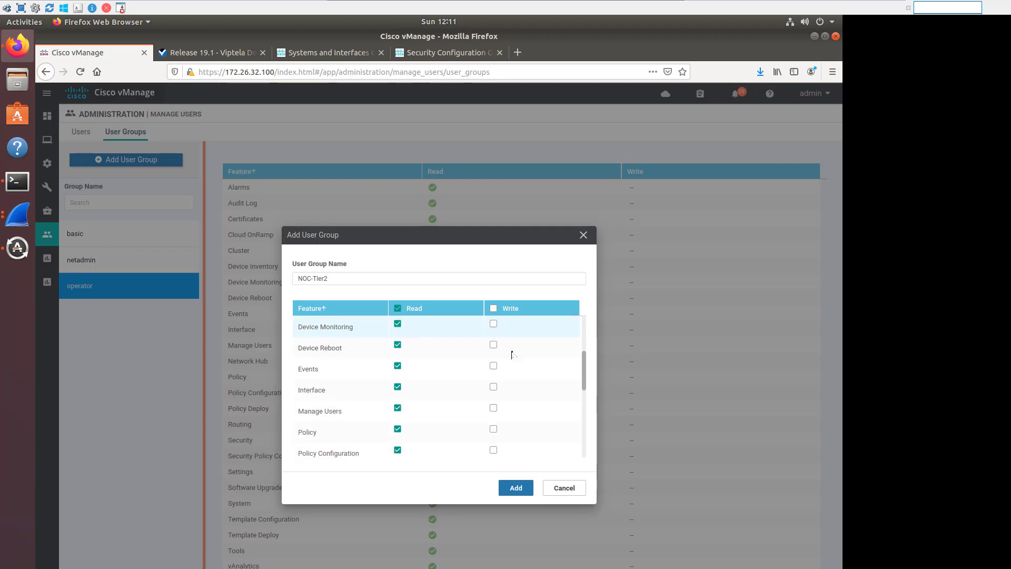
pyautogui.scroll(-2, 512, 354)
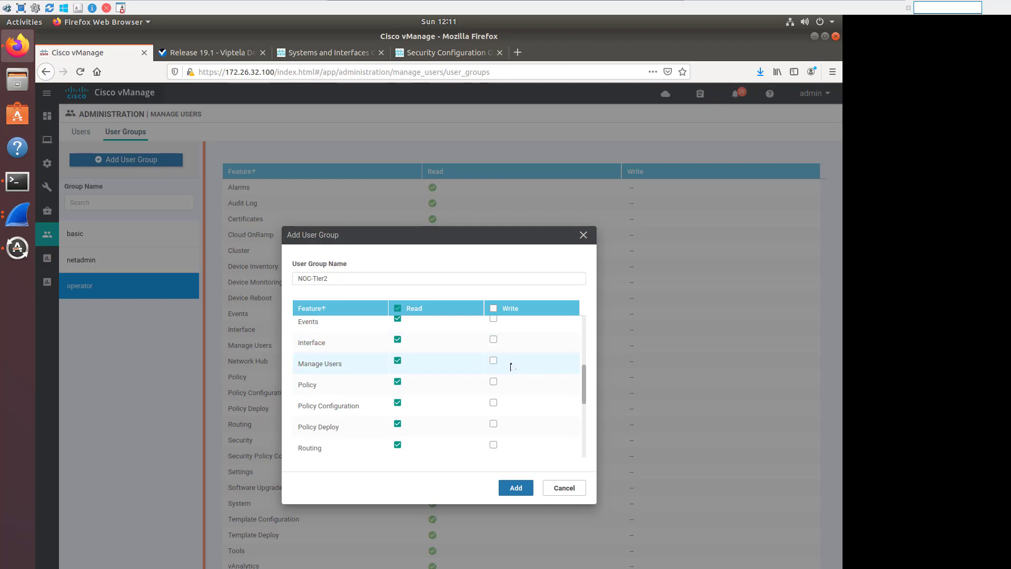
pyautogui.scroll(-1, 508, 366)
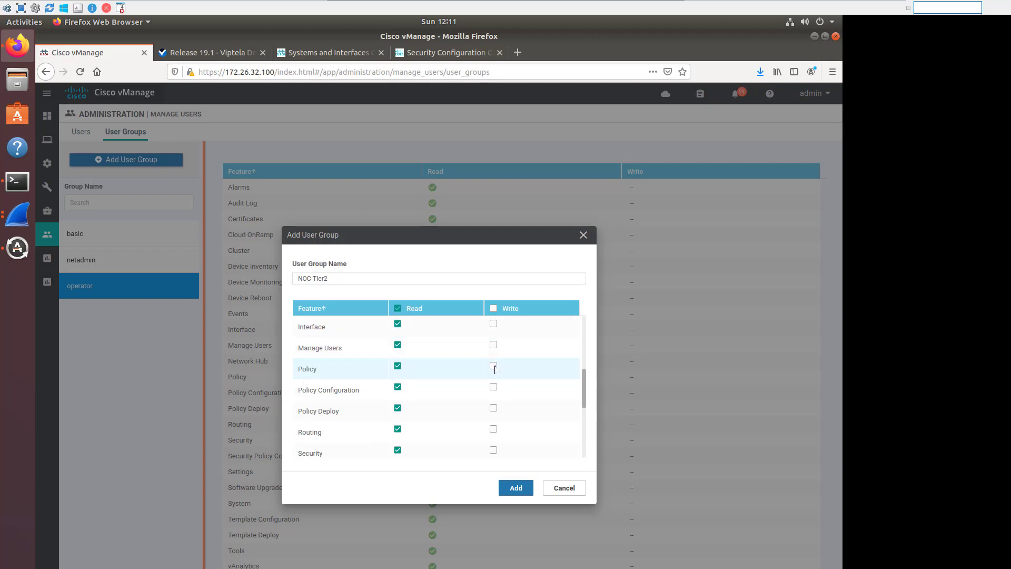
pyautogui.click(494, 367)
pyautogui.scroll(-1, 529, 374)
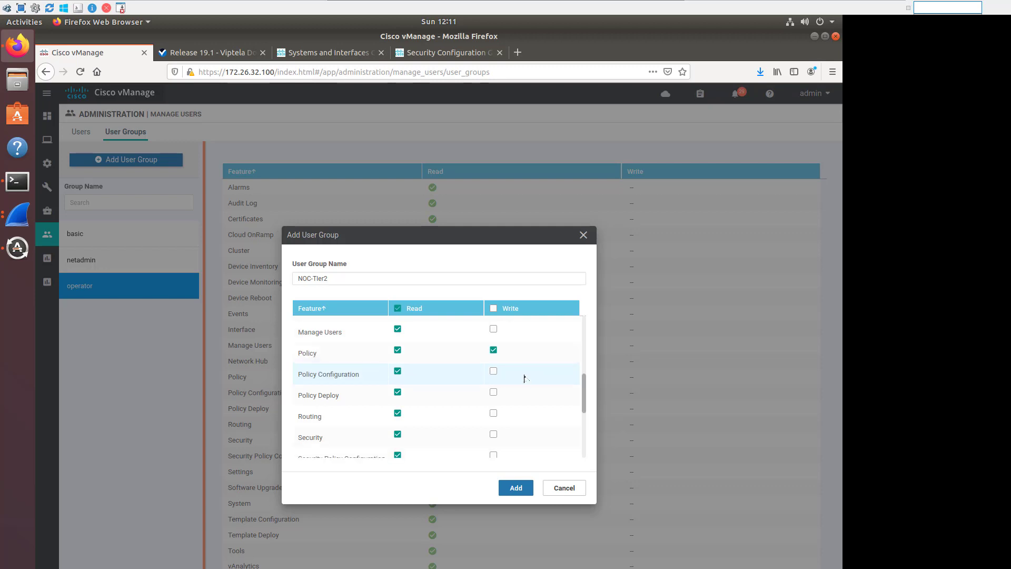
pyautogui.click(493, 393)
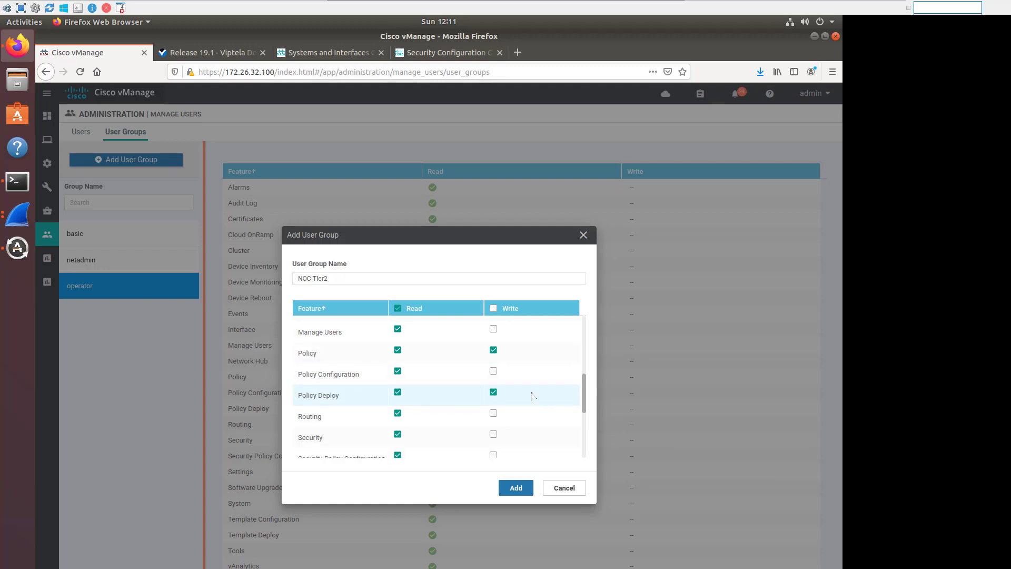
pyautogui.scroll(-1, 531, 396)
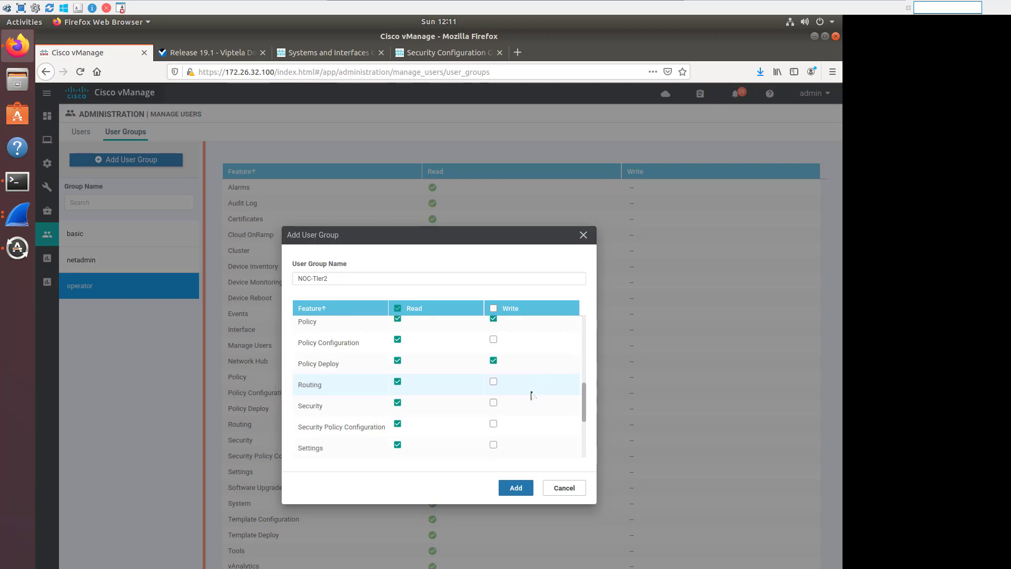
pyautogui.click(493, 423)
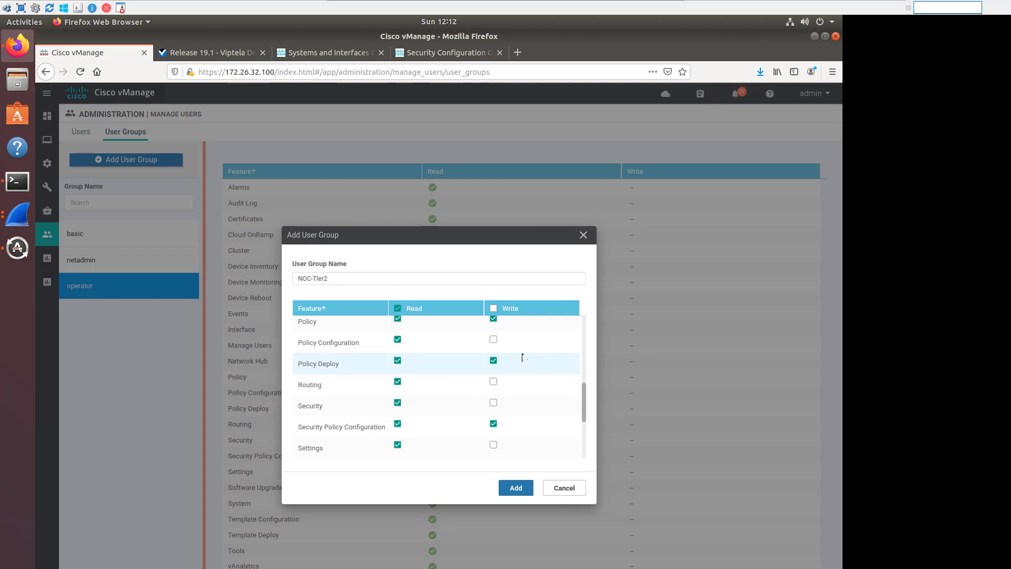
# Step: Review the new group's feature permissions back to the start of the list and discard the group
pyautogui.scroll(4, 522, 358)
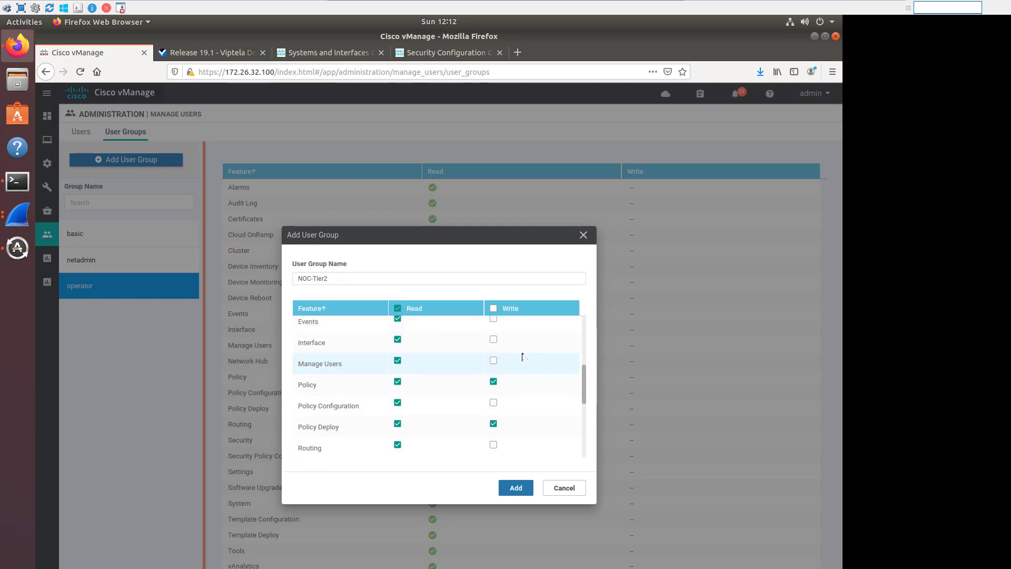
pyautogui.scroll(5, 522, 356)
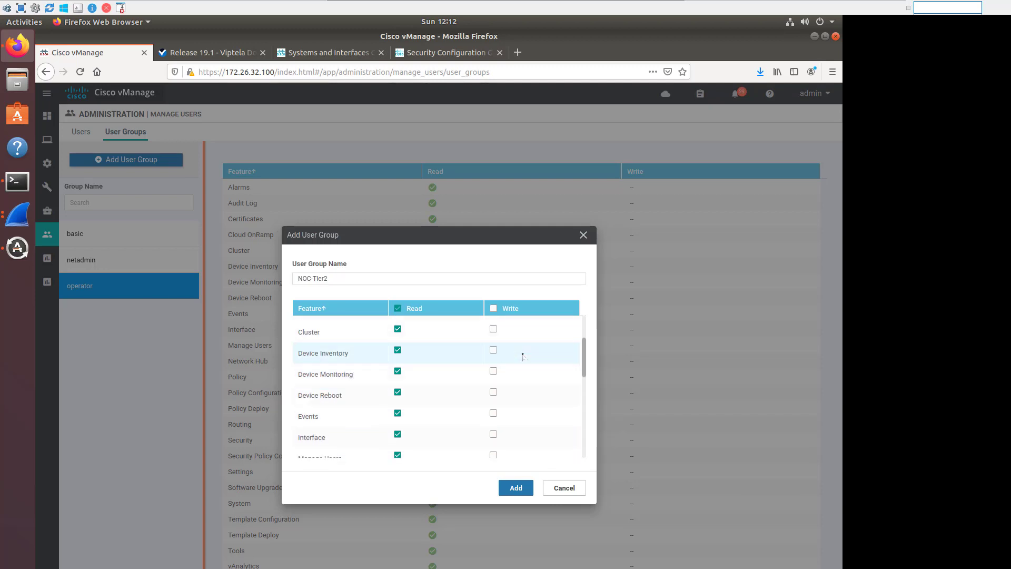
pyautogui.scroll(3, 522, 356)
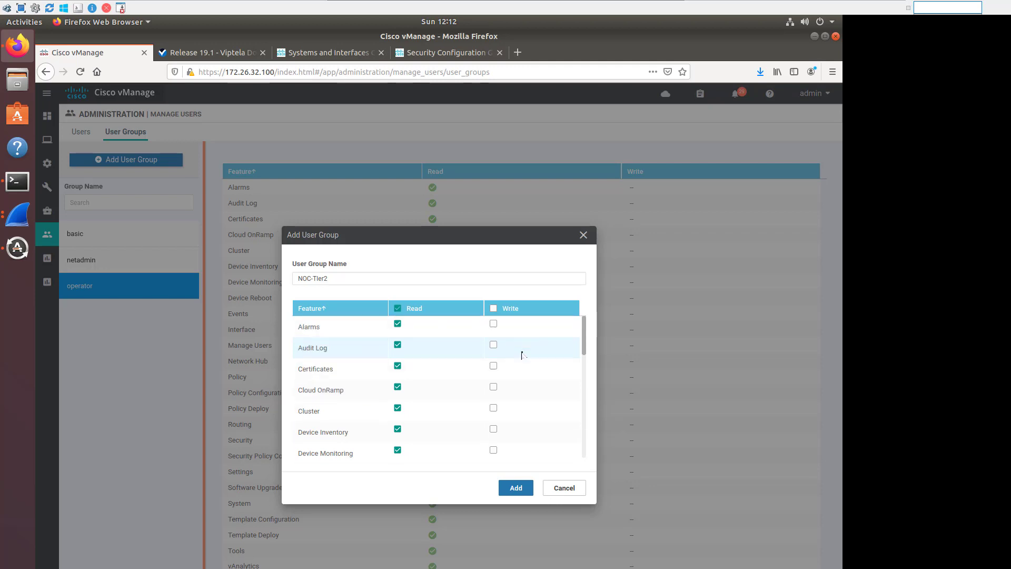
pyautogui.click(562, 489)
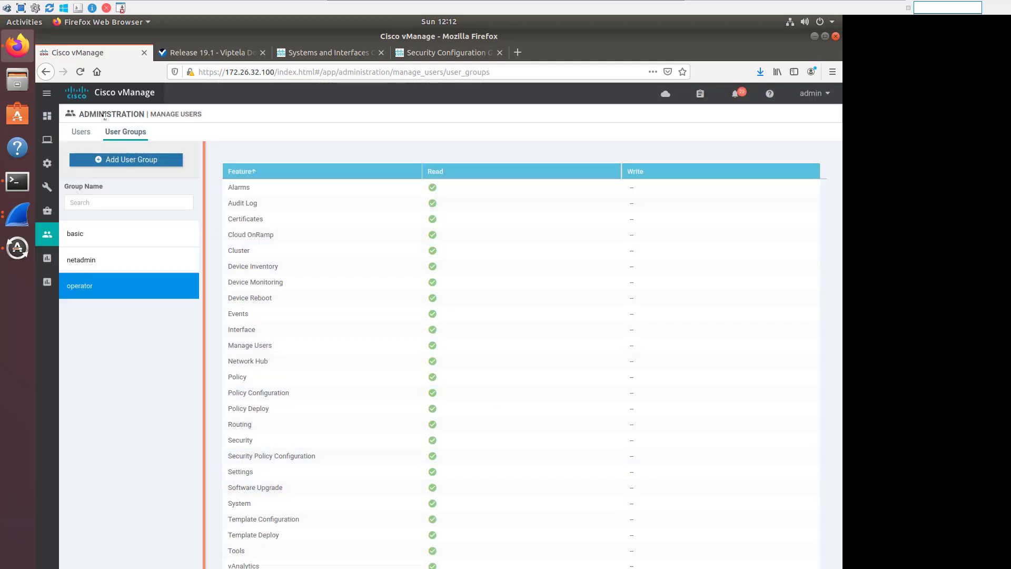
# Step: Open the new user form from the users list, examine the selectable user groups and discard the form
pyautogui.click(82, 138)
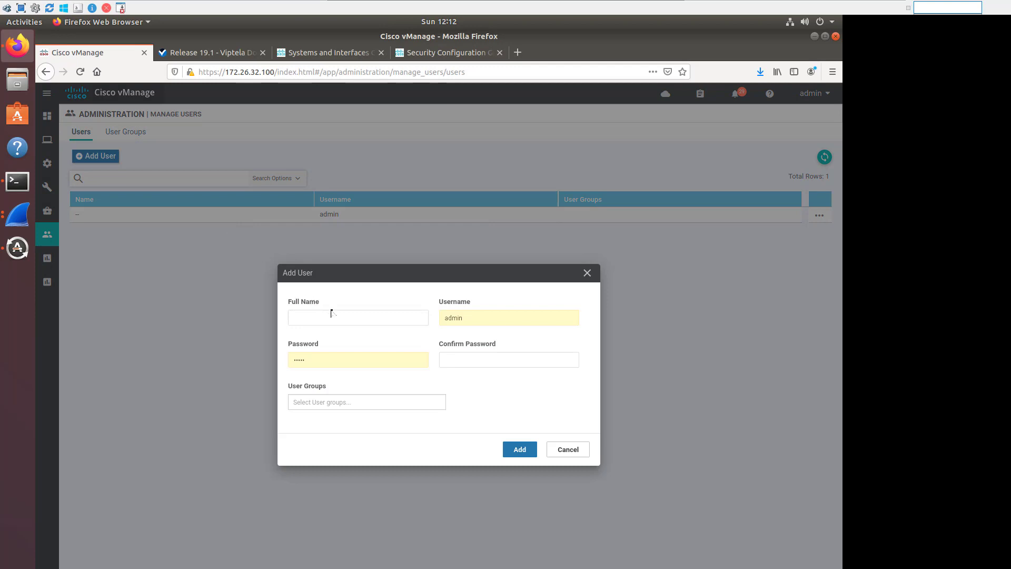
pyautogui.click(333, 312)
pyautogui.click(491, 317)
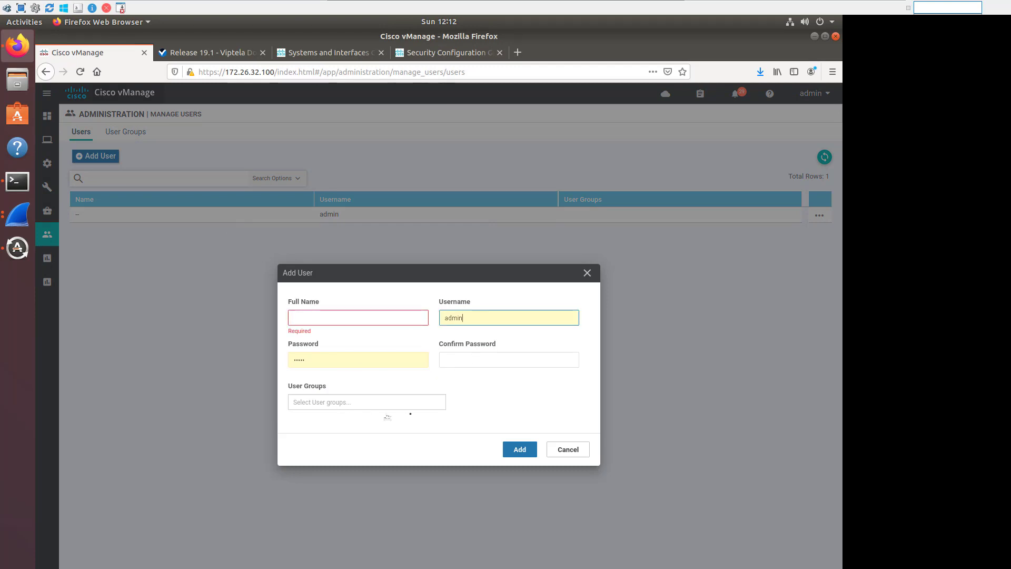
pyautogui.click(337, 402)
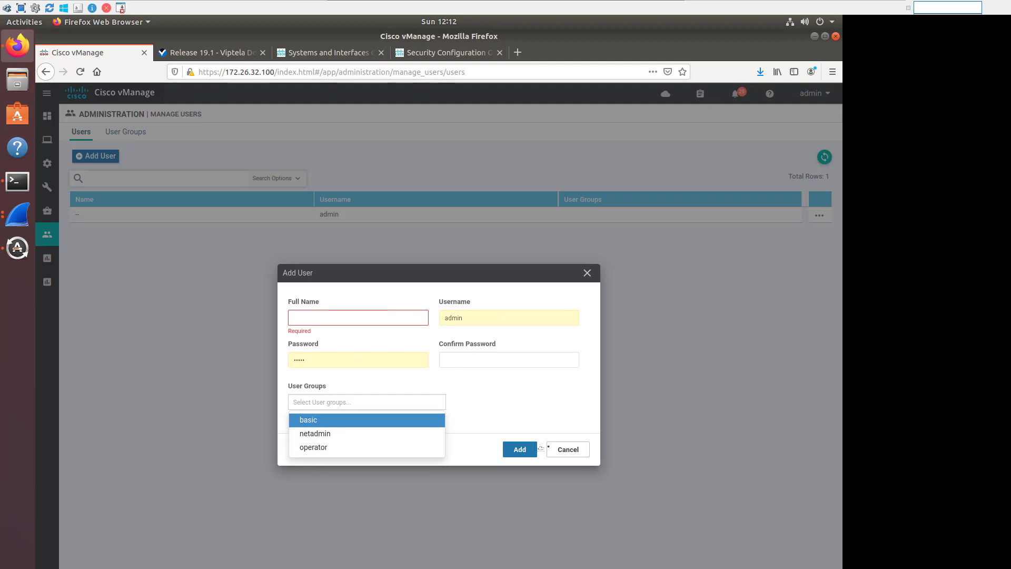
pyautogui.click(566, 450)
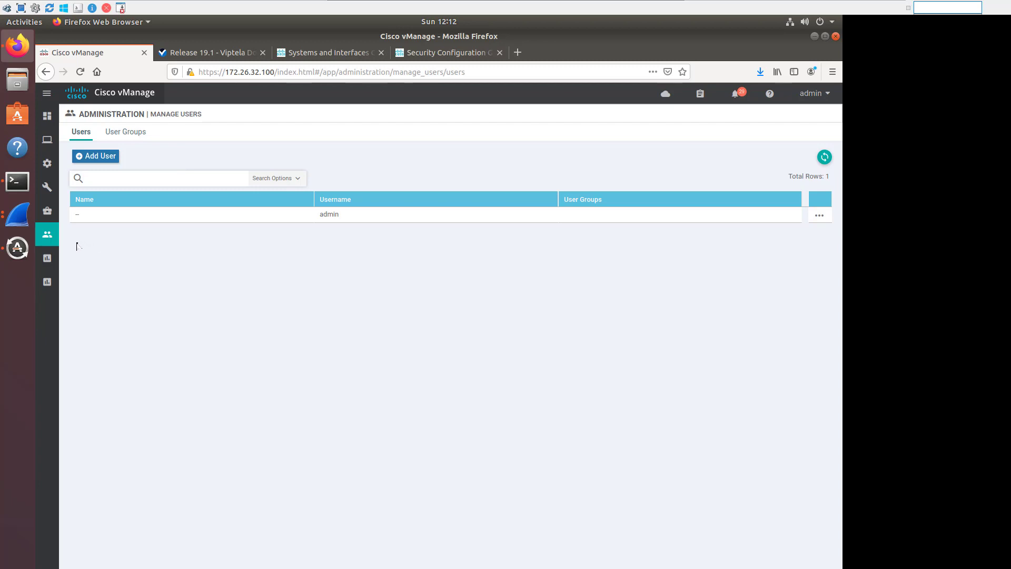
# Step: Start a new feature template in the configuration templates and select vEdge Cloud as its device model
pyautogui.moveTo(46, 163)
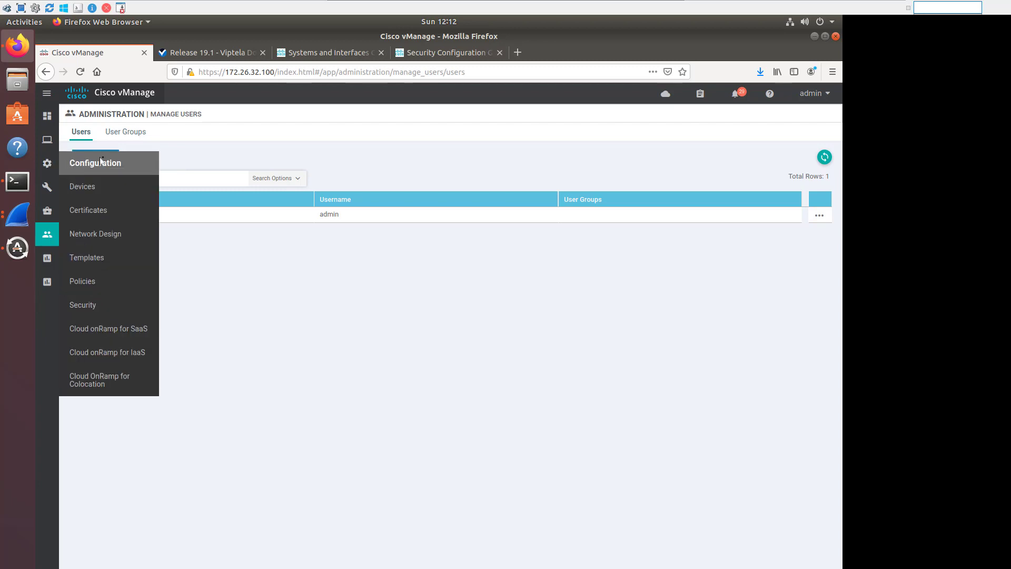
pyautogui.click(88, 259)
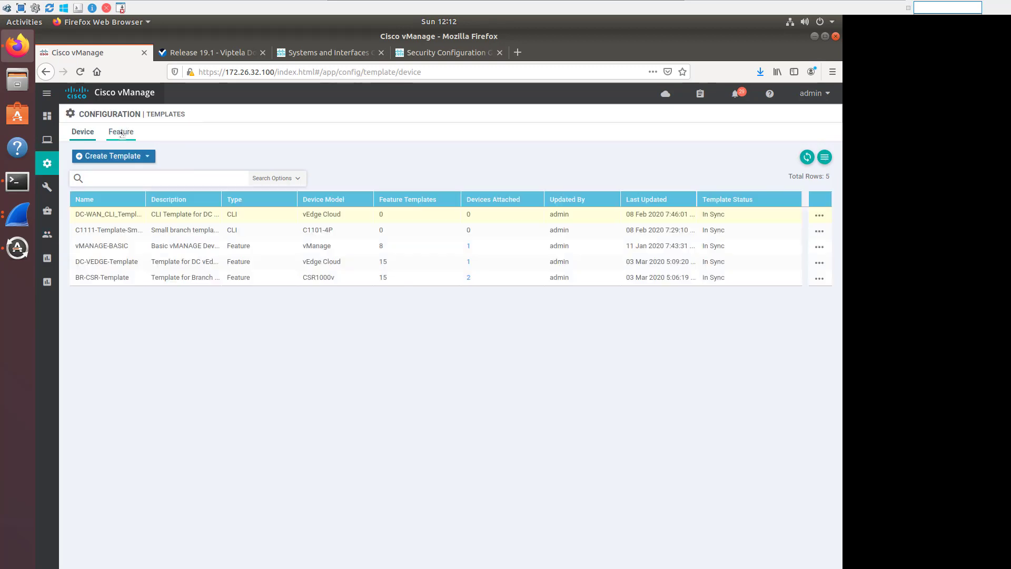
pyautogui.click(121, 133)
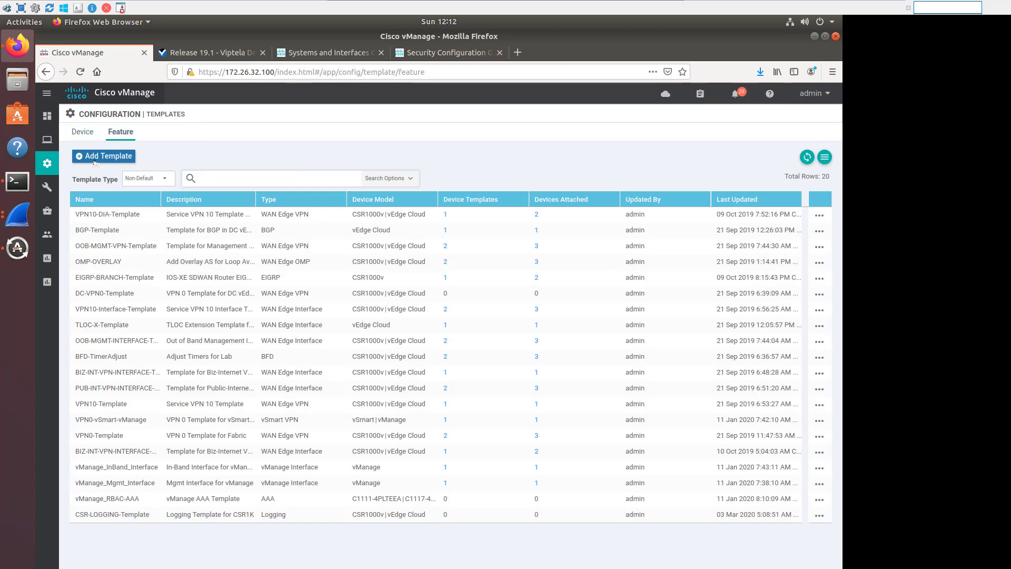
pyautogui.click(106, 156)
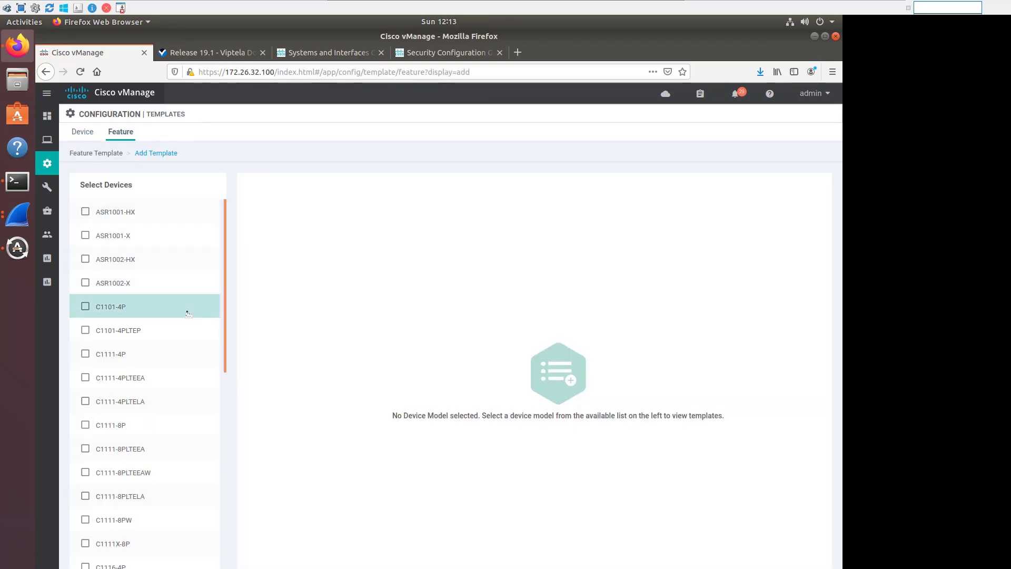
pyautogui.scroll(-15, 180, 321)
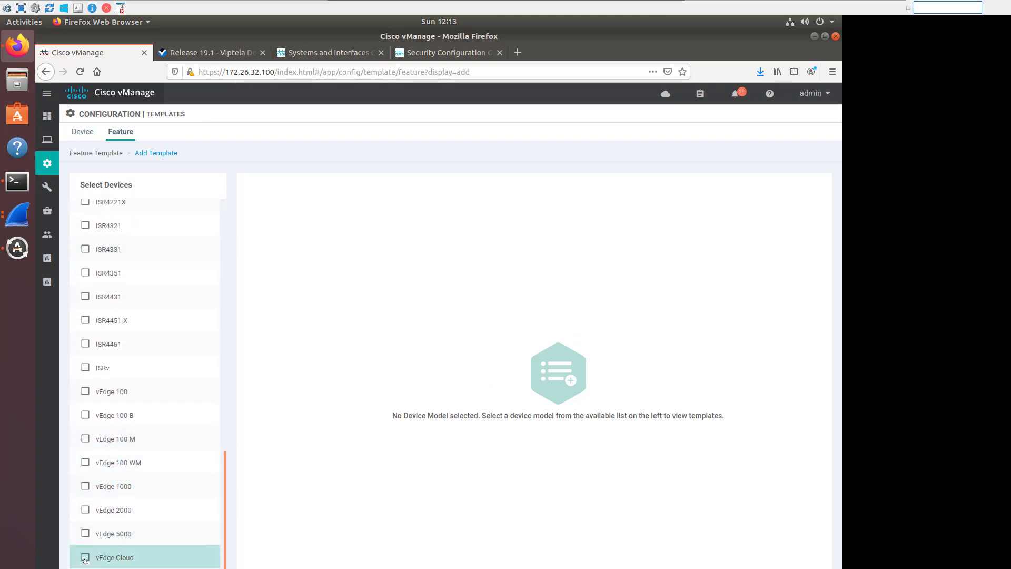
pyautogui.click(85, 556)
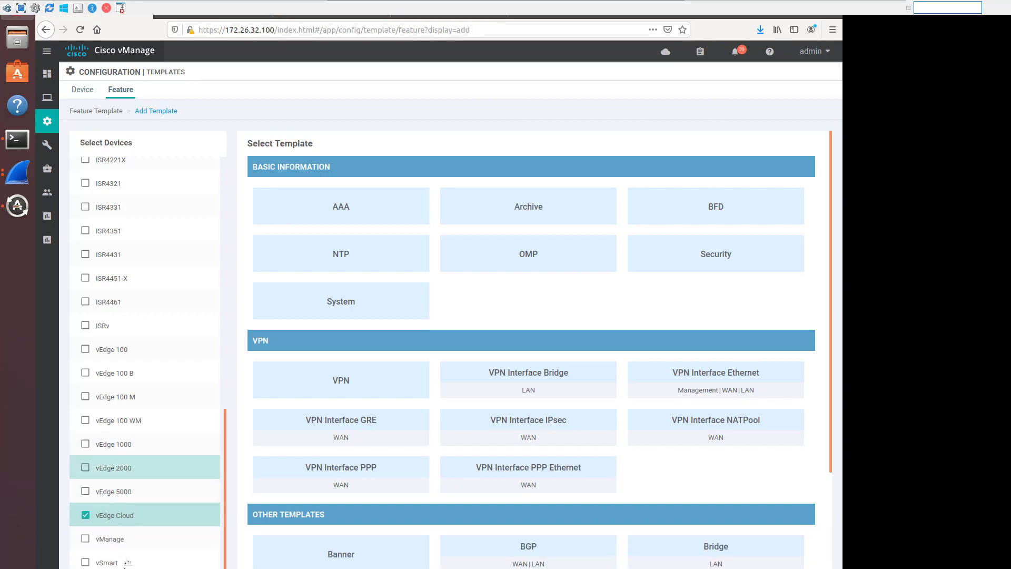
# Step: Add CSR1000v to the selected device models to compare the offered templates, and deselect it again
pyautogui.scroll(4, 144, 406)
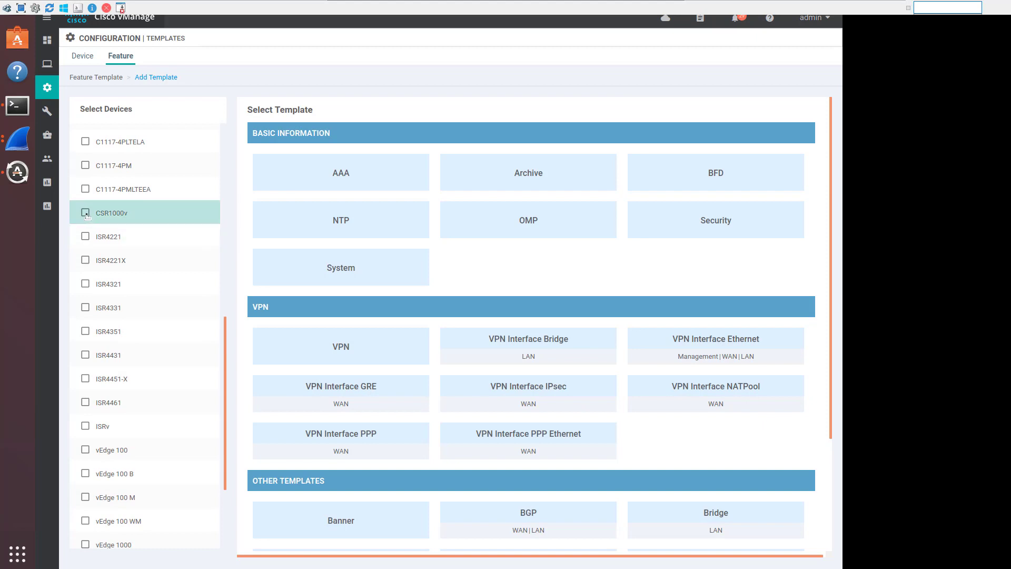
pyautogui.click(85, 213)
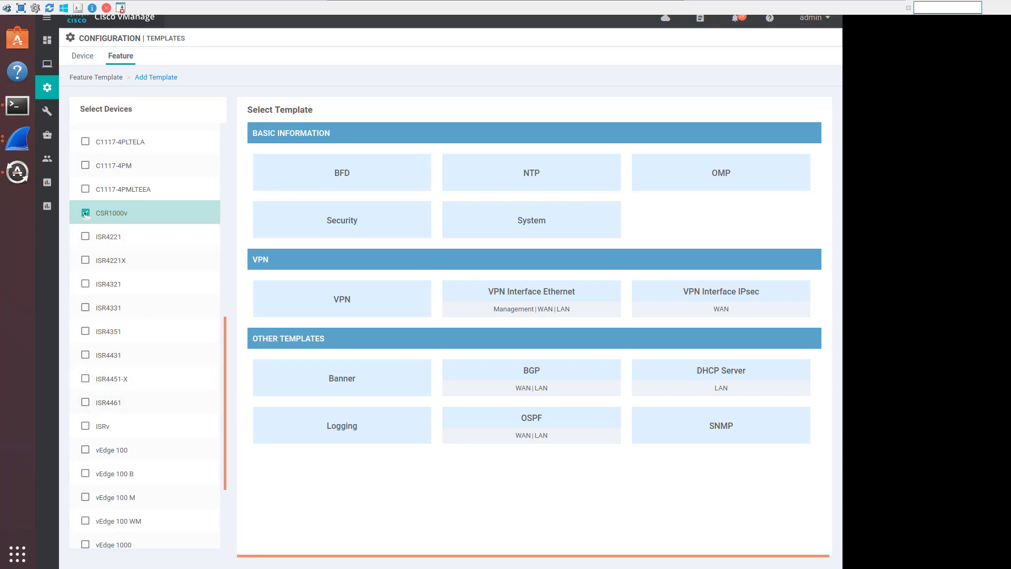
pyautogui.click(85, 213)
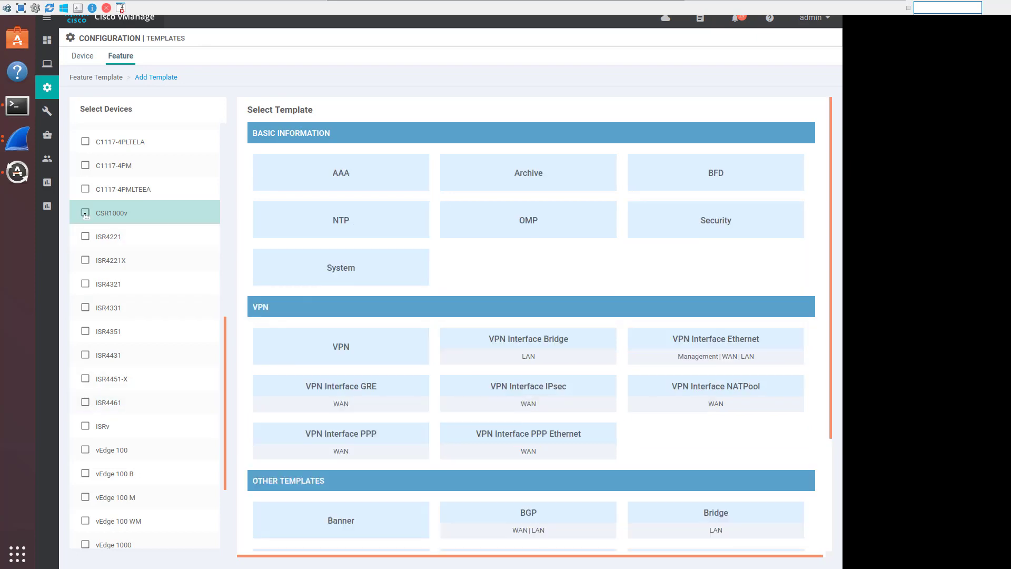
# Step: Open the AAA template for vEdge Cloud and look through its authentication, local user, RADIUS and TACACS sections
pyautogui.click(349, 172)
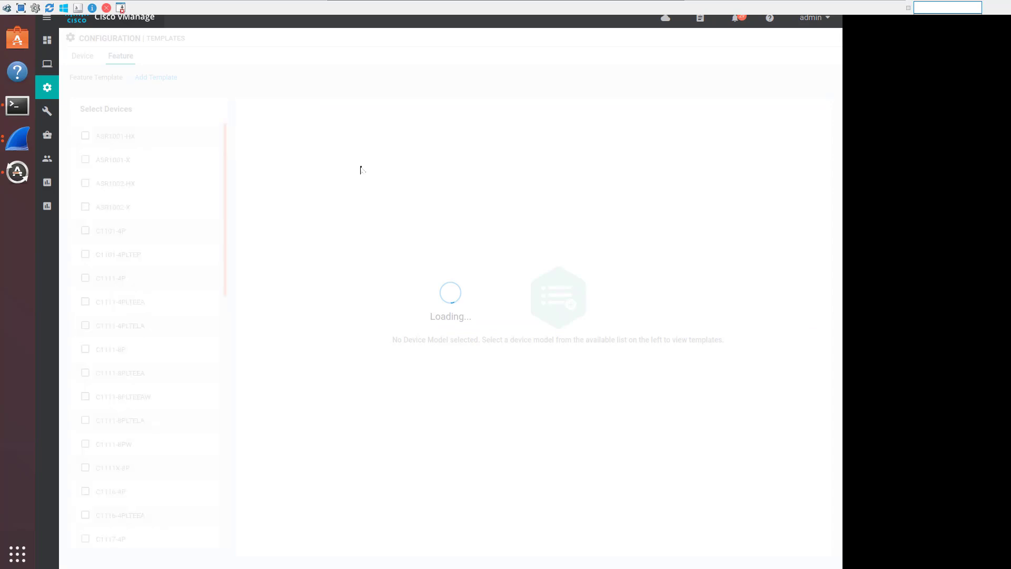
pyautogui.scroll(-10, 361, 169)
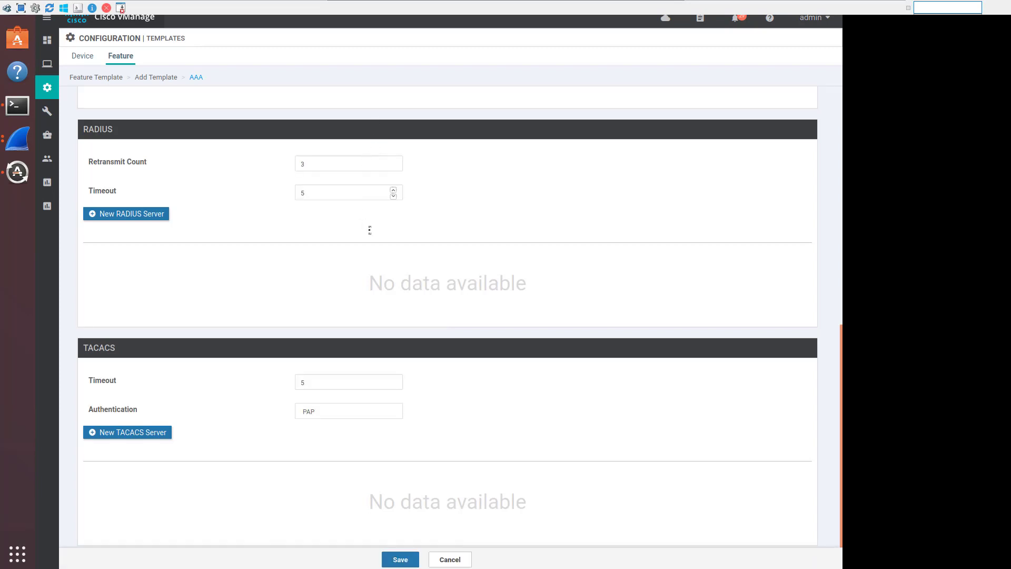
pyautogui.scroll(10, 370, 229)
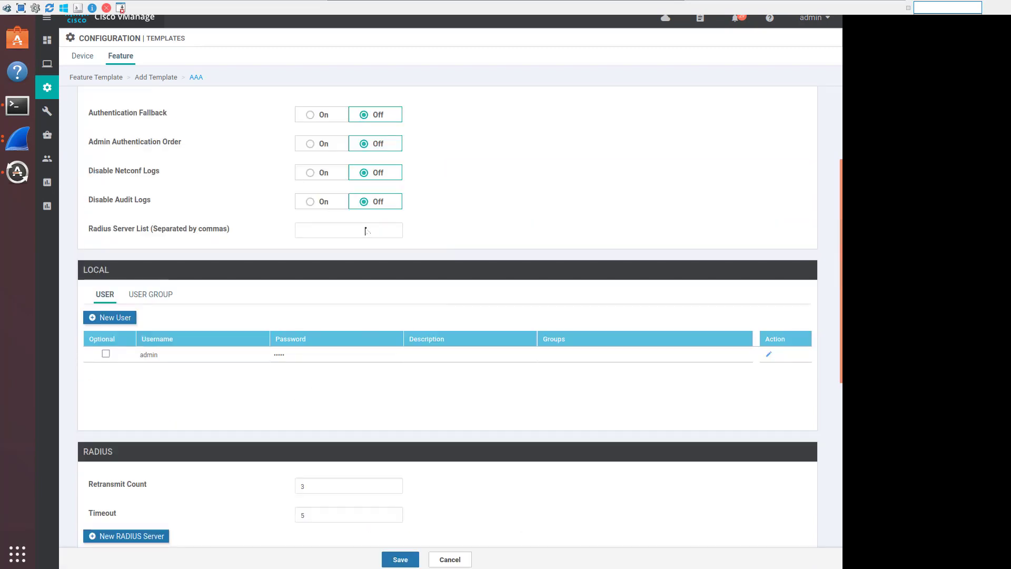
pyautogui.scroll(1, 369, 228)
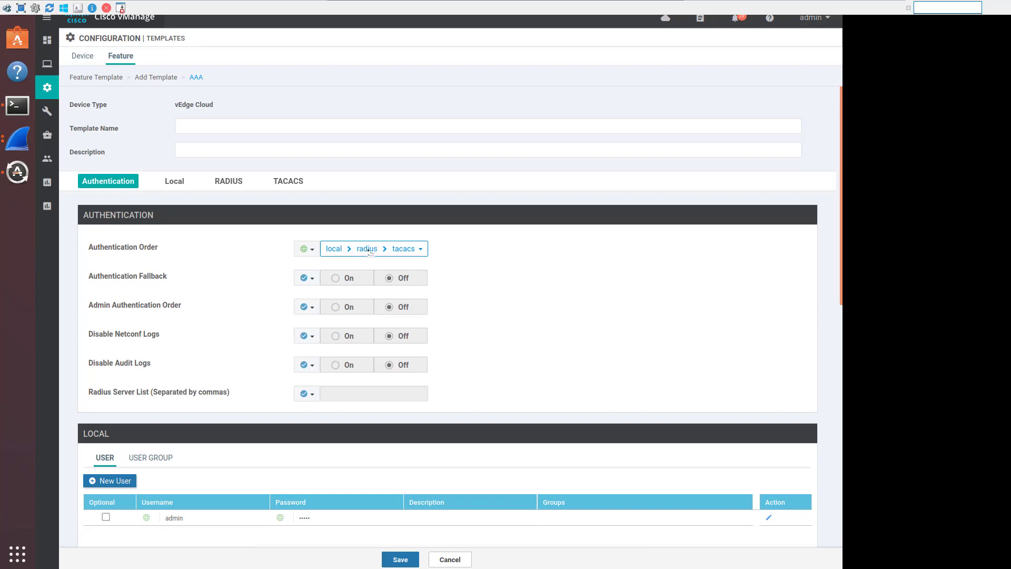
# Step: Examine the authentication order choices and the Global and Device Specific scope options of that setting
pyautogui.click(420, 249)
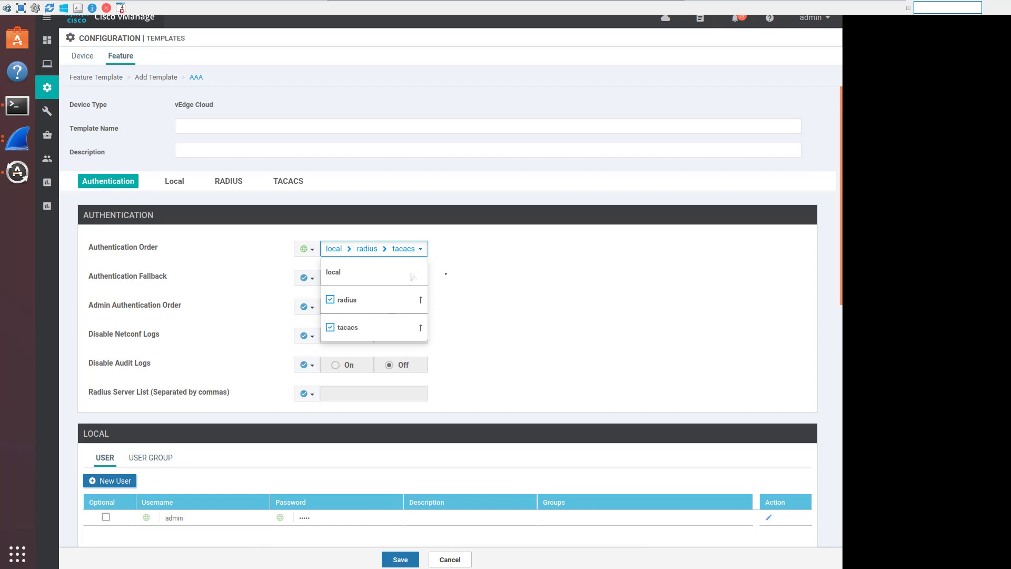
pyautogui.click(308, 251)
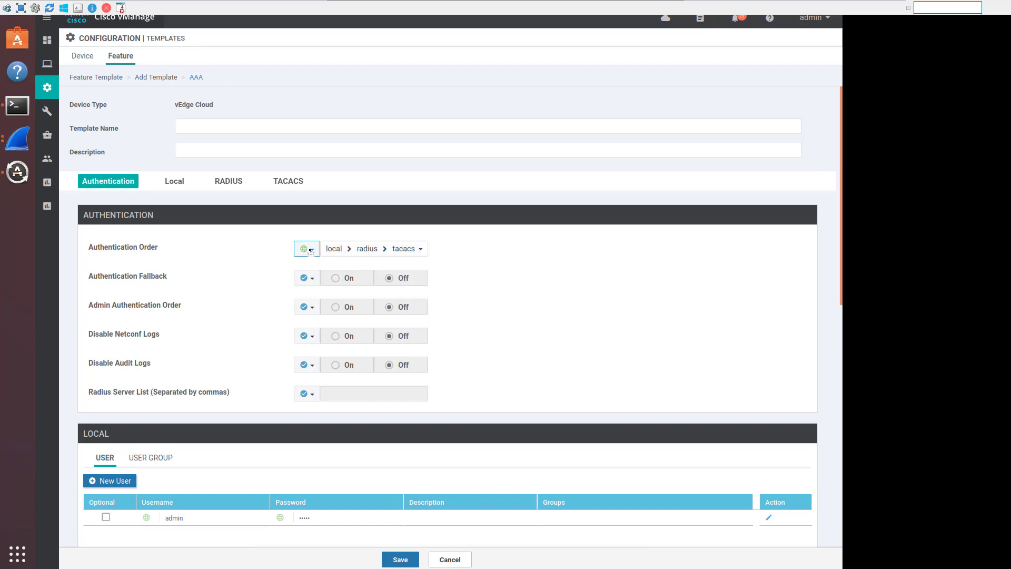
pyautogui.click(310, 250)
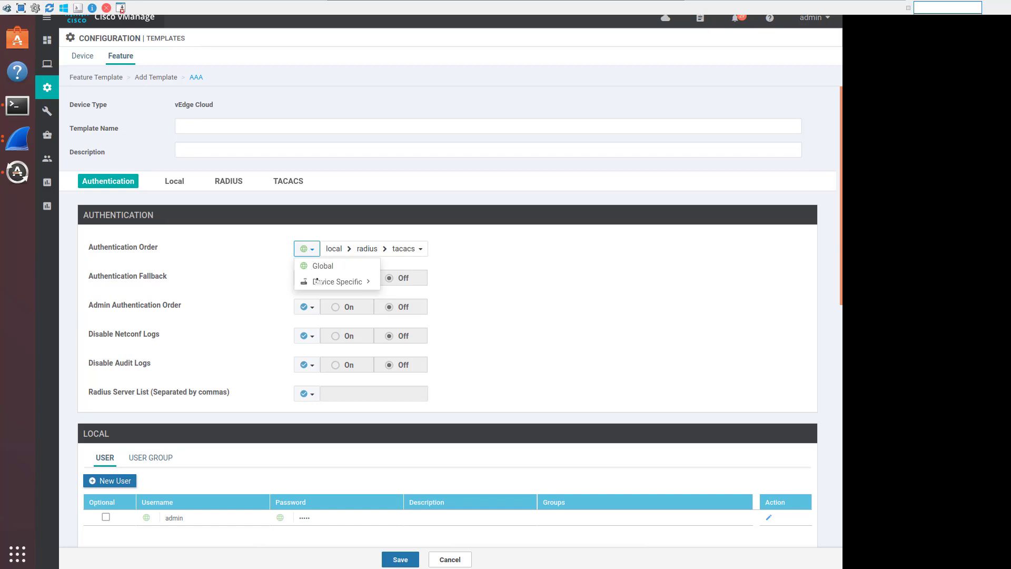
pyautogui.moveTo(317, 283)
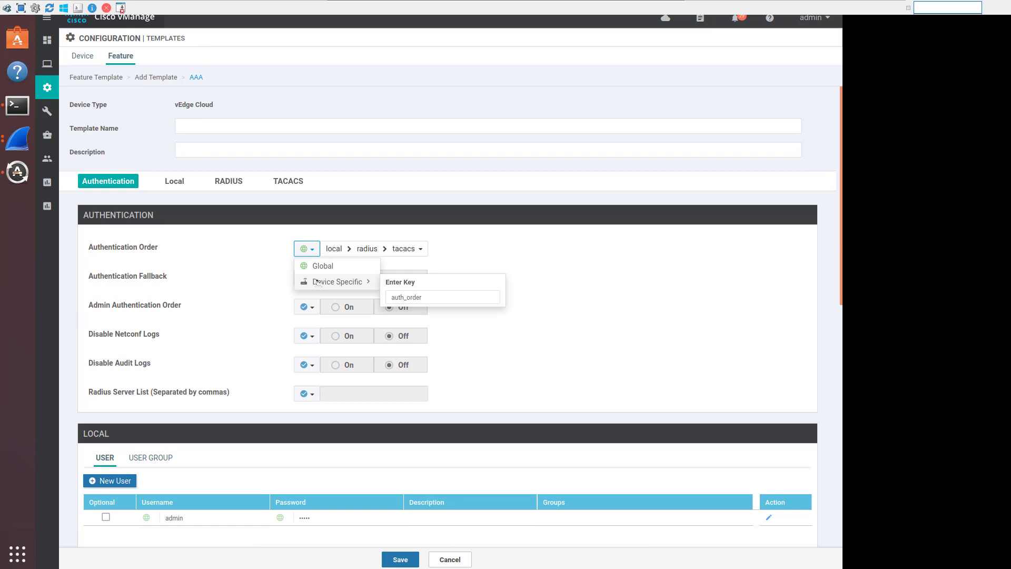
pyautogui.click(489, 248)
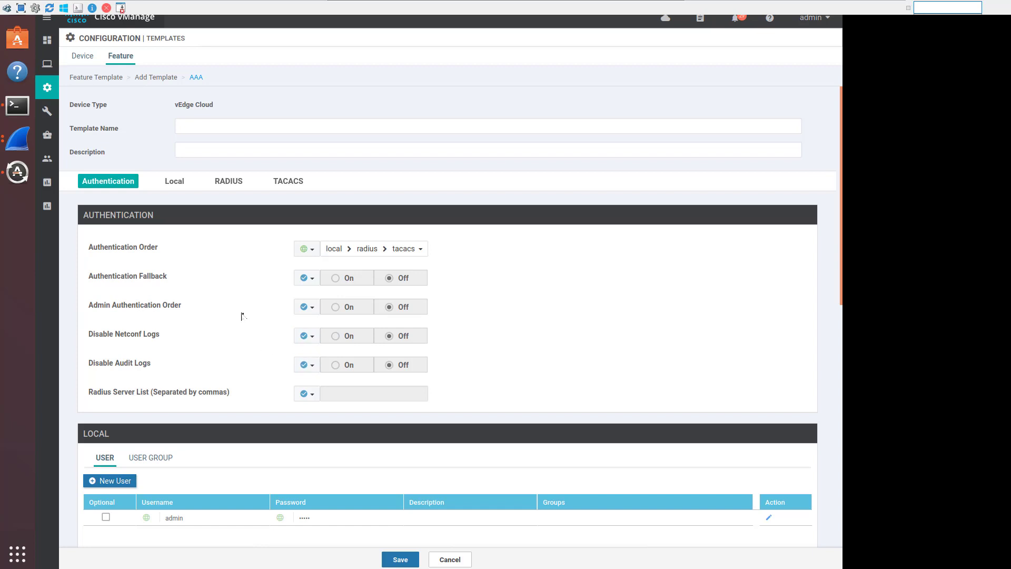
# Step: Examine the AAA template's local user groups and the feature permissions in the new user group form, and discard the form
pyautogui.scroll(-1, 304, 362)
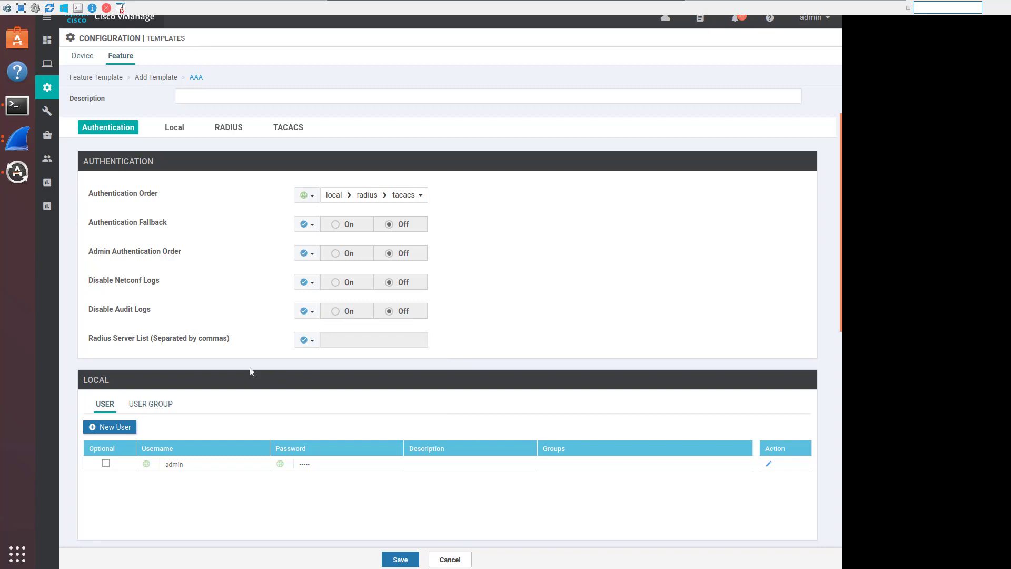
pyautogui.scroll(-3, 259, 256)
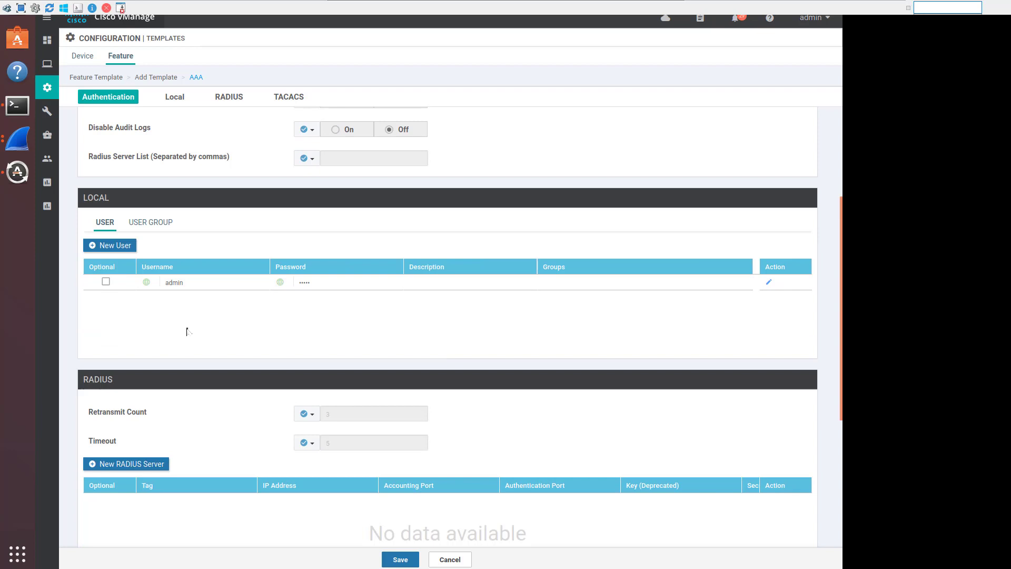
pyautogui.click(156, 222)
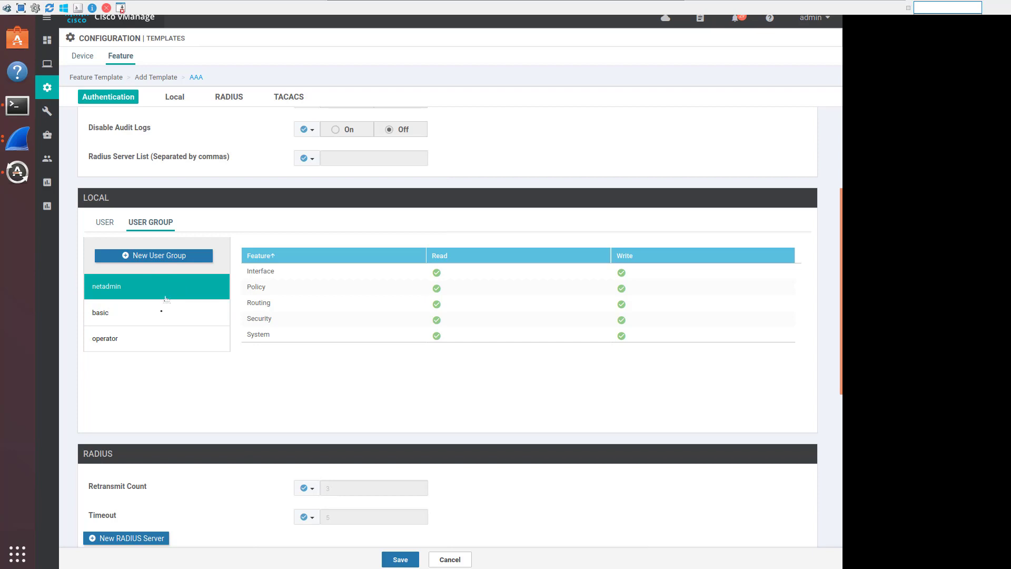
pyautogui.click(158, 256)
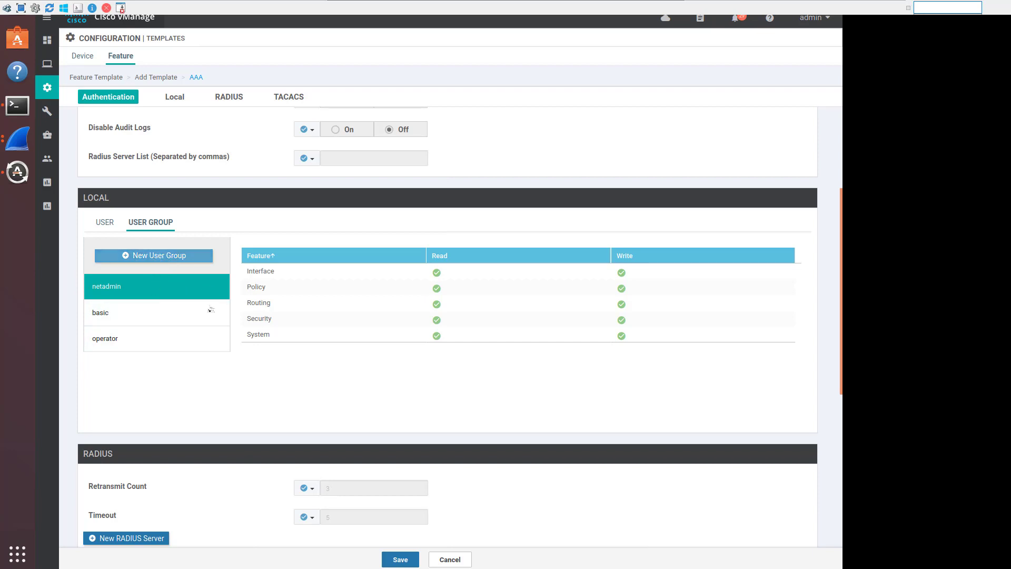
pyautogui.scroll(-1, 375, 248)
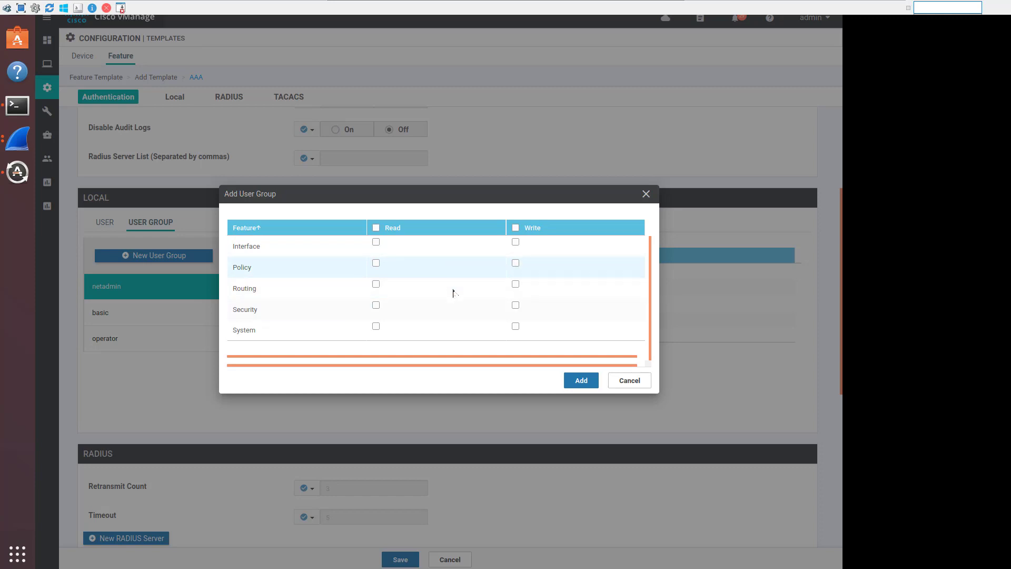
pyautogui.scroll(1, 457, 293)
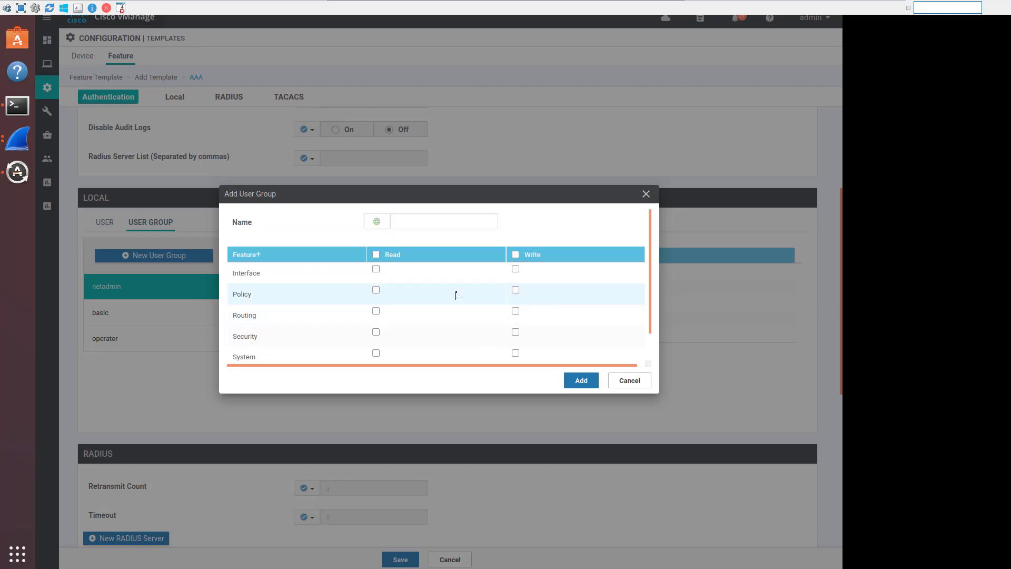
pyautogui.scroll(-1, 457, 295)
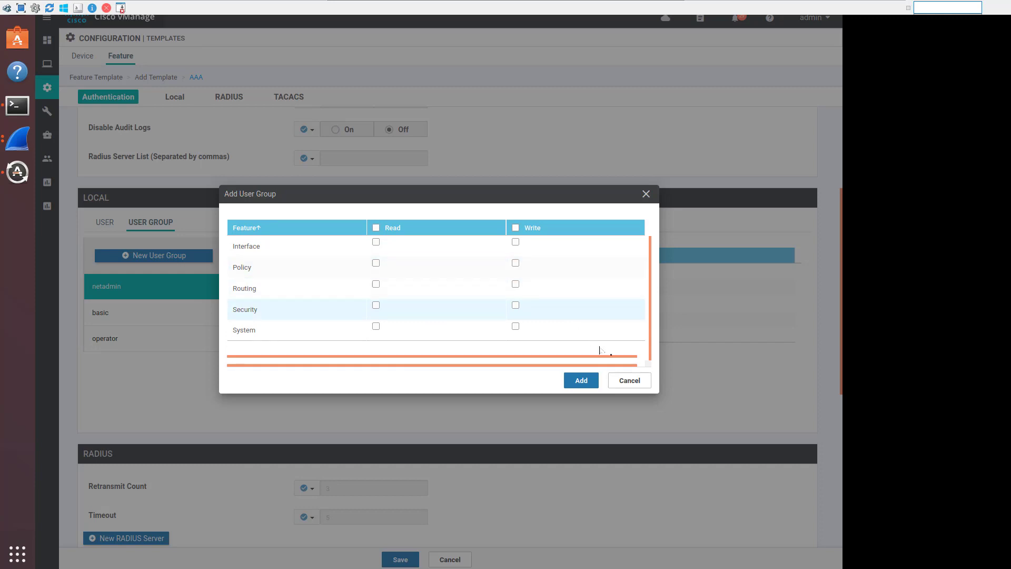
pyautogui.click(628, 381)
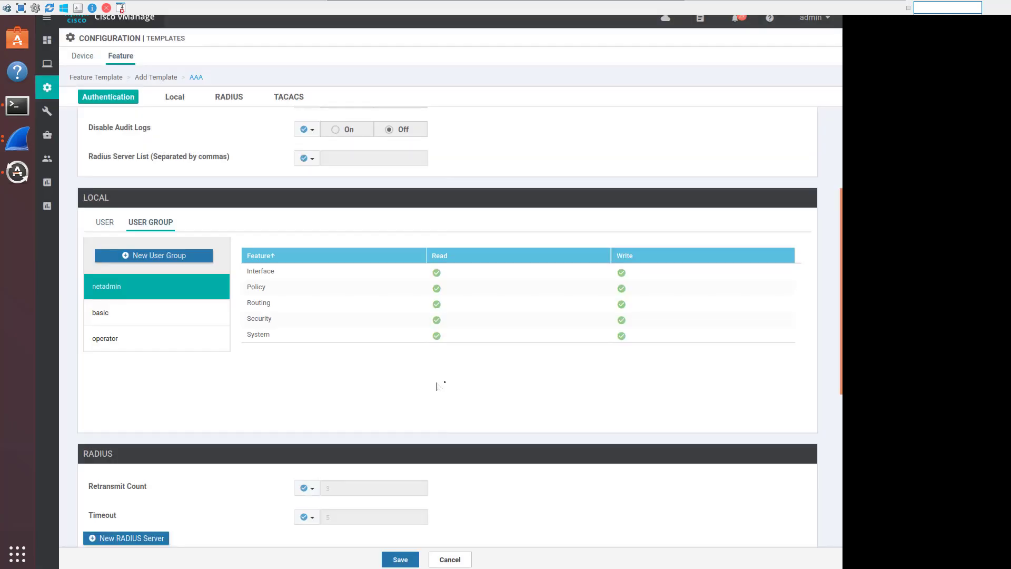
# Step: Return to the local users list in the AAA template and review the RADIUS server settings
pyautogui.click(105, 221)
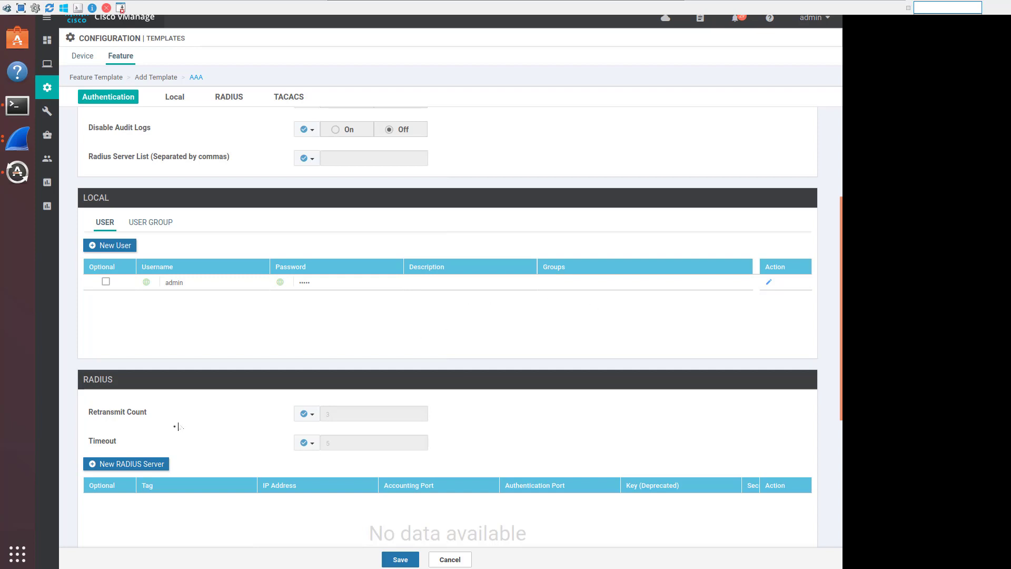
pyautogui.scroll(-2, 92, 473)
pyautogui.scroll(-3, 87, 465)
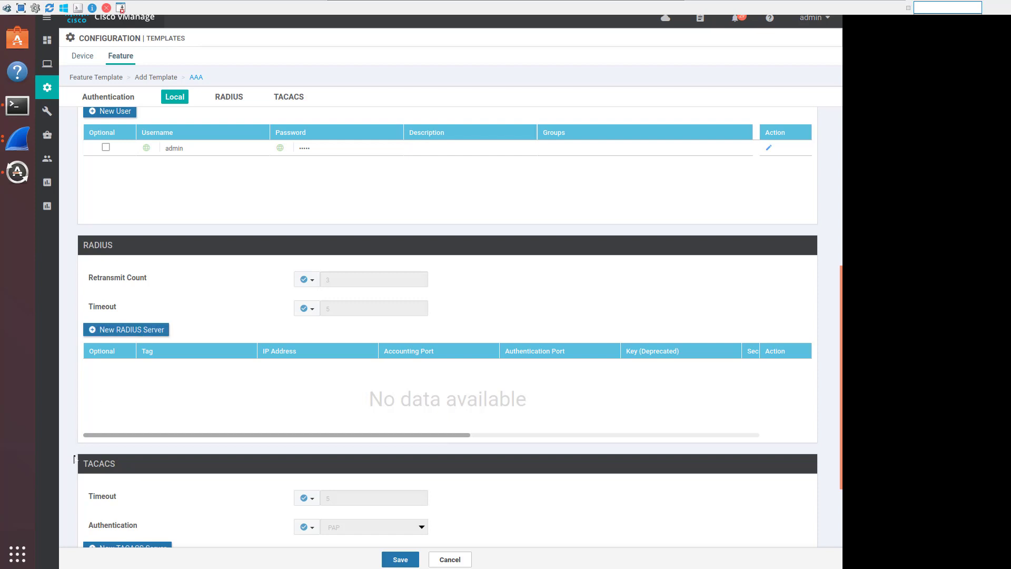
# Step: Open a new TACACS server entry in the AAA template and mark it as an optional row
pyautogui.scroll(-3, 74, 458)
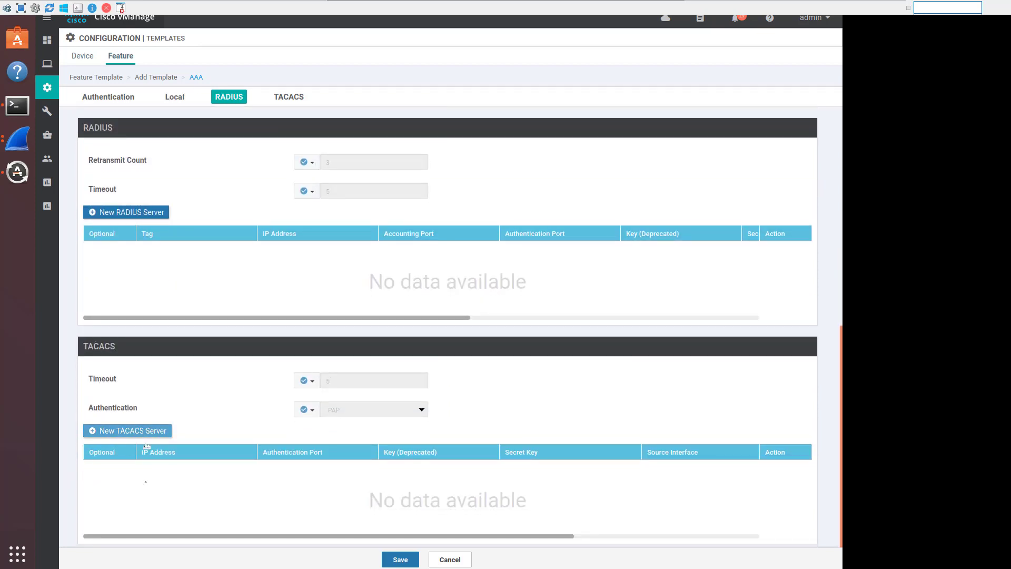
pyautogui.scroll(-5, 224, 467)
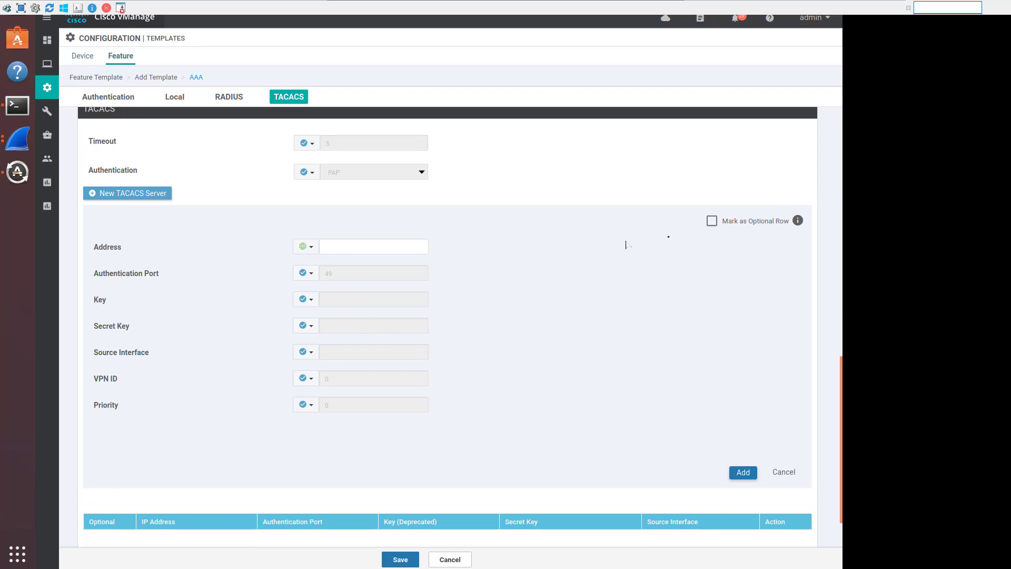
pyautogui.click(712, 221)
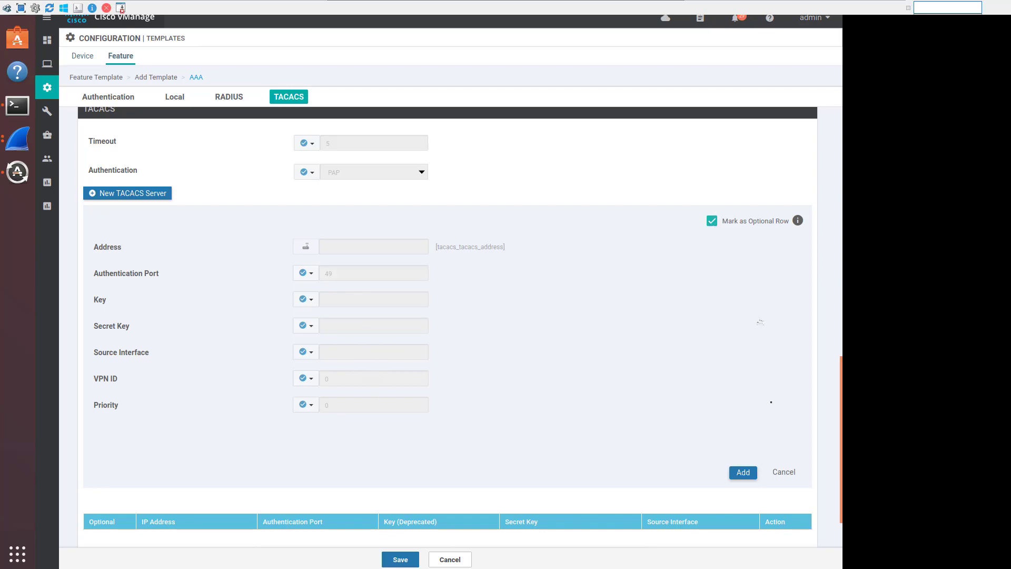
# Step: Discard the new TACACS server entry and review the Local, RADIUS and TACACS sections of the AAA template
pyautogui.click(797, 471)
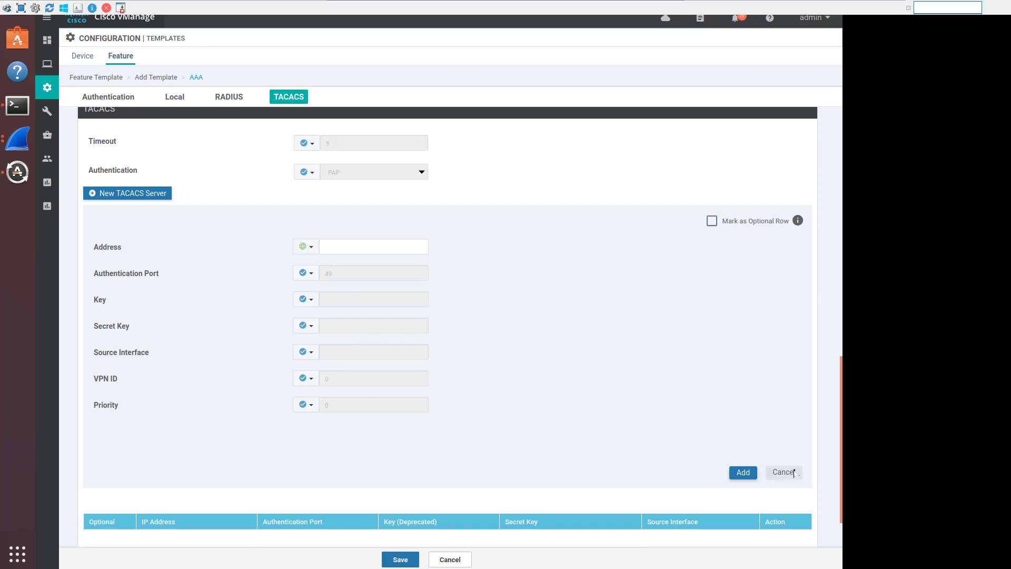
pyautogui.click(790, 472)
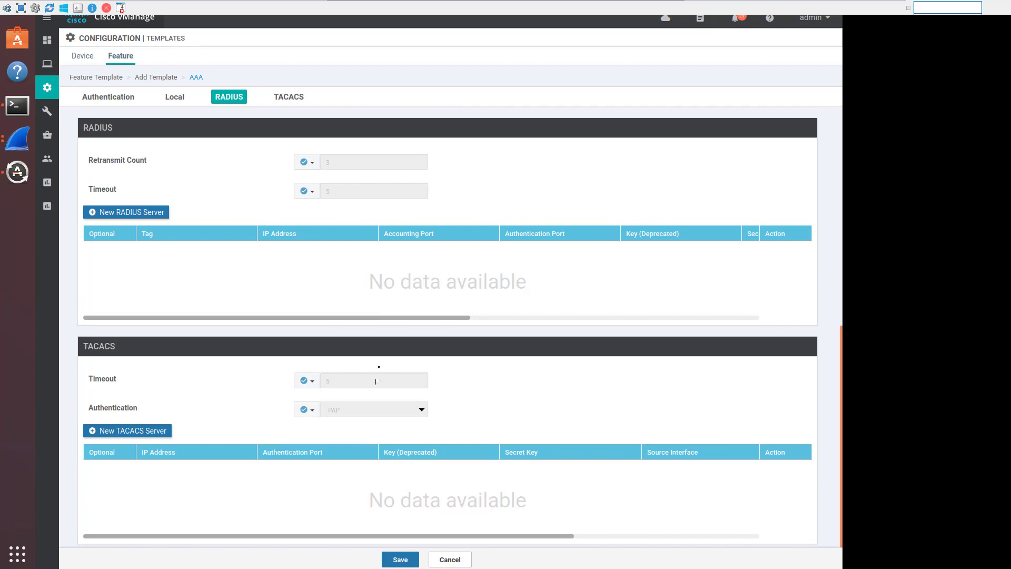
pyautogui.scroll(3, 374, 332)
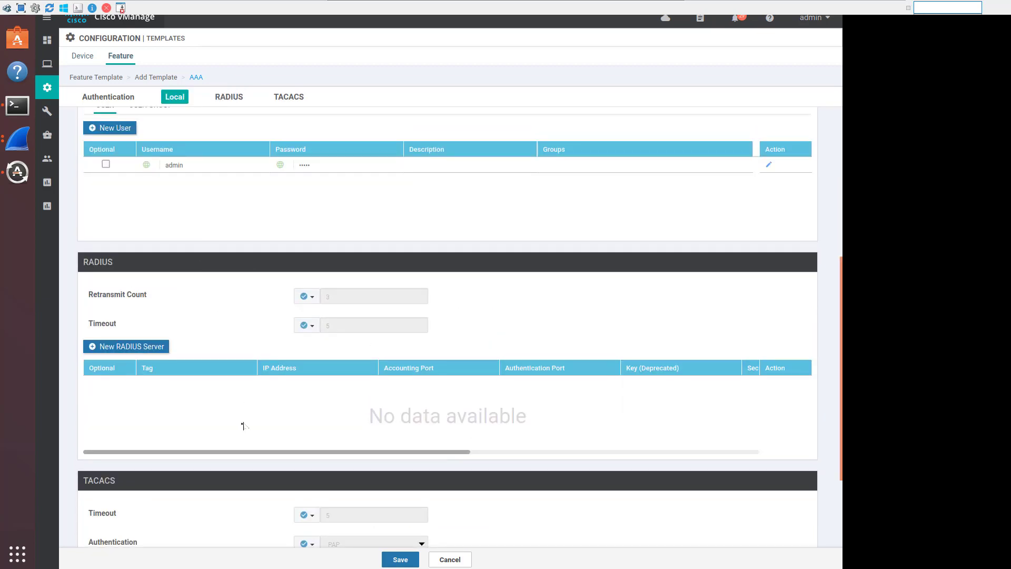
pyautogui.scroll(-1, 242, 410)
pyautogui.scroll(-3, 241, 410)
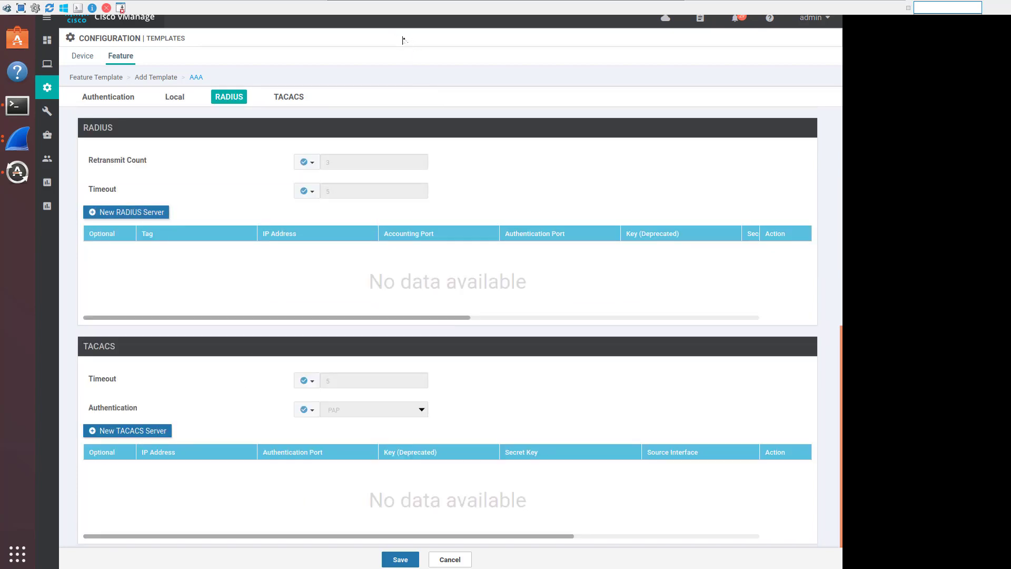
pyautogui.scroll(5, 695, 203)
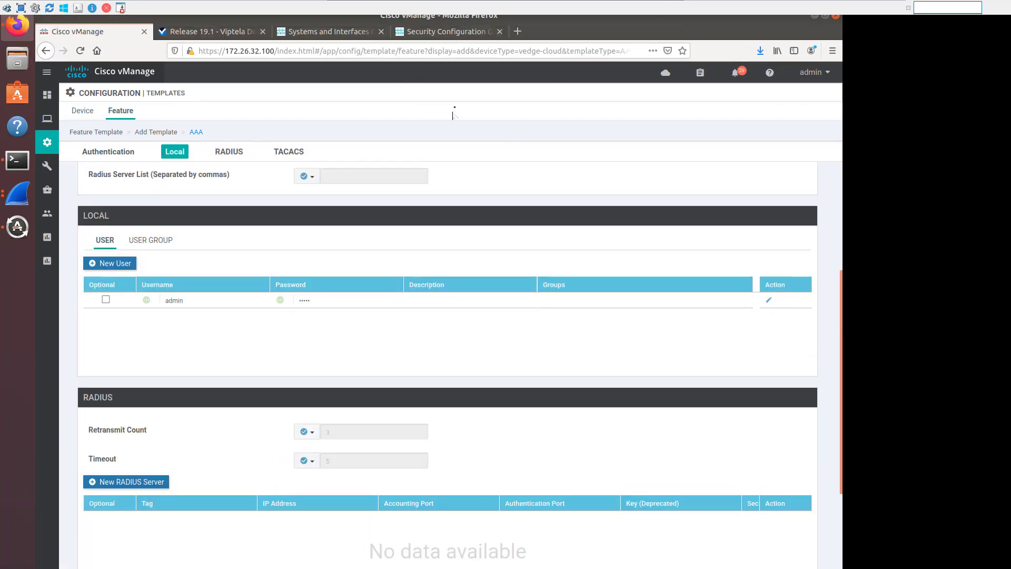
# Step: Switch to the Systems and Interfaces Configuration Guide and examine the VSA dictionary format and predefined user group permissions under Configure NAS Attributes using CLI
pyautogui.click(336, 30)
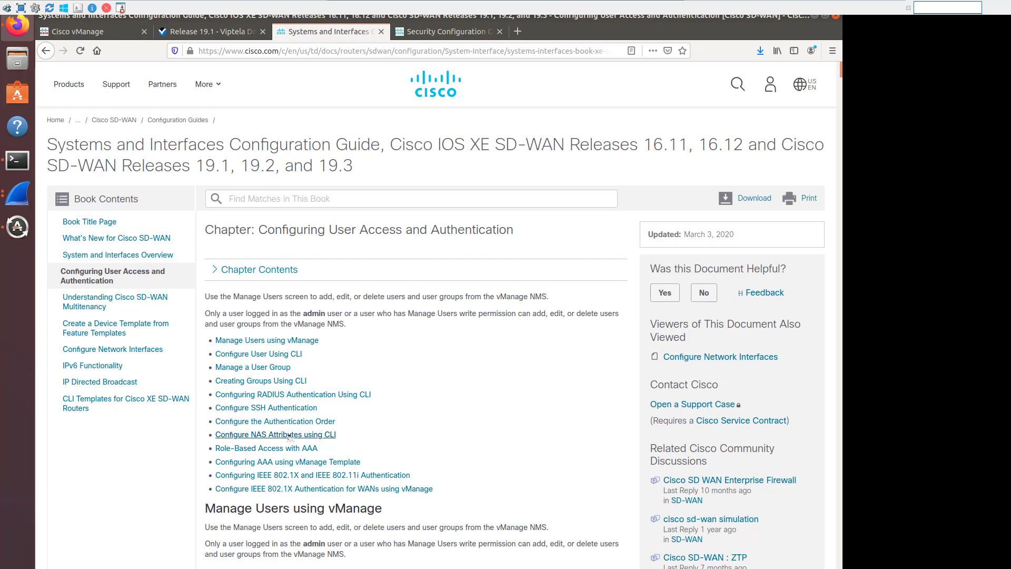
pyautogui.scroll(-15, 545, 411)
pyautogui.scroll(1, 544, 411)
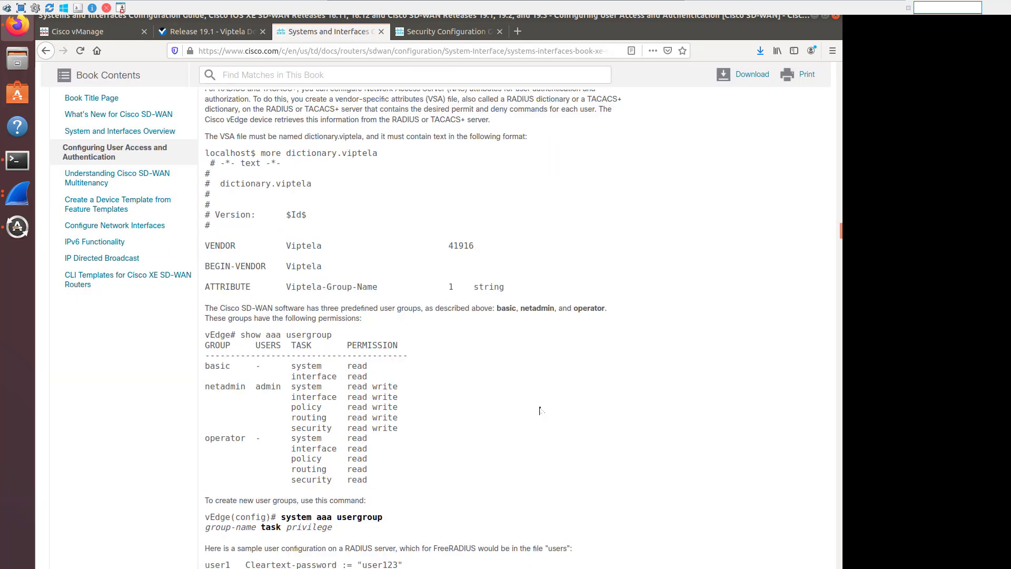
pyautogui.scroll(2, 565, 300)
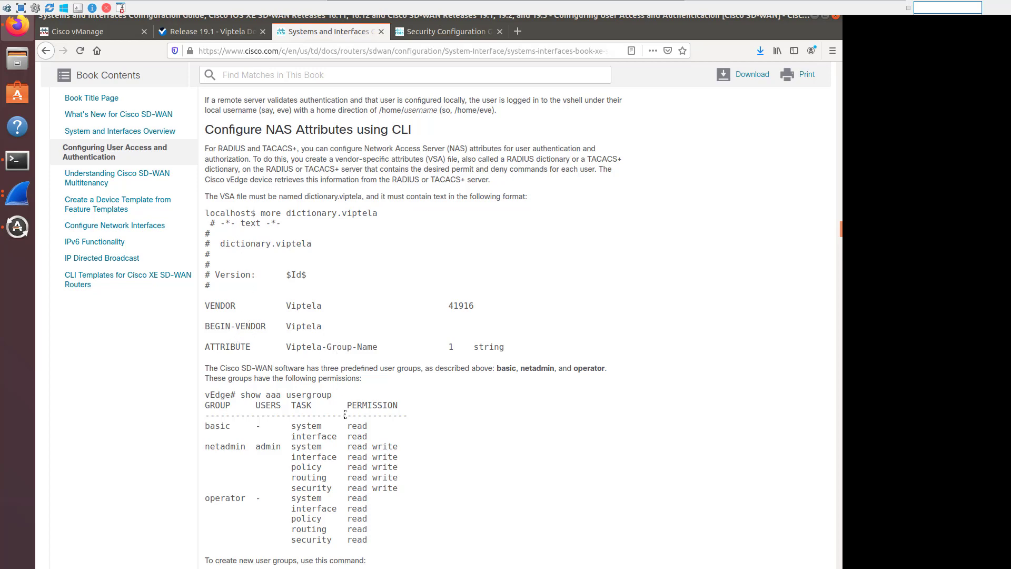
pyautogui.scroll(-5, 345, 414)
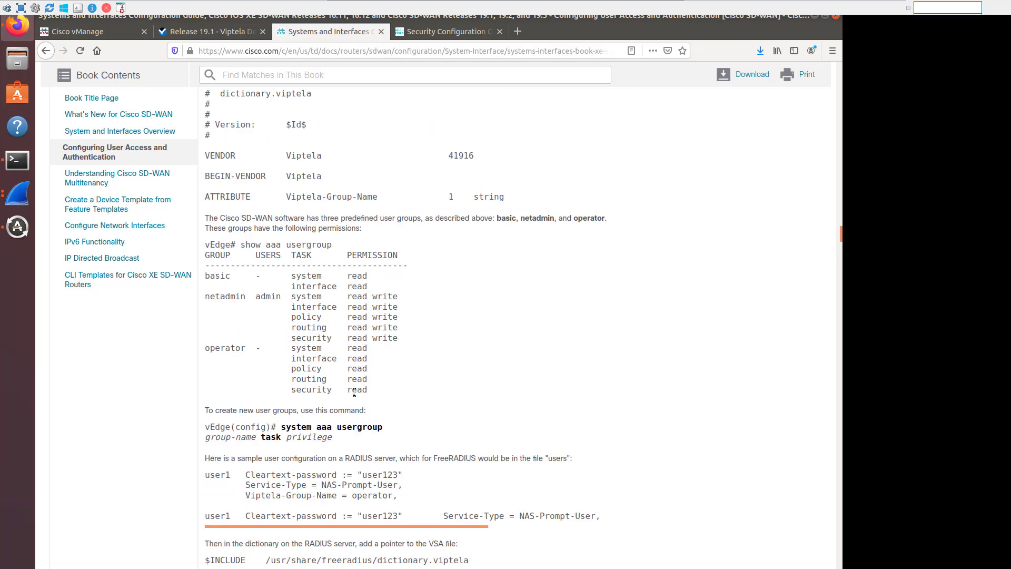
pyautogui.scroll(2, 358, 385)
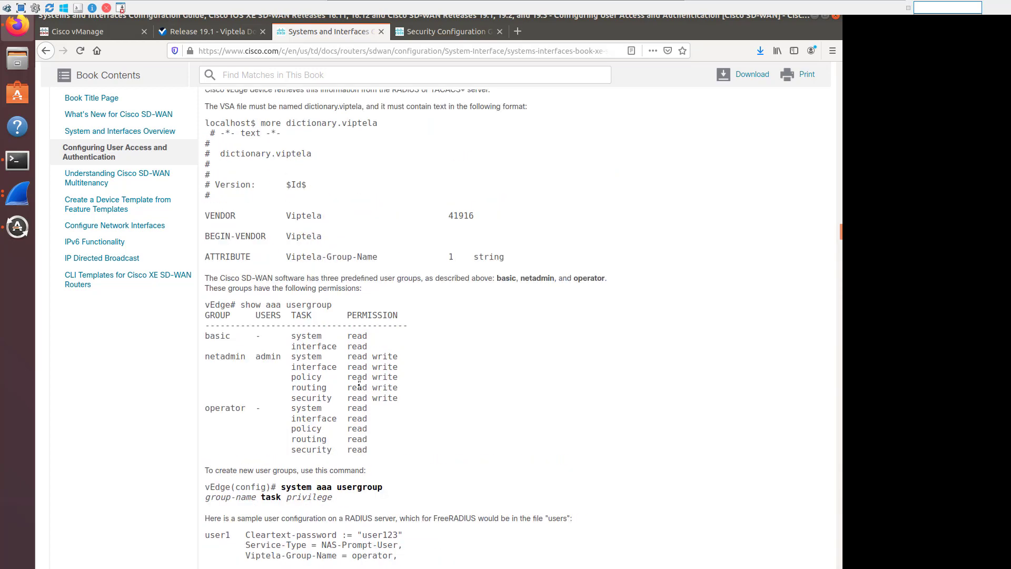
pyautogui.scroll(3, 353, 216)
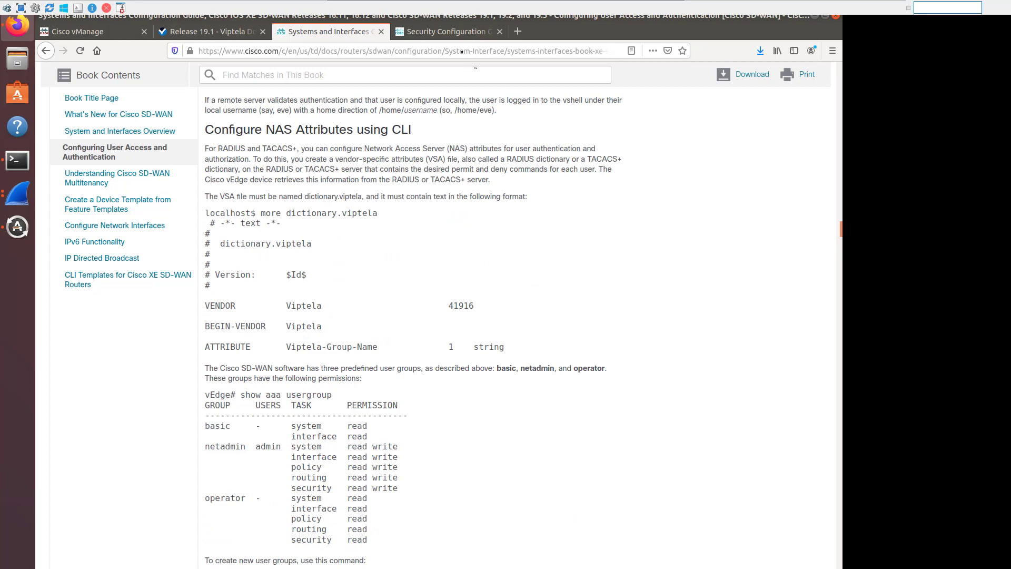
# Step: Return to vManage, go to the Administration settings and open Identity Provider Settings for editing
pyautogui.hotkey('ctrl', '1')
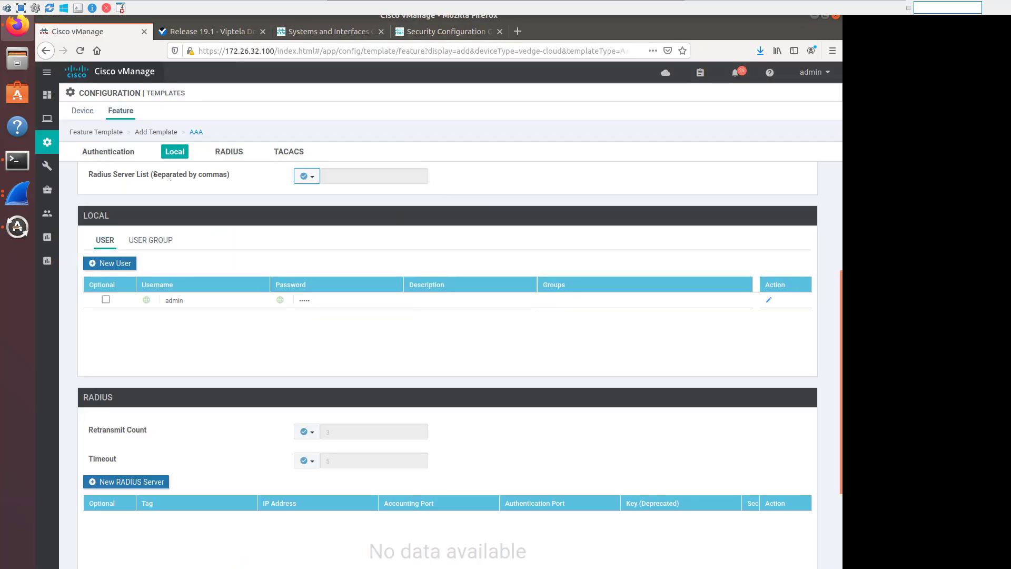
pyautogui.click(48, 144)
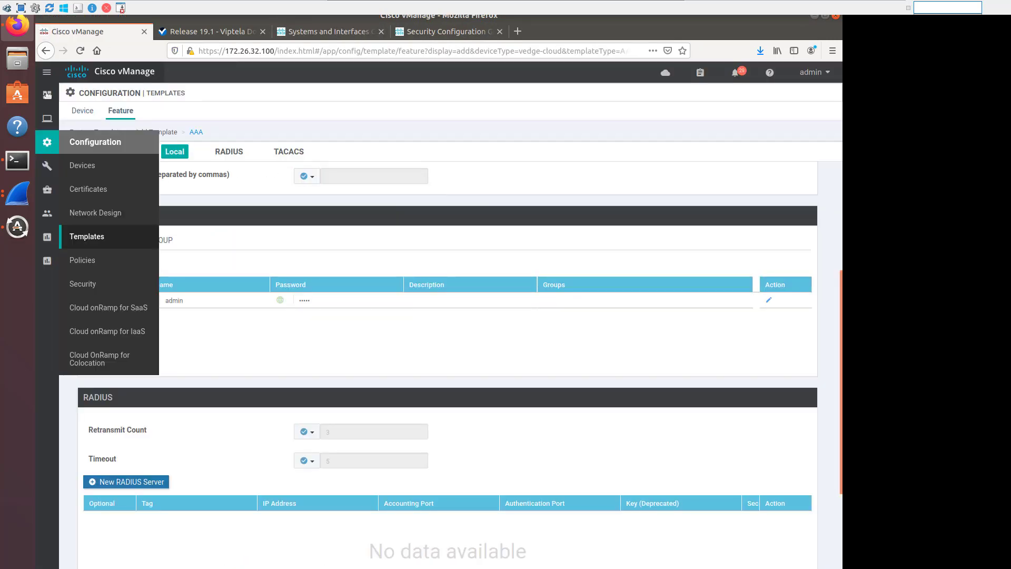
pyautogui.moveTo(47, 213)
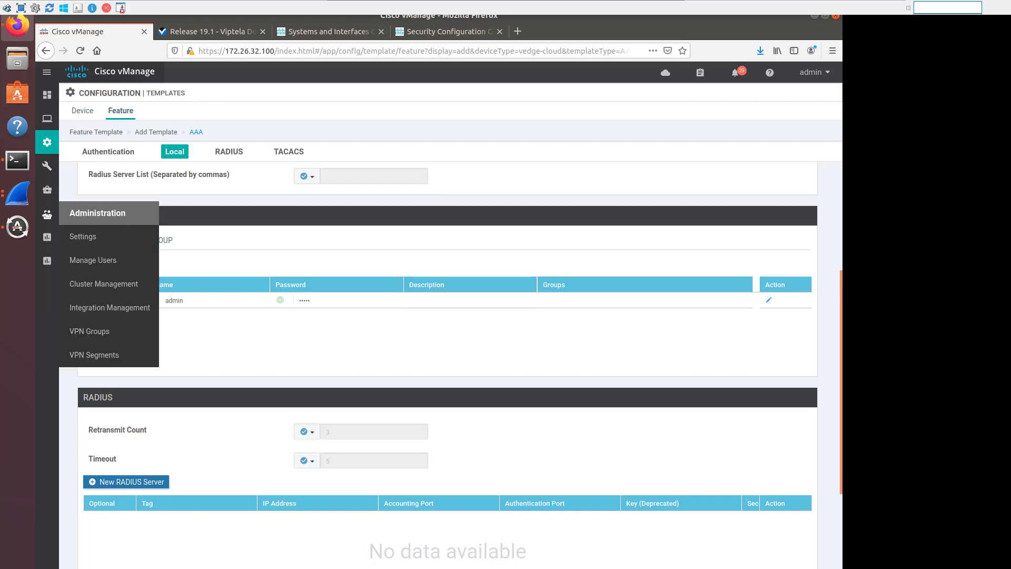
pyautogui.click(85, 236)
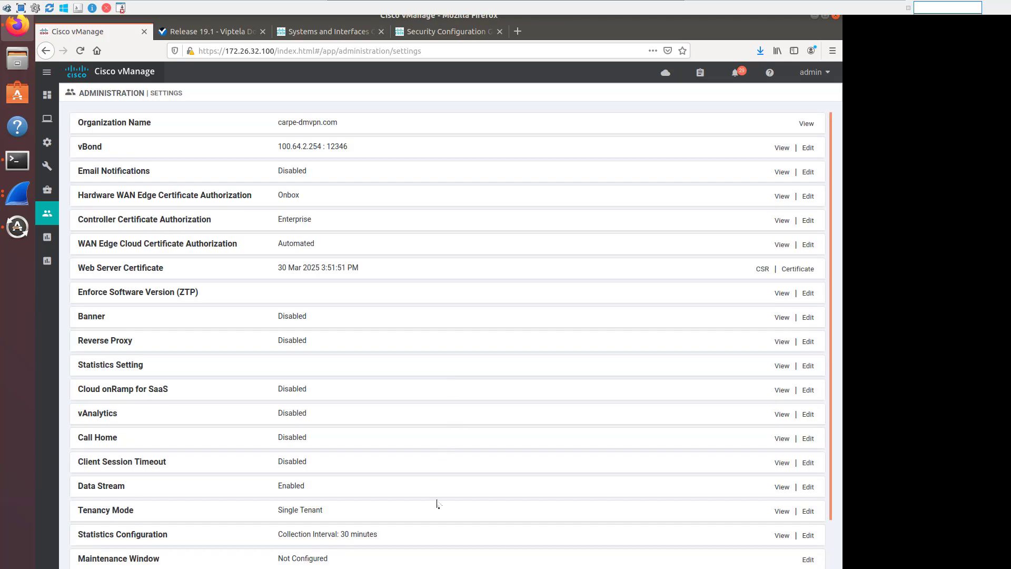
pyautogui.scroll(-3, 489, 483)
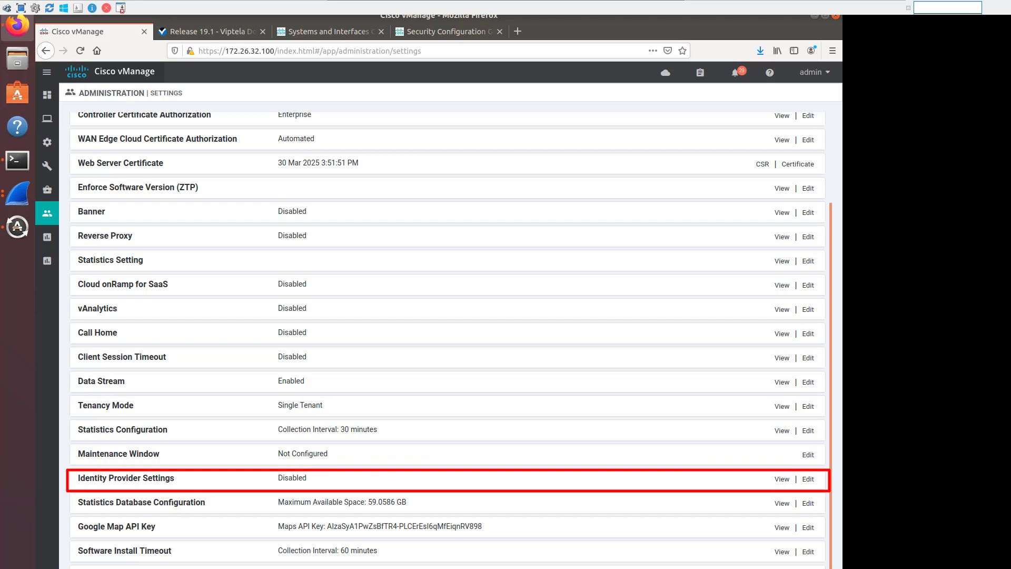
pyautogui.scroll(2, 813, 481)
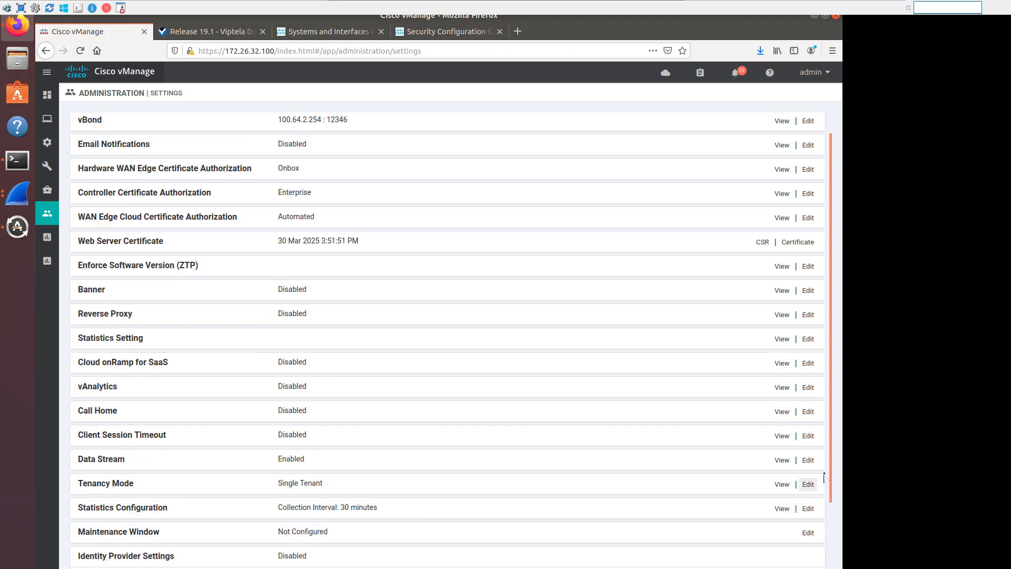
pyautogui.scroll(-3, 825, 497)
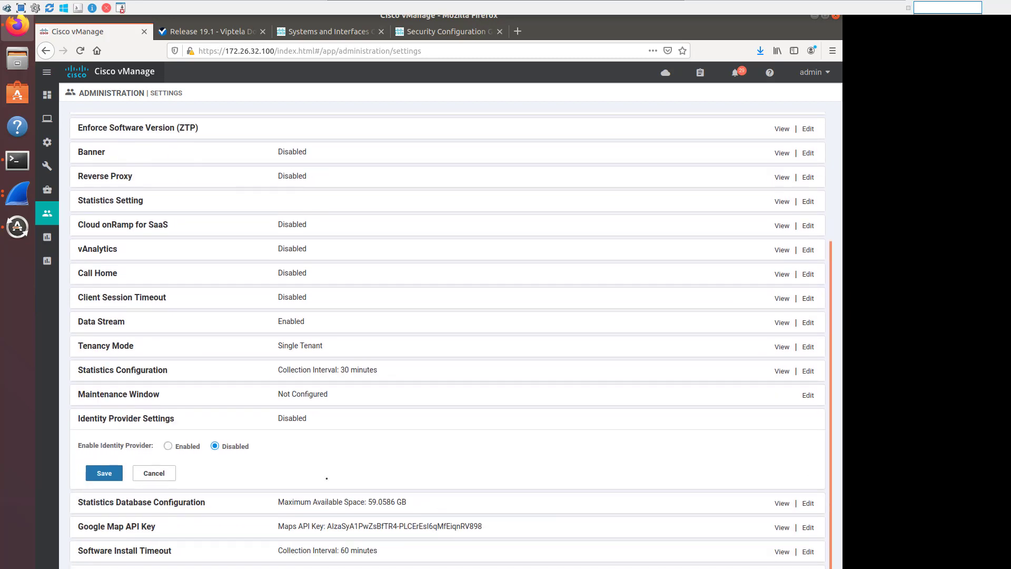
# Step: Select Enabled for the identity provider, review the metadata upload and SAML metadata download options, and discard the change
pyautogui.click(168, 447)
pyautogui.scroll(-4, 334, 461)
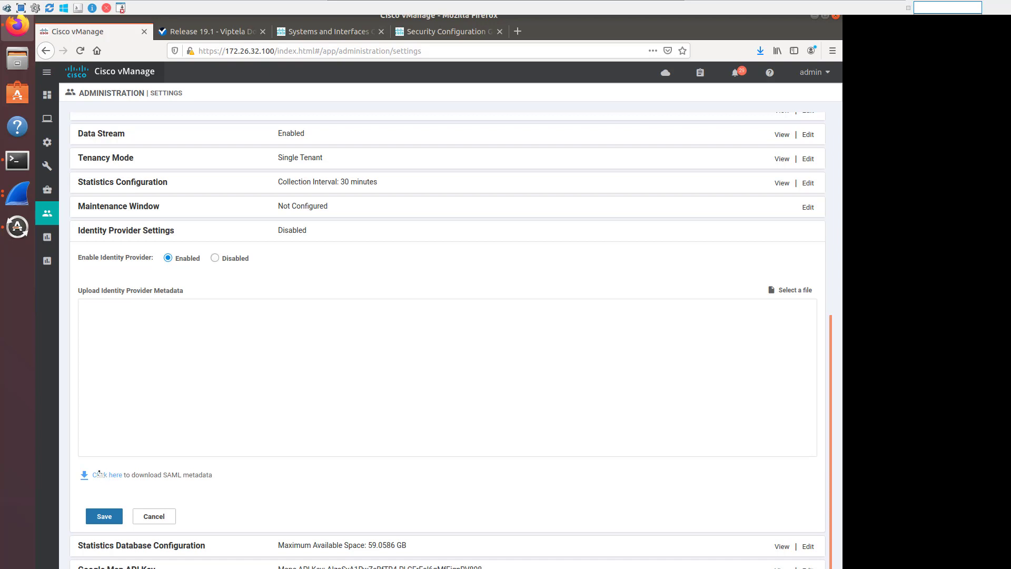
pyautogui.click(161, 518)
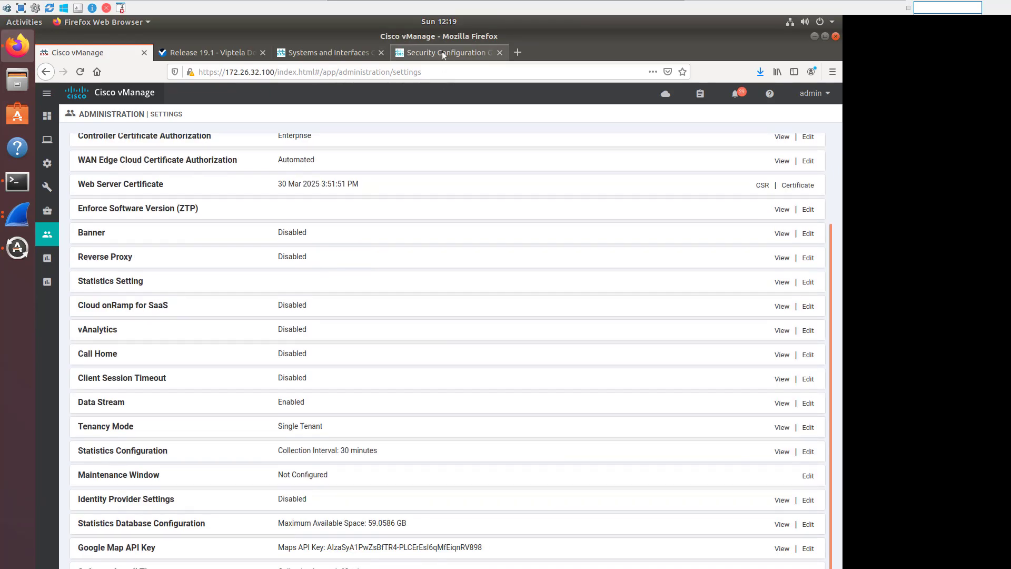
# Step: Examine the Okta setup steps in the Security Configuration Guide's Configure Single Sign-On chapter, and return to the vManage settings
pyautogui.click(444, 53)
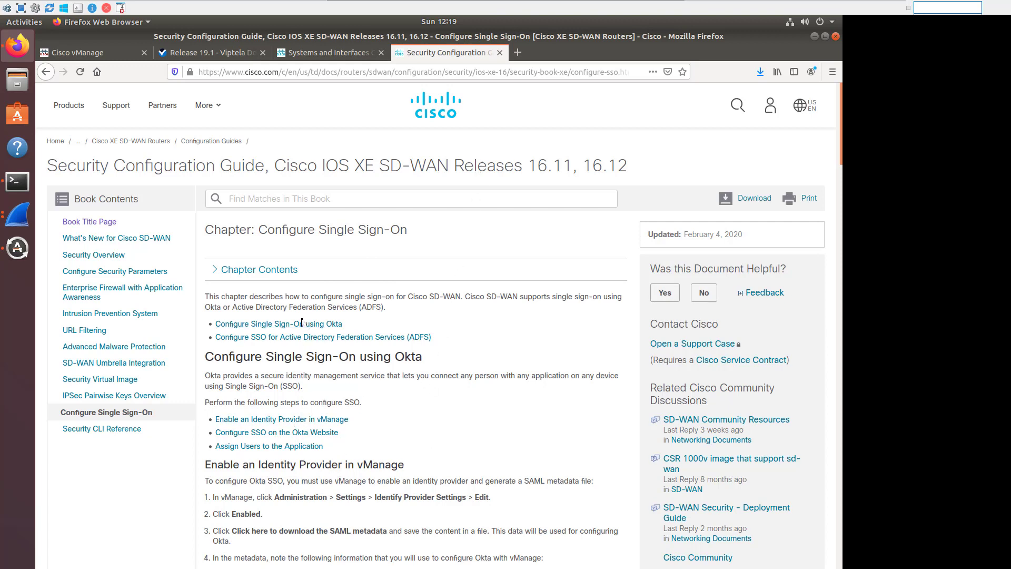
pyautogui.scroll(-5, 393, 432)
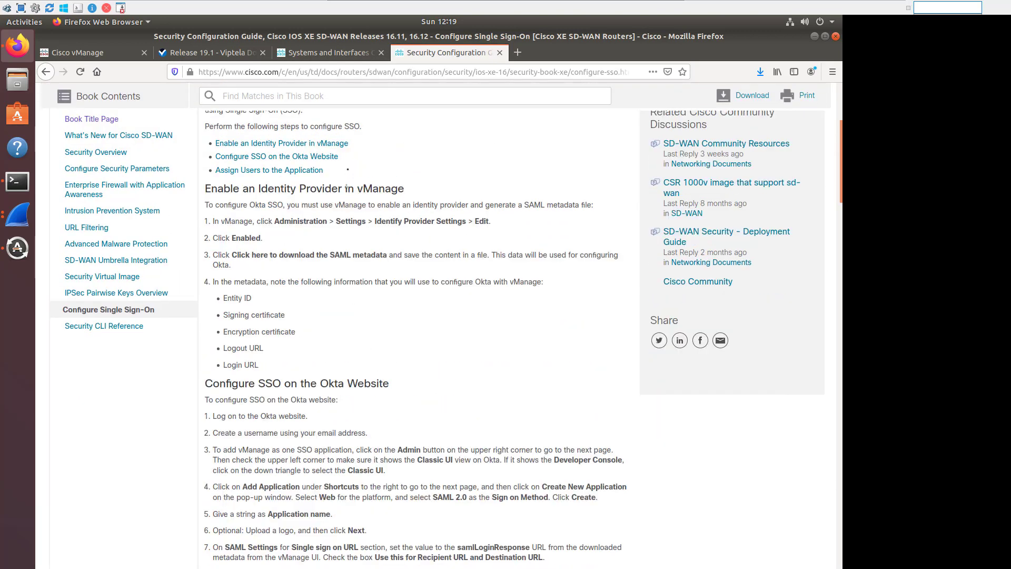
pyautogui.scroll(-2, 394, 377)
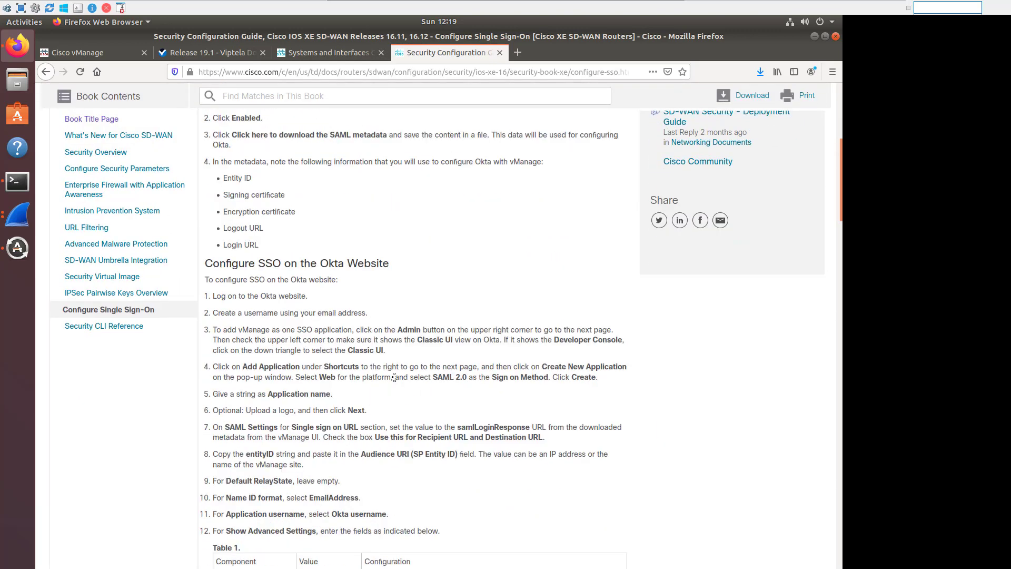
pyautogui.scroll(-2, 390, 388)
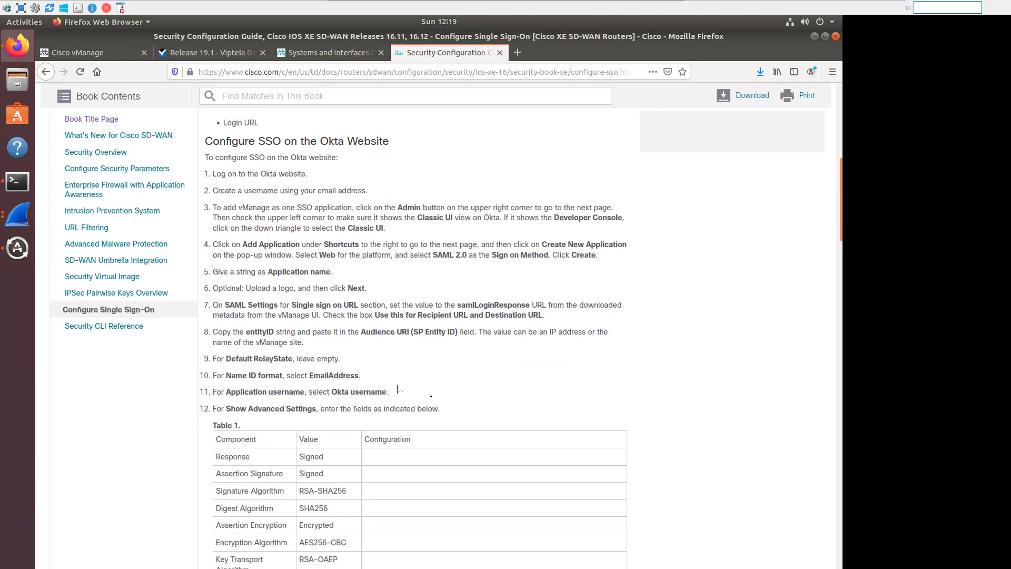
pyautogui.scroll(-3, 397, 388)
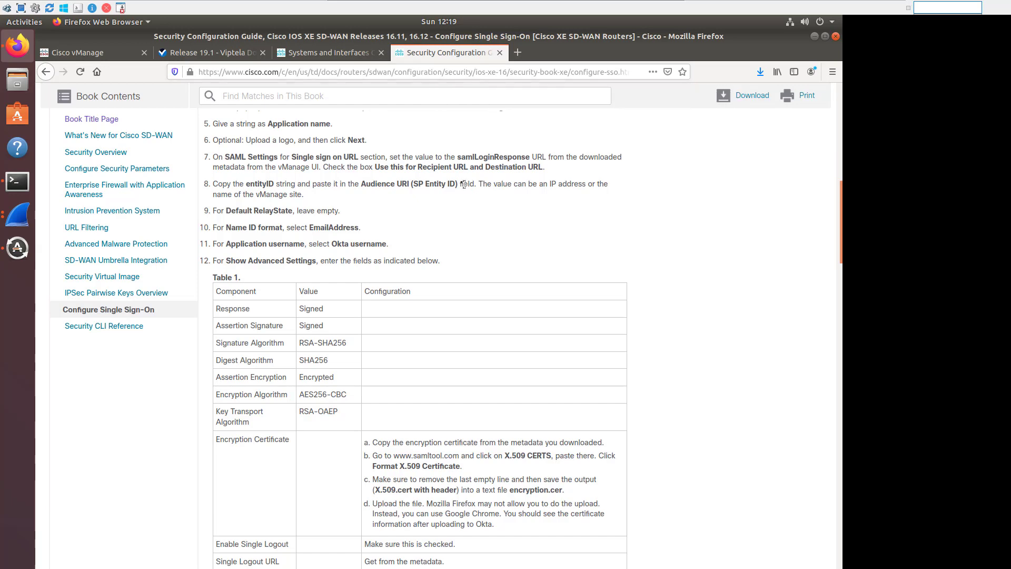
pyautogui.click(95, 52)
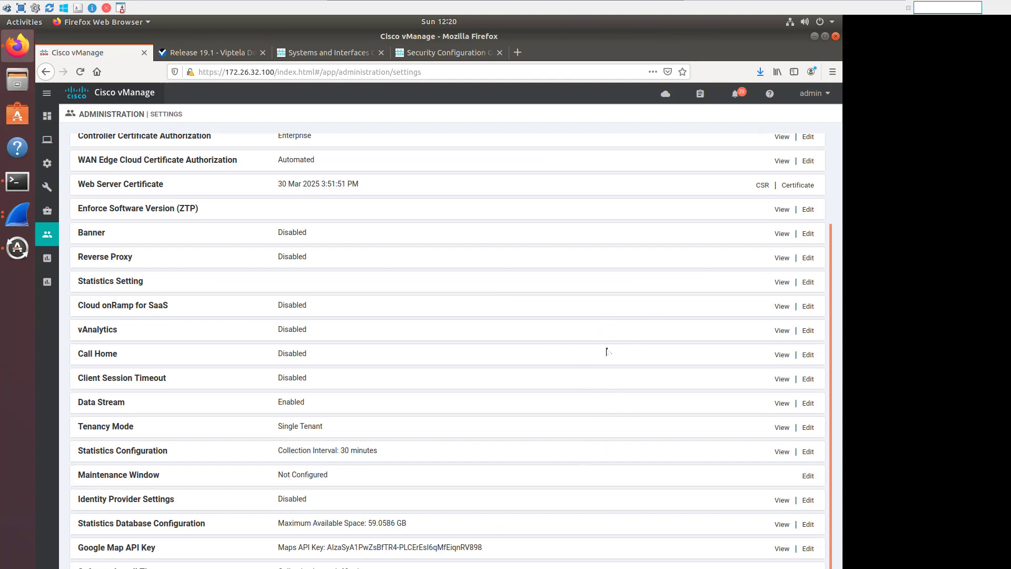
pyautogui.scroll(3, 614, 347)
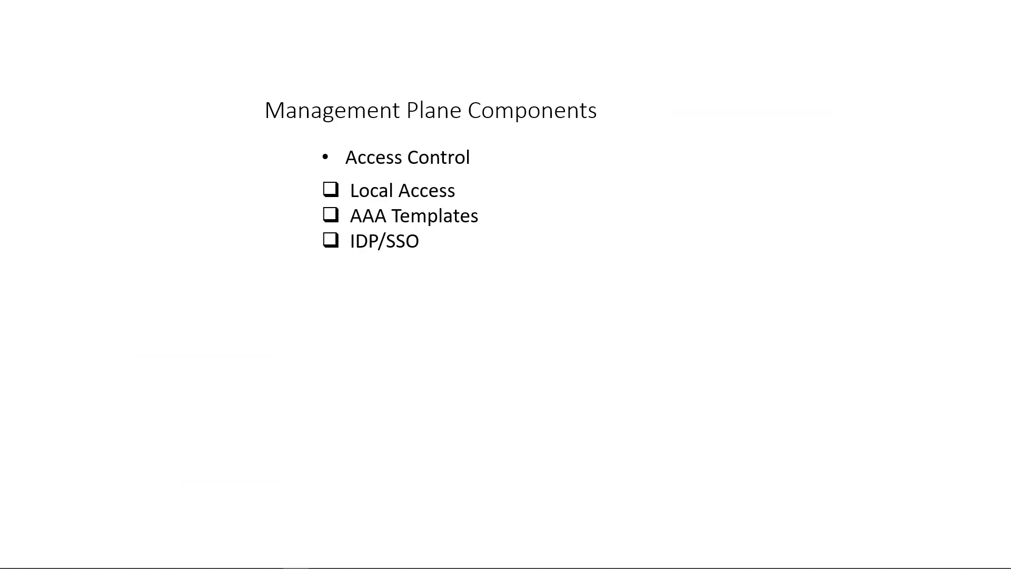